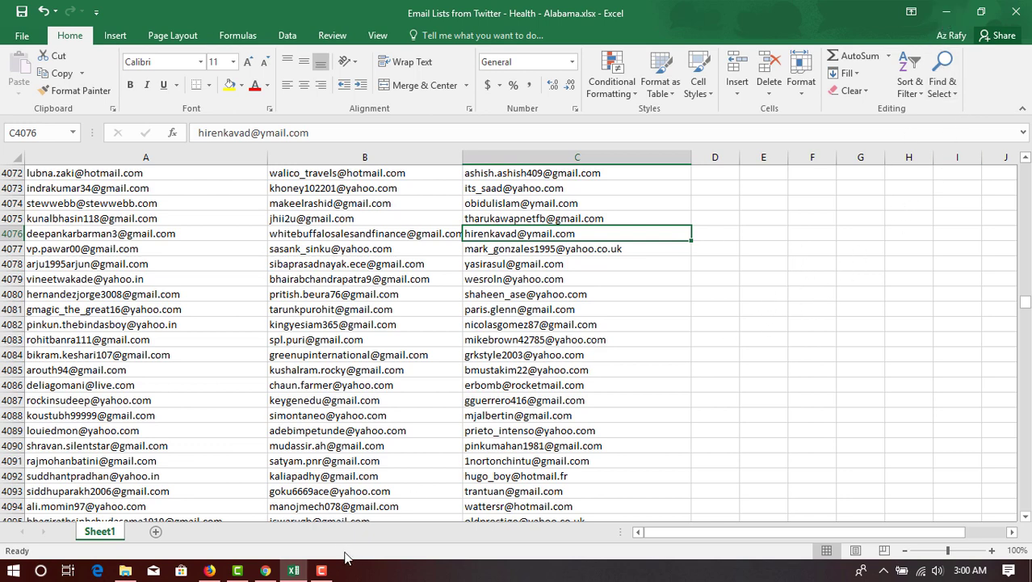
# Bring the Chrome browser to the front from the taskbar, leaving the Excel email list behind.
pyautogui.click(265, 570)
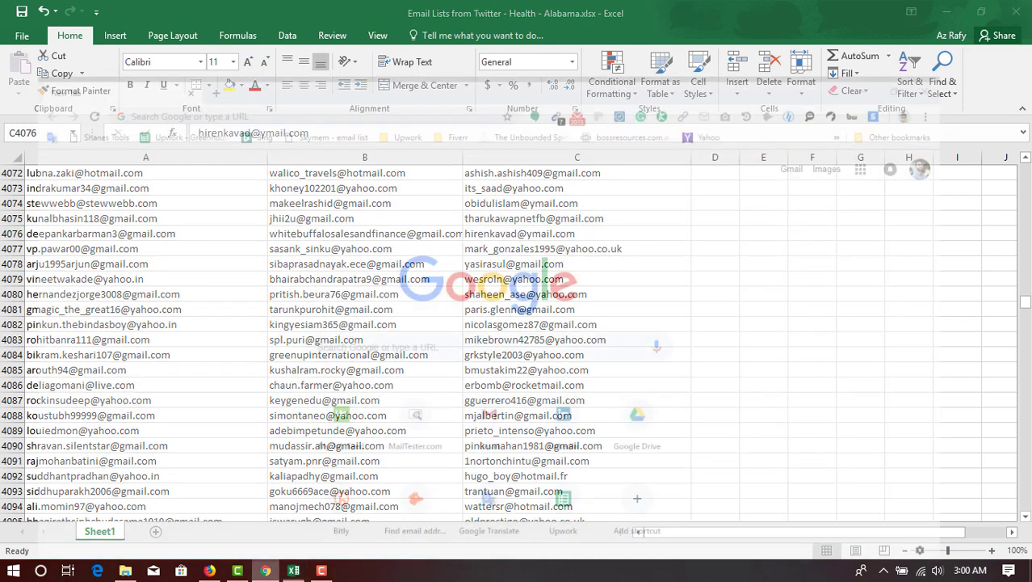
# Open a new incognito window and begin the query with site:twitter.com.
pyautogui.click(1019, 41)
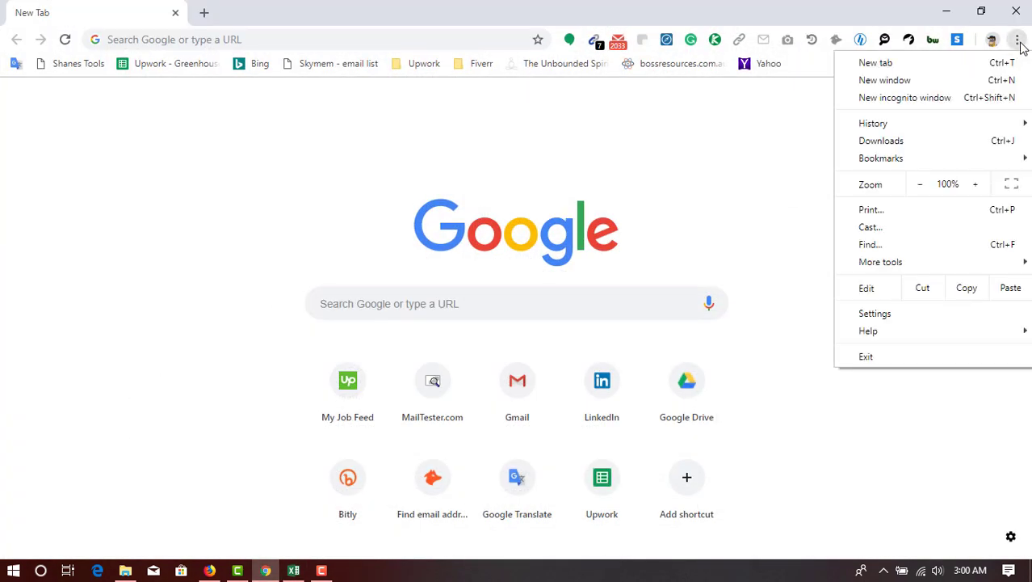
pyautogui.click(928, 101)
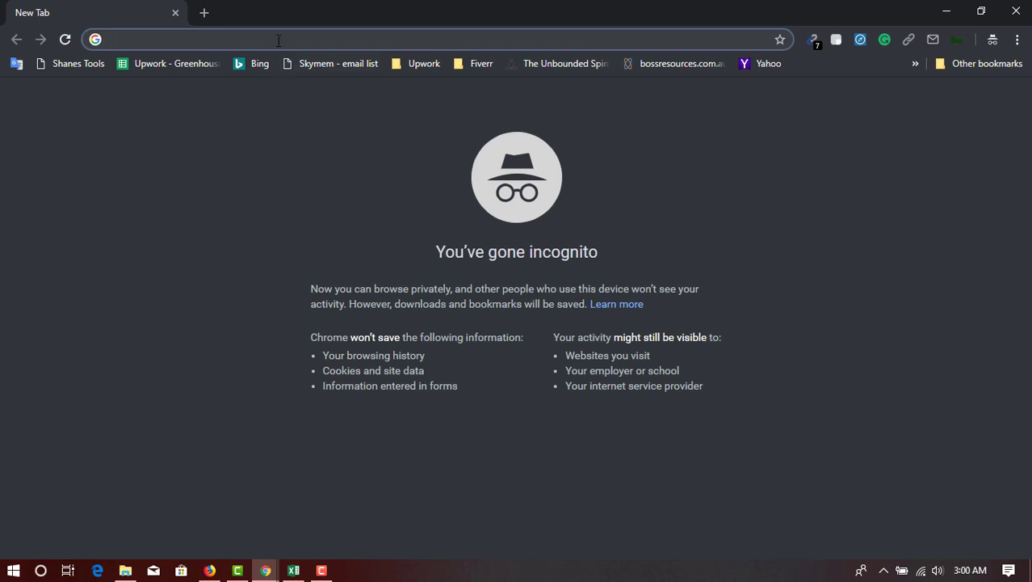
pyautogui.write('site')
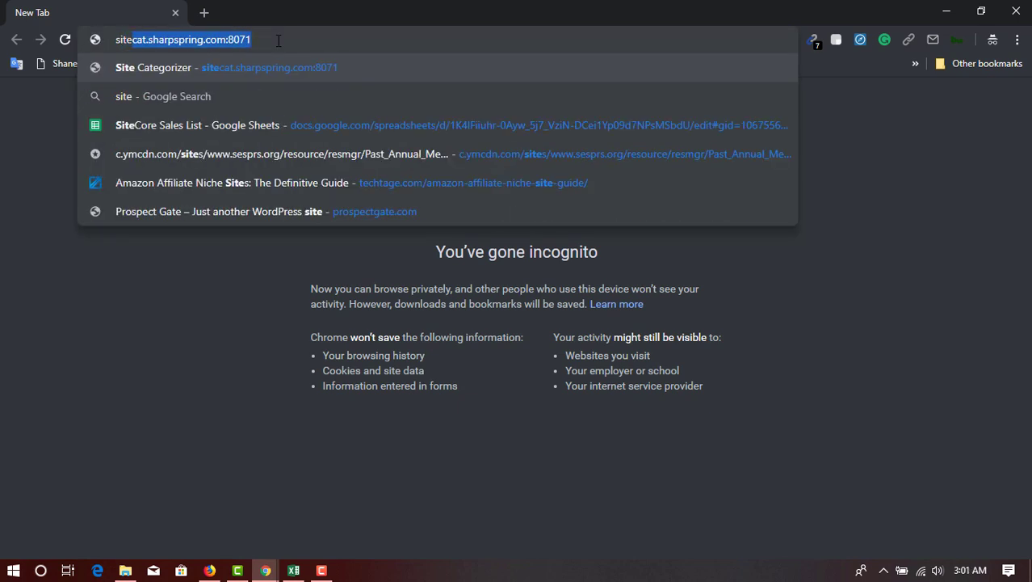
pyautogui.write(':')
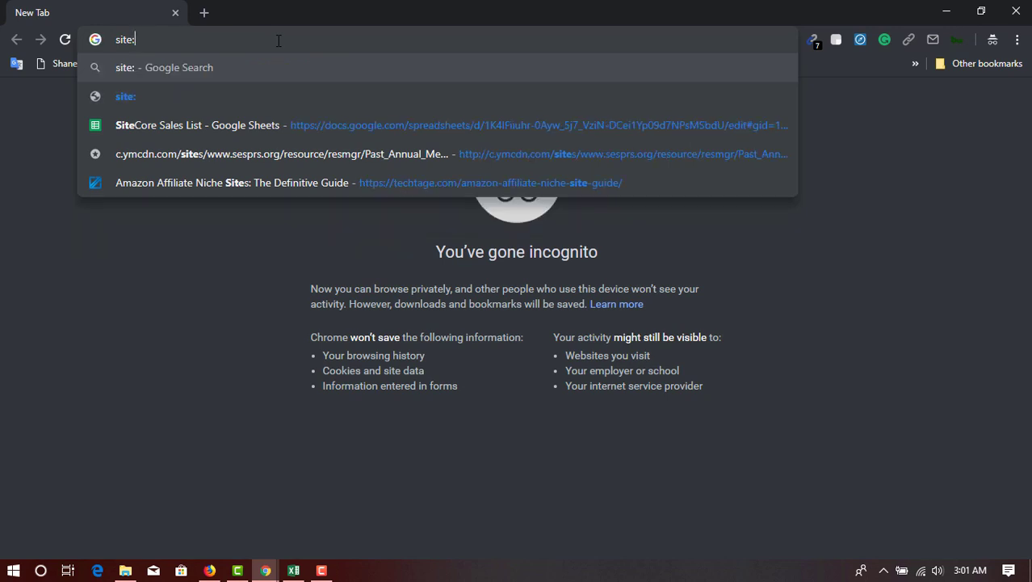
pyautogui.write('twitte')
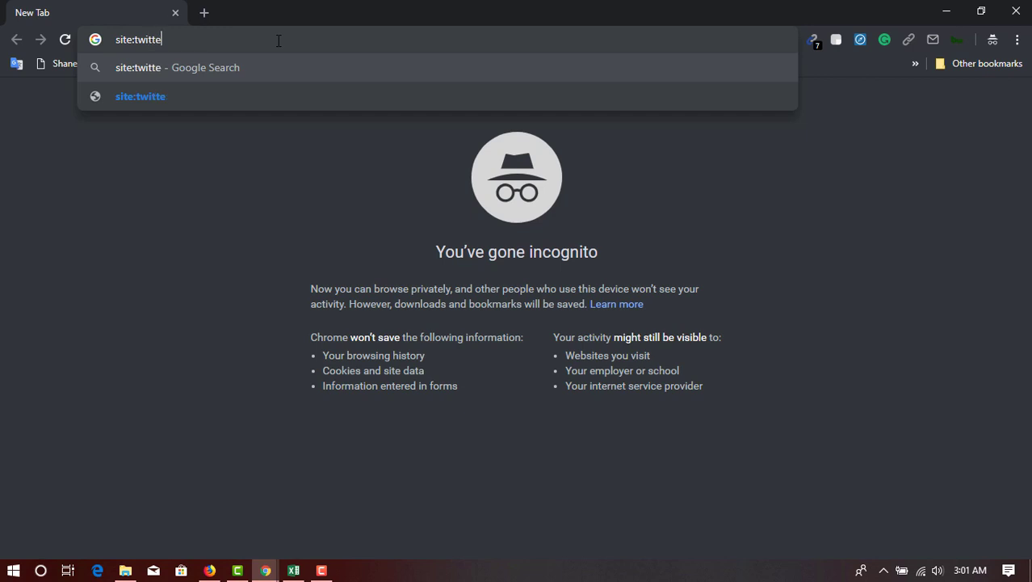
pyautogui.write('r.com')
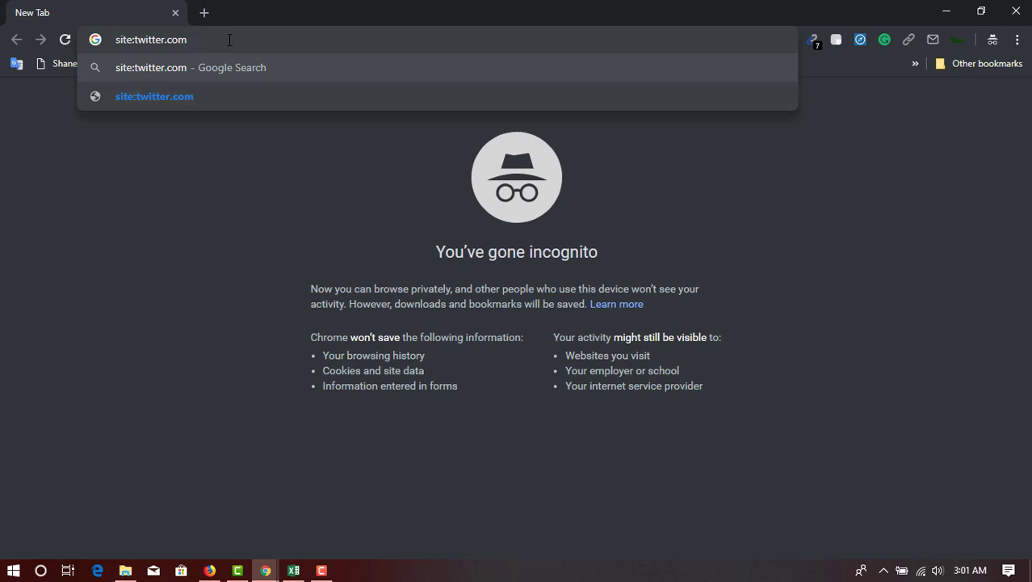
# Add the quoted terms "health" and "alabama" to the Twitter search query.
pyautogui.write('"health')
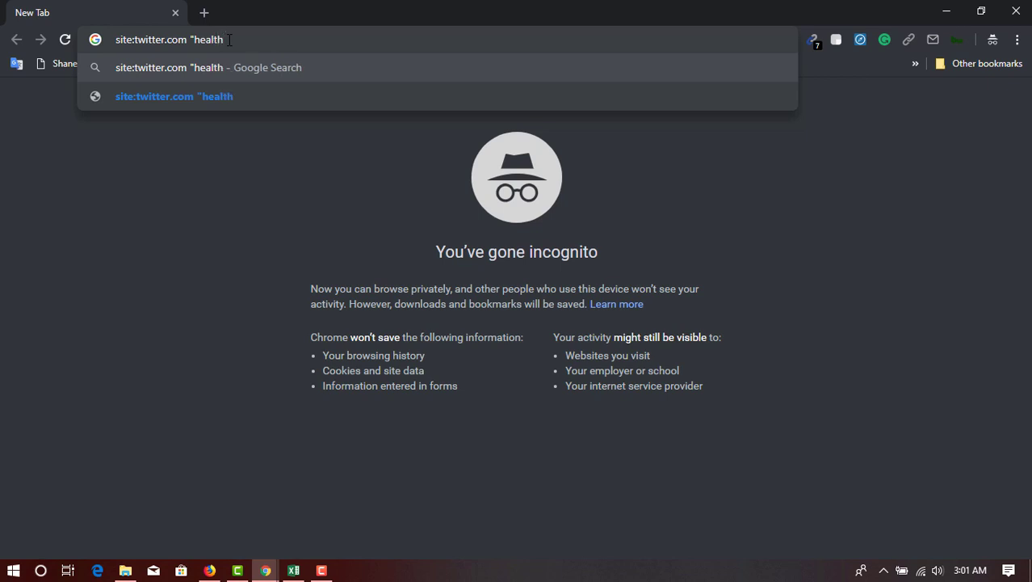
pyautogui.write('"')
pyautogui.doubleClick(202, 42)
pyautogui.doubleClick(213, 40)
pyautogui.write('"alabama')
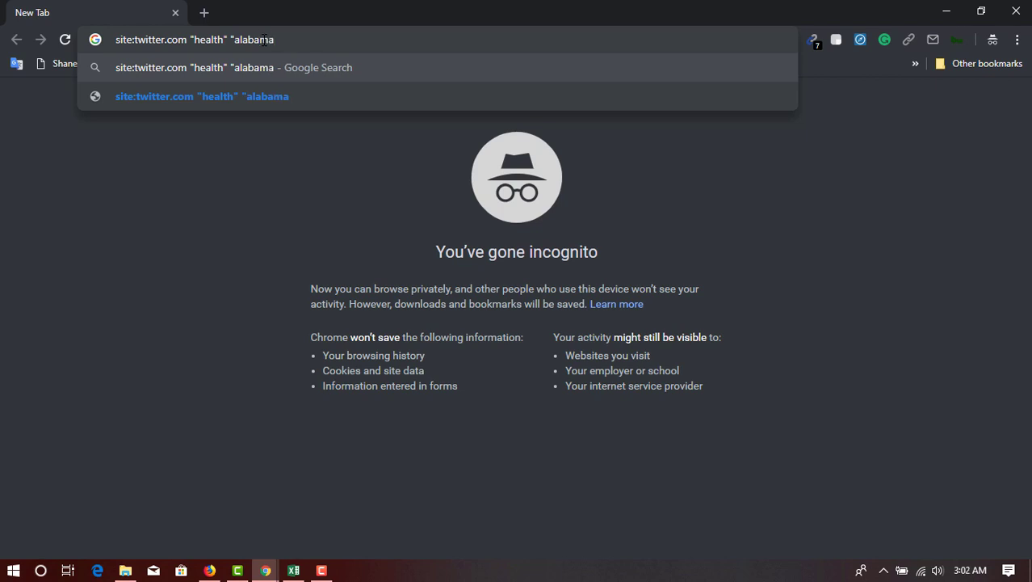
pyautogui.write('"')
pyautogui.doubleClick(264, 39)
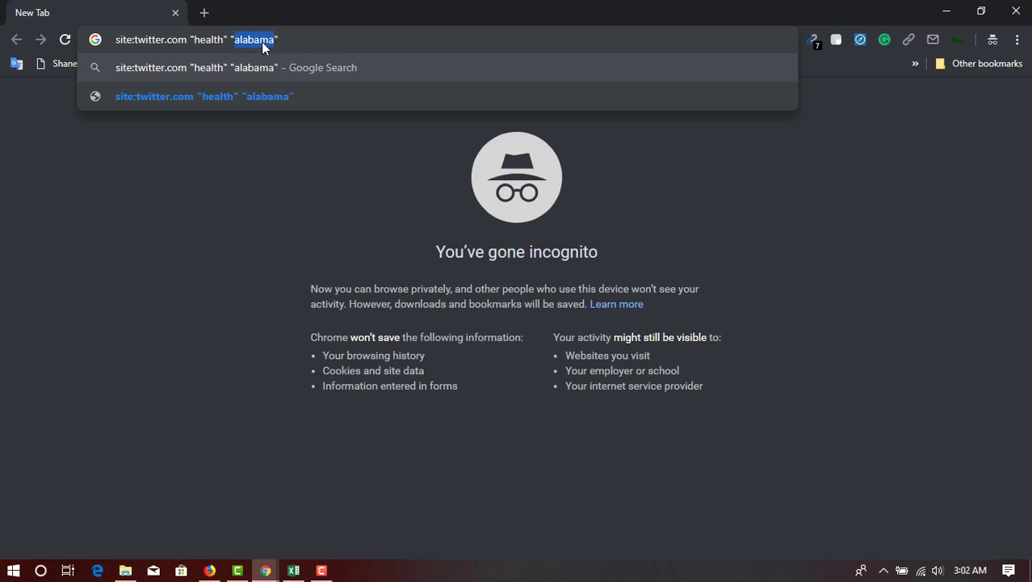
pyautogui.click(318, 40)
pyautogui.write('"@yahoo.')
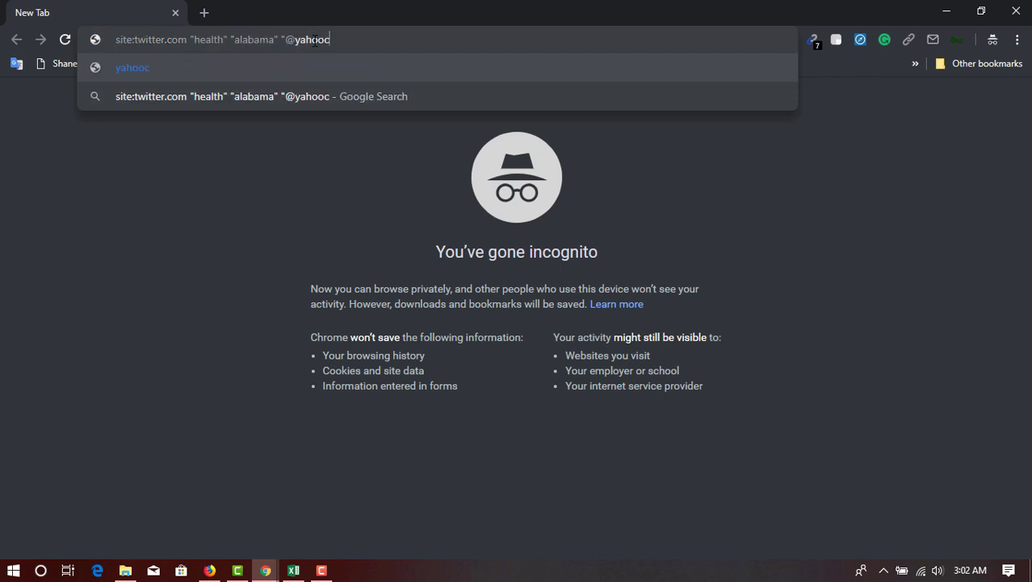
pyautogui.write('com')
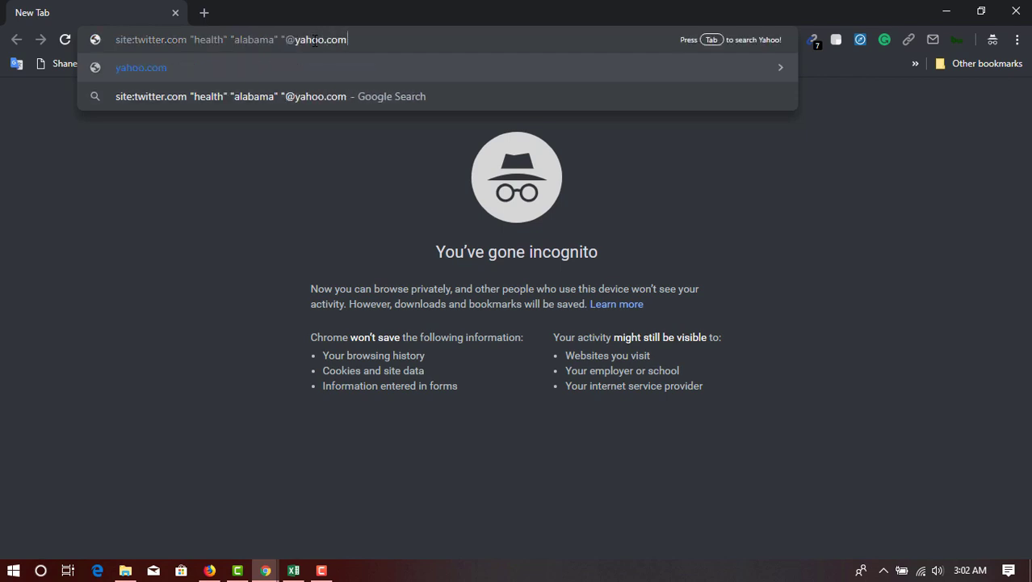
pyautogui.write('"')
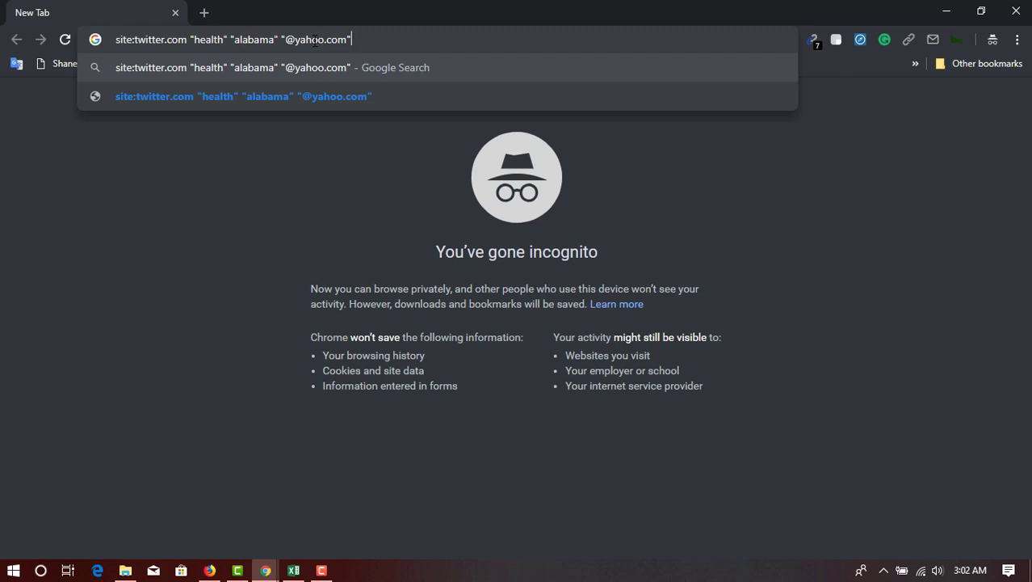
pyautogui.doubleClick(313, 39)
pyautogui.write('hotmail')
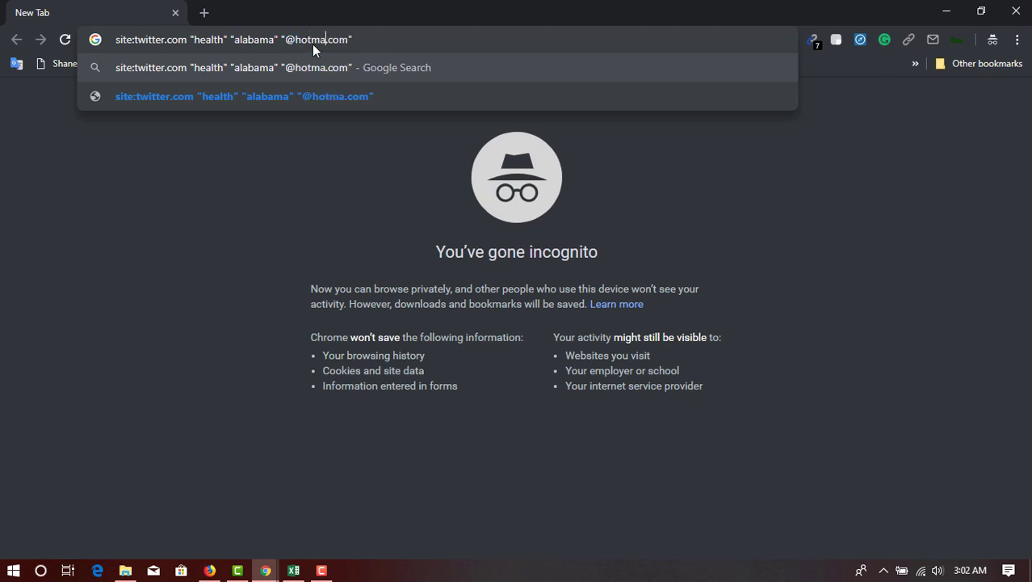
pyautogui.doubleClick(312, 40)
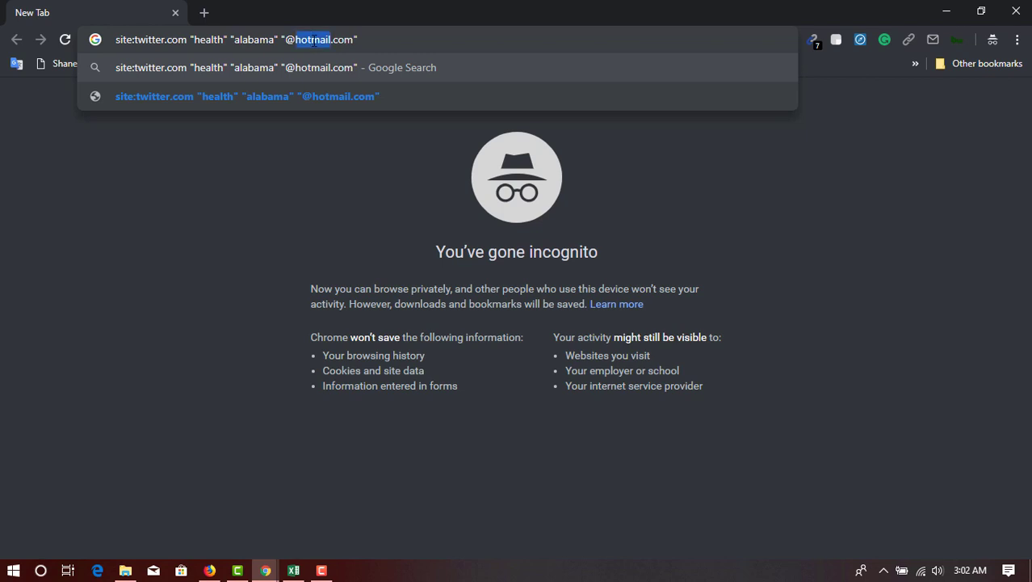
pyautogui.write('aol')
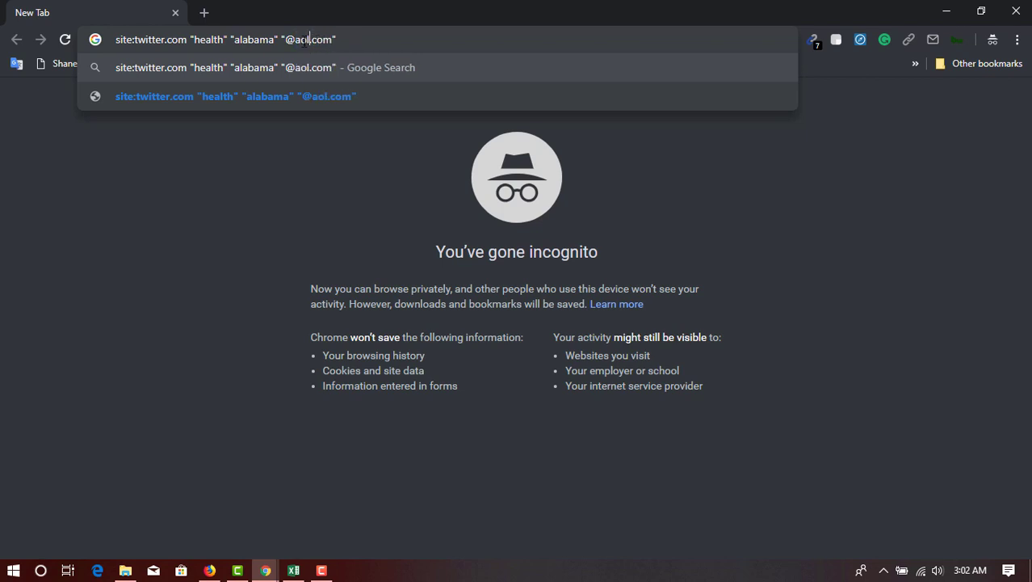
pyautogui.doubleClick(303, 40)
pyautogui.write('gmail')
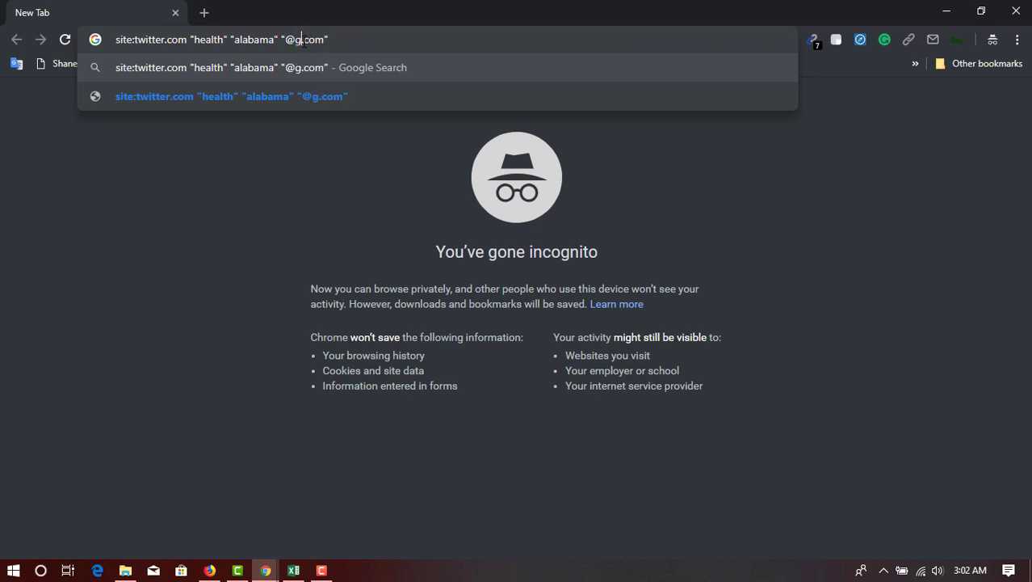
pyautogui.click(365, 41)
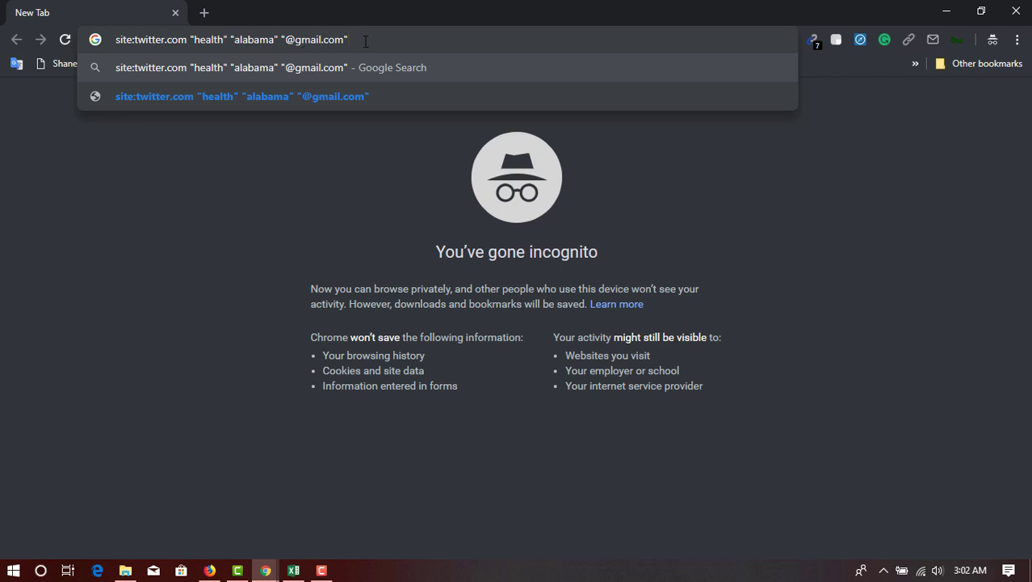
pyautogui.press('Return')
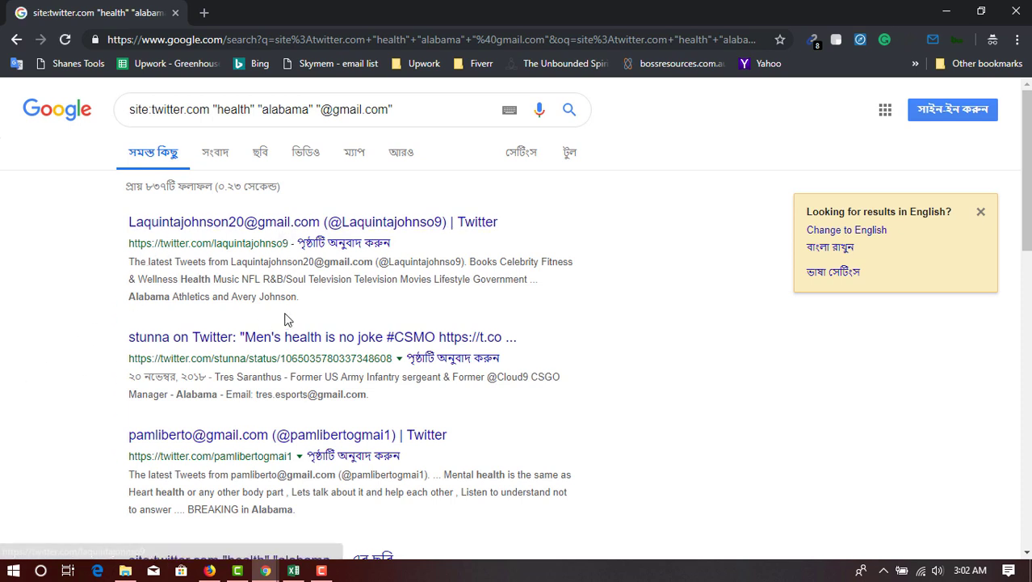
# Switch the results to English and highlight the first result's email address and Alabama.
pyautogui.moveTo(290, 262); pyautogui.dragTo(357, 259)
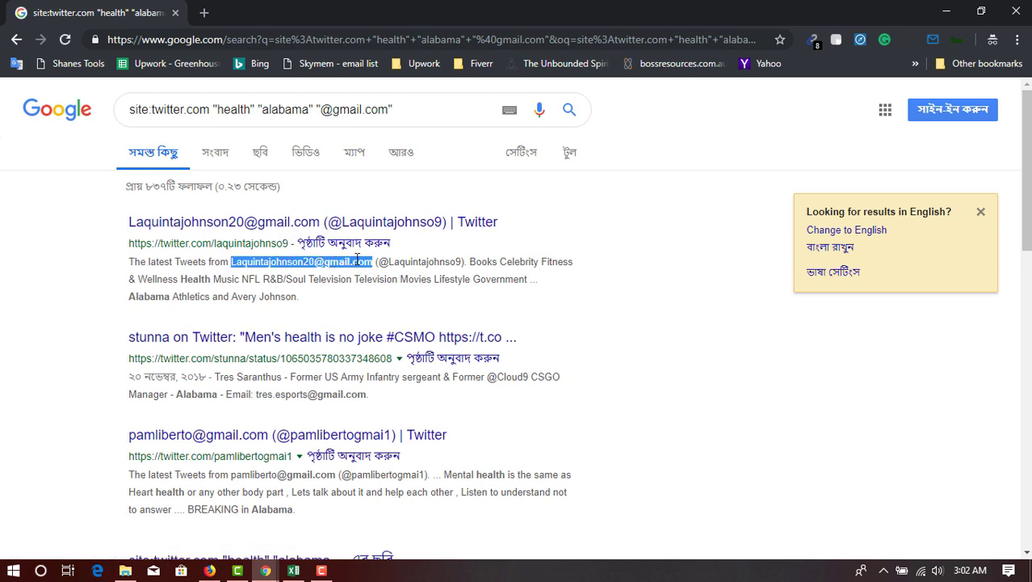
pyautogui.click(854, 234)
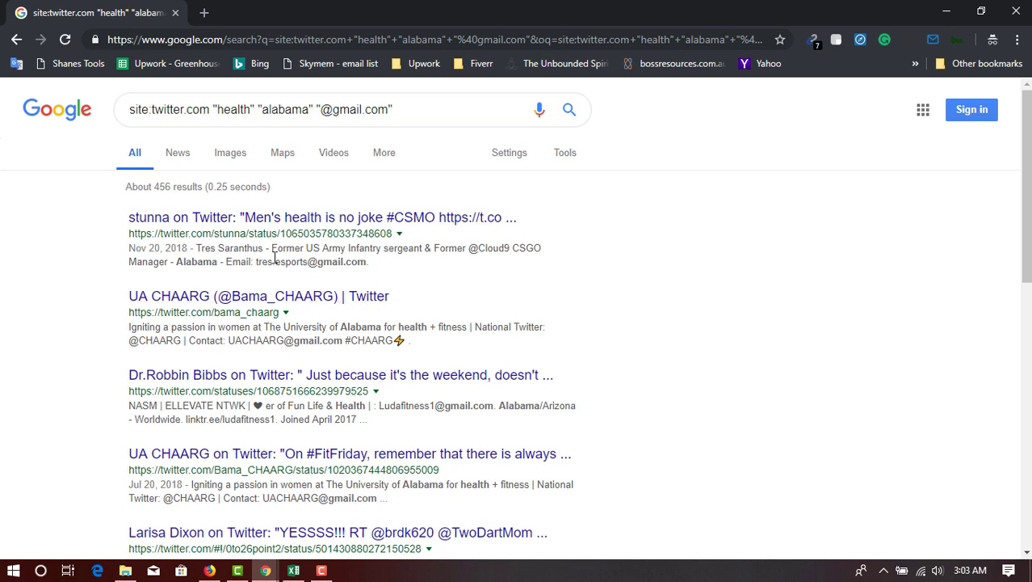
pyautogui.moveTo(276, 262); pyautogui.dragTo(343, 261)
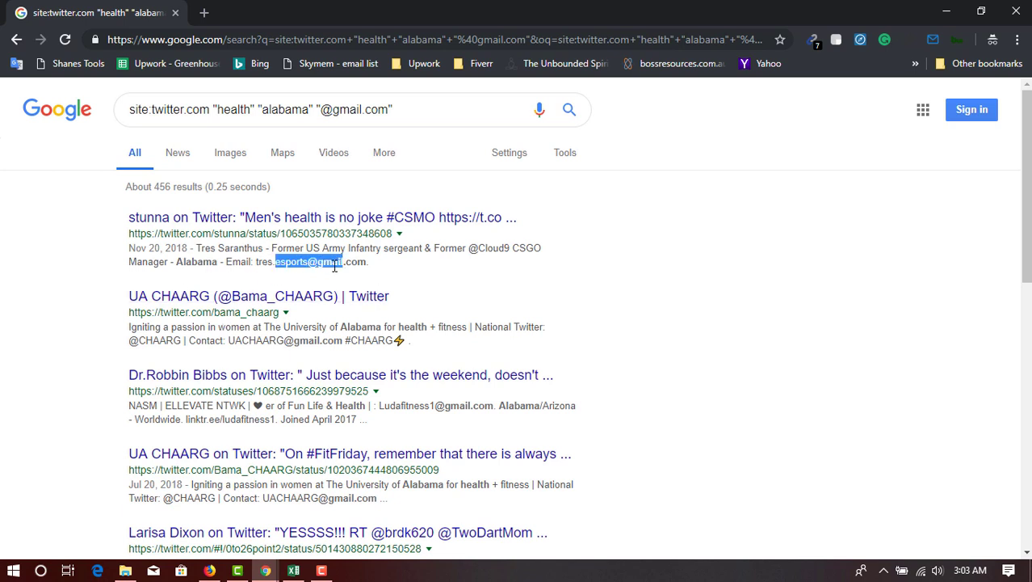
pyautogui.click(202, 262)
pyautogui.doubleClick(202, 262)
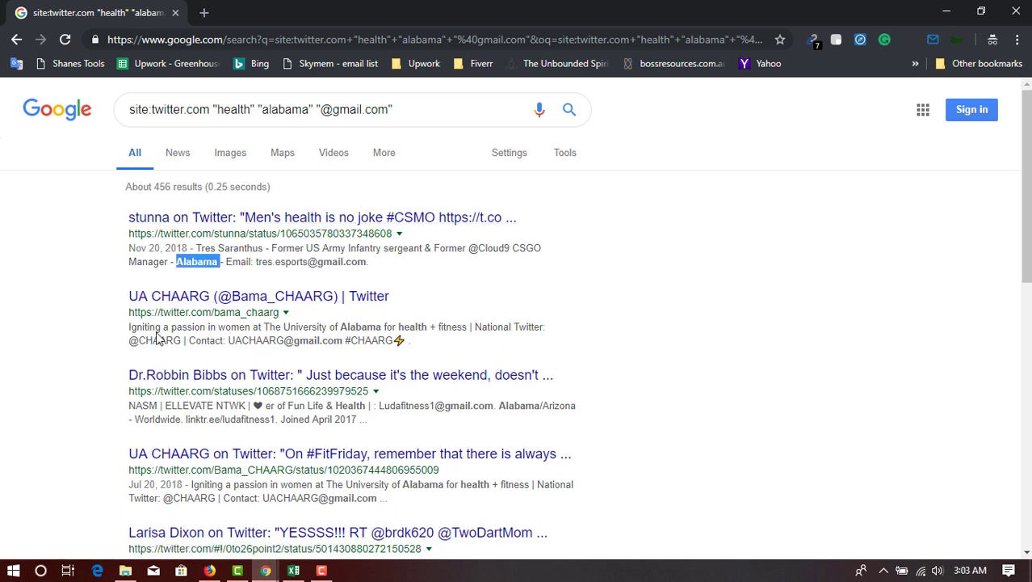
pyautogui.doubleClick(413, 326)
pyautogui.doubleClick(368, 327)
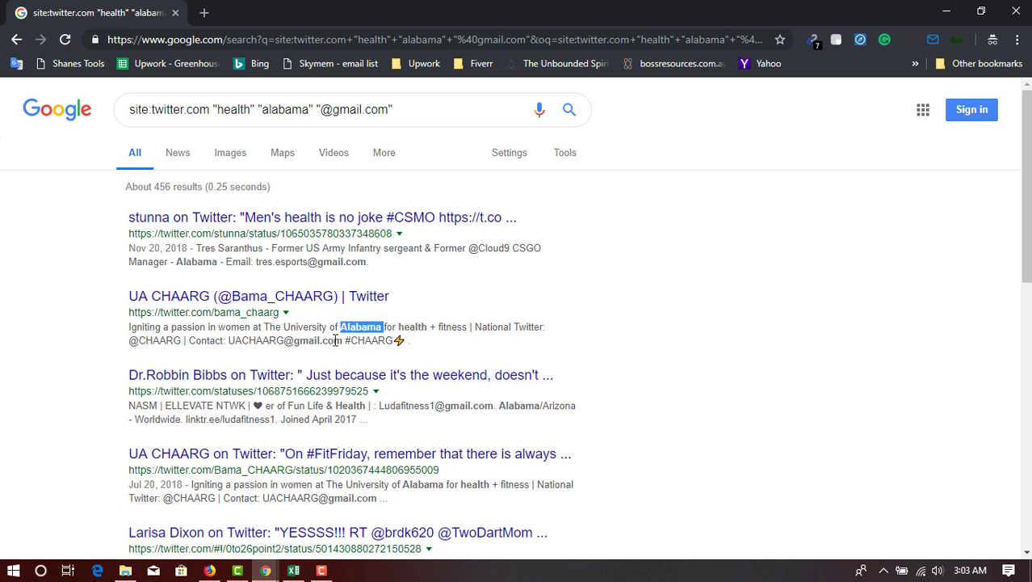
pyautogui.moveTo(228, 342); pyautogui.dragTo(327, 343)
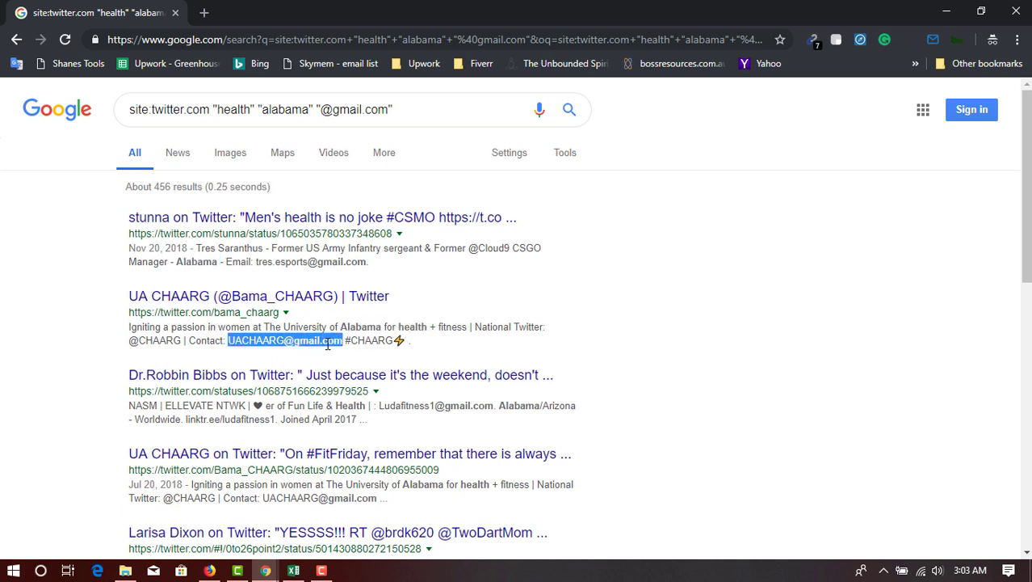
pyautogui.doubleClick(351, 406)
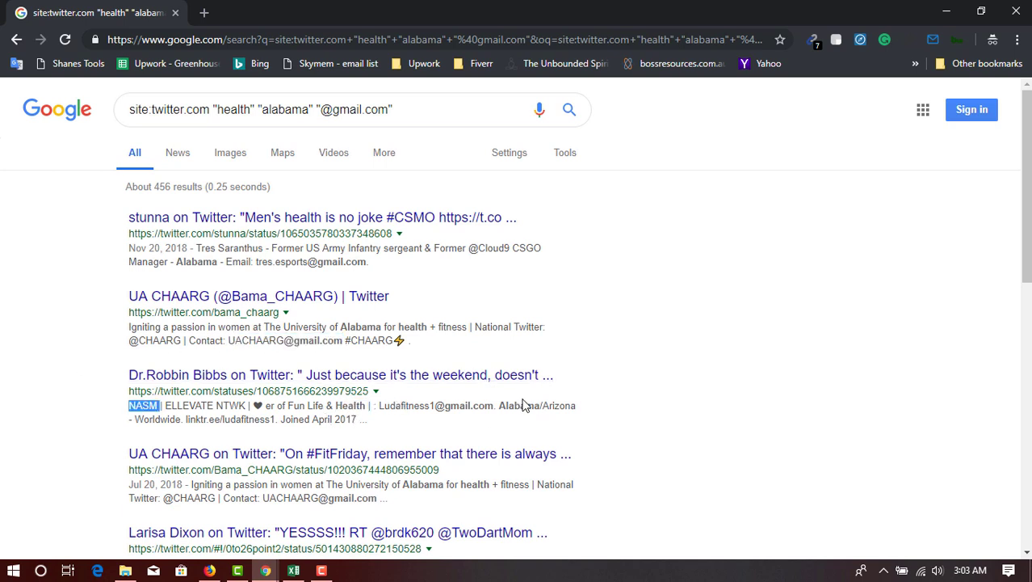
pyautogui.doubleClick(523, 405)
pyautogui.moveTo(434, 406); pyautogui.dragTo(478, 412)
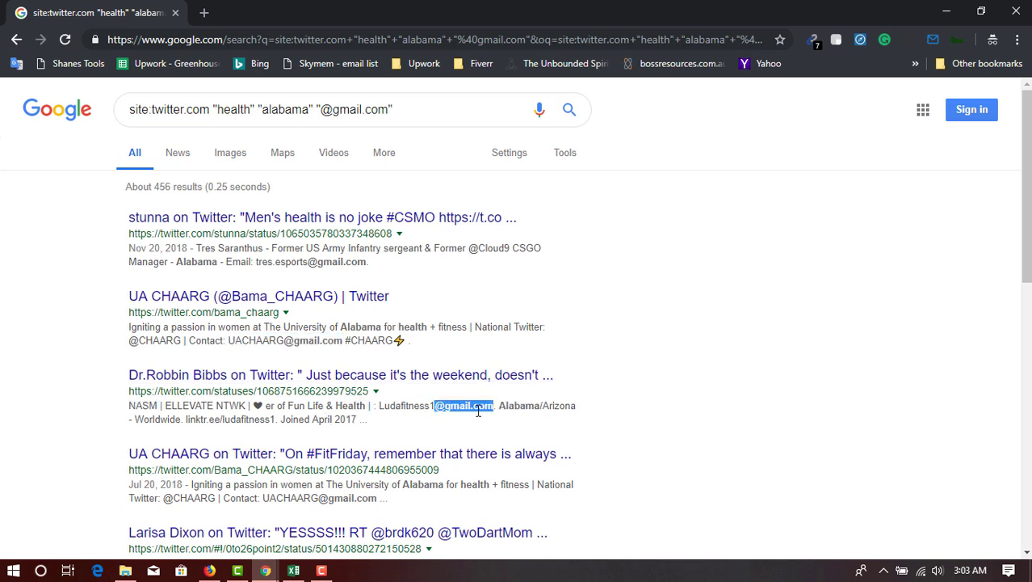
# Highlight the quoted "health" and "alabama" keywords in the search query.
pyautogui.click(396, 110)
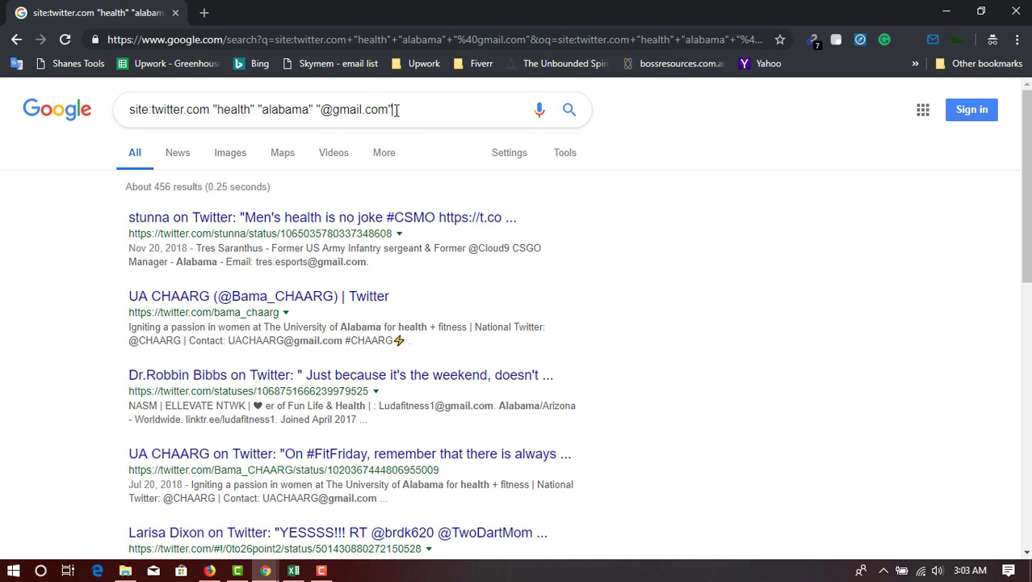
pyautogui.moveTo(396, 109)
pyautogui.mouseDown()
pyautogui.moveTo(192, 110)
pyautogui.moveTo(212, 109)
pyautogui.mouseUp()
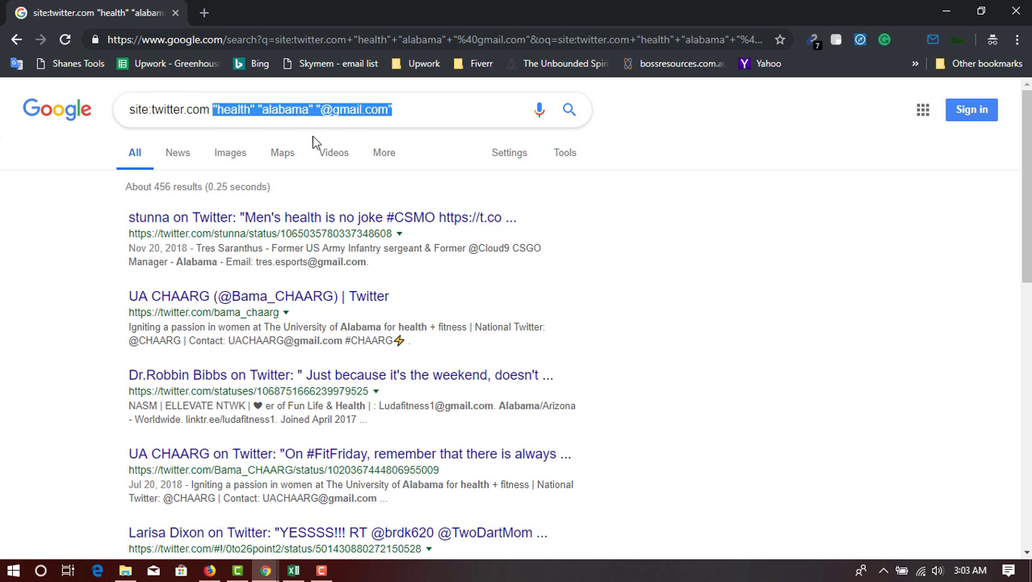
pyautogui.doubleClick(234, 110)
pyautogui.click(290, 111)
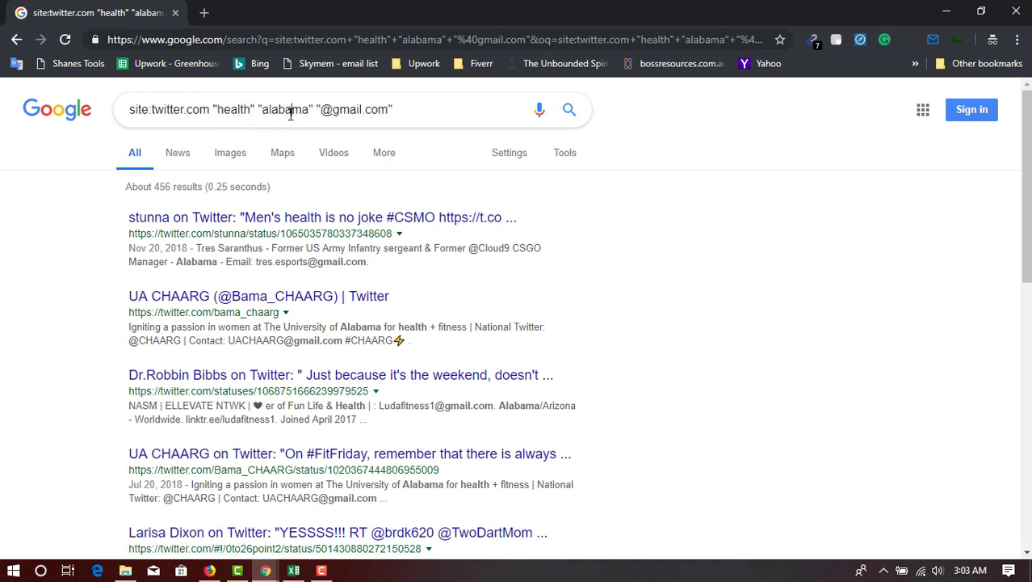
pyautogui.doubleClick(291, 111)
pyautogui.click(232, 111)
pyautogui.moveTo(215, 111); pyautogui.dragTo(257, 110)
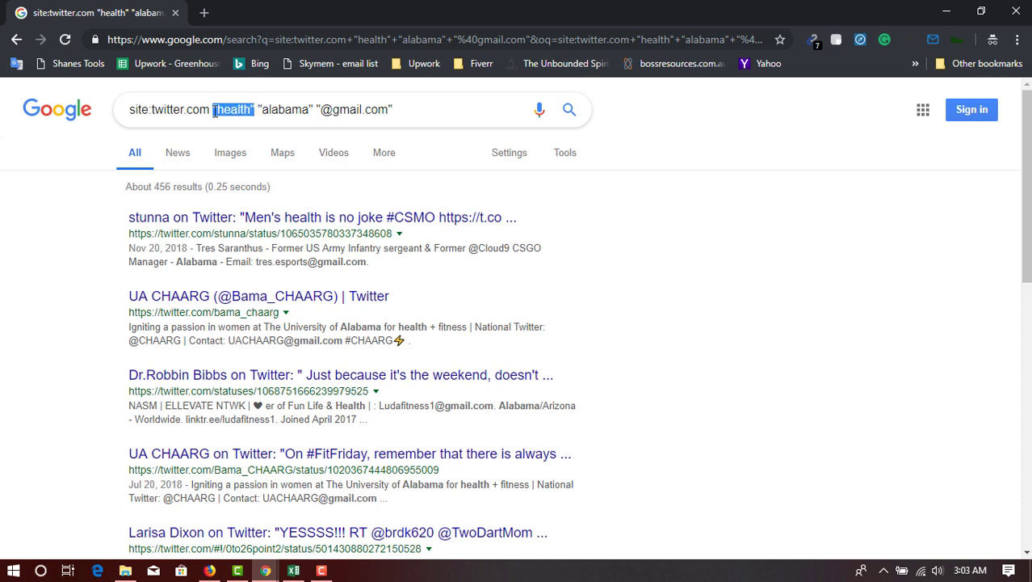
pyautogui.doubleClick(242, 111)
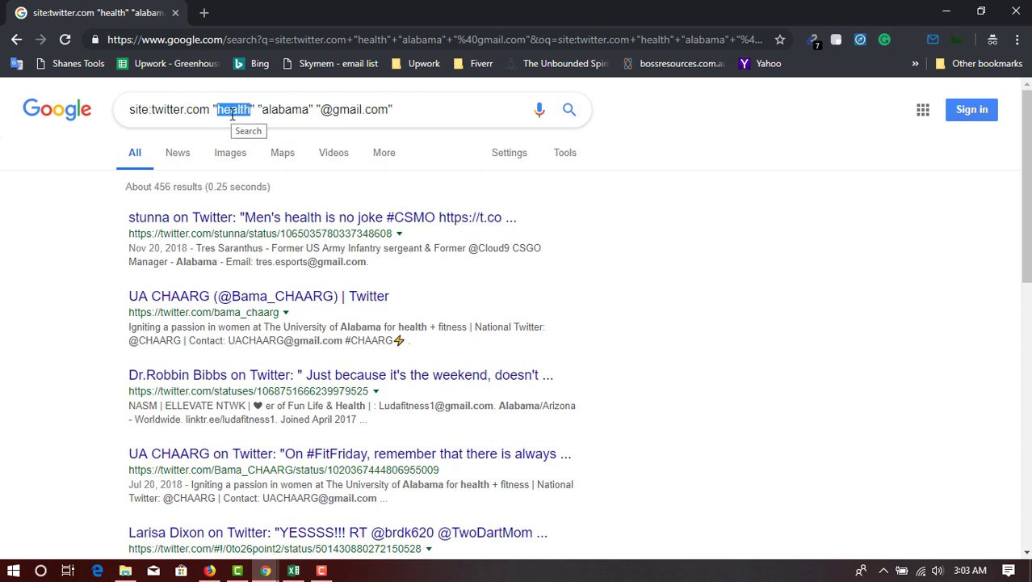
pyautogui.click(230, 110)
# Point out alabama and gmail.com in the query, then in the first result's snippet.
pyautogui.doubleClick(276, 113)
pyautogui.doubleClick(349, 112)
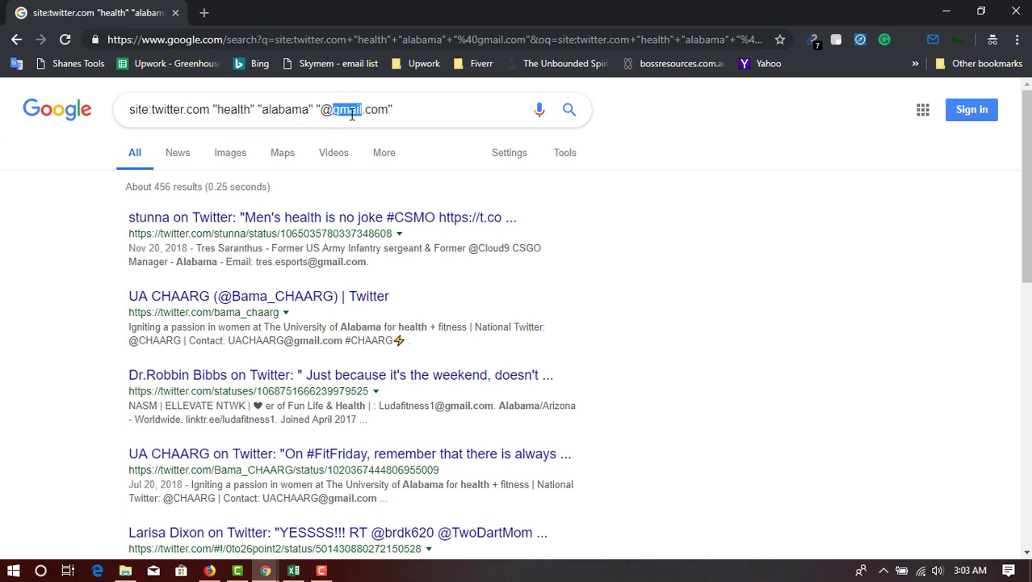
pyautogui.moveTo(349, 112); pyautogui.dragTo(379, 113)
pyautogui.click(4, 251)
pyautogui.moveTo(256, 110); pyautogui.dragTo(215, 113)
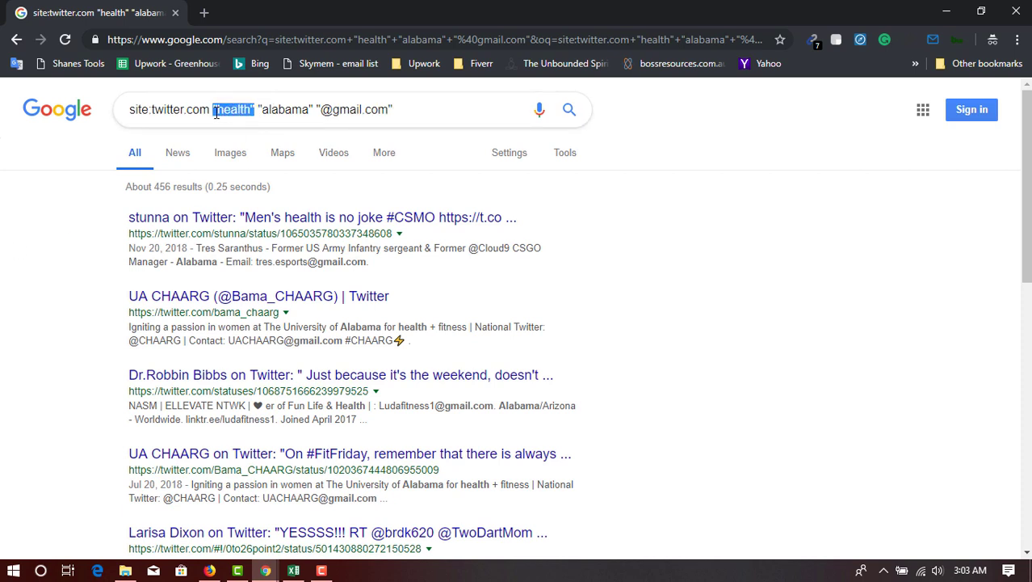
pyautogui.click(230, 113)
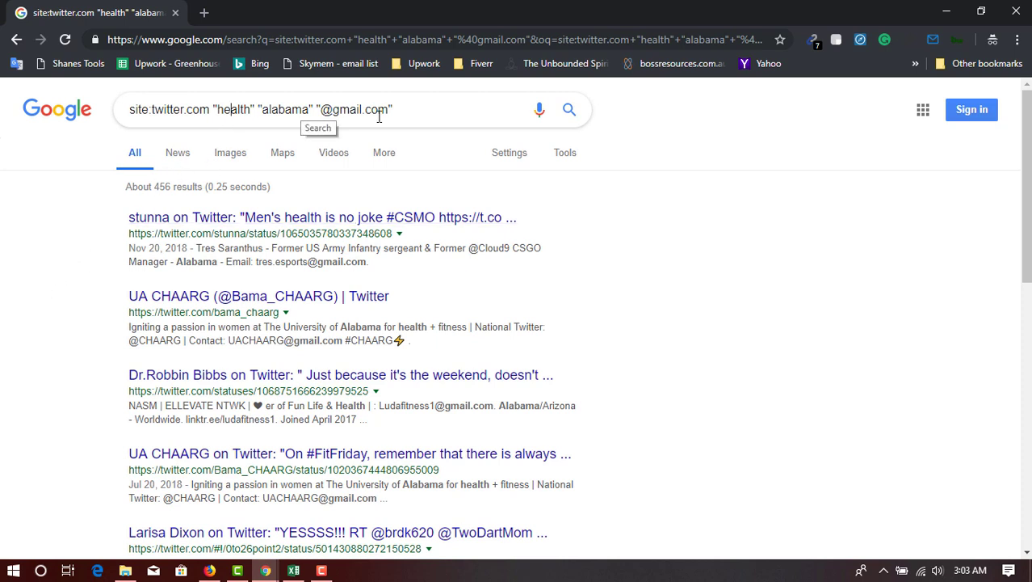
pyautogui.moveTo(390, 113); pyautogui.dragTo(235, 113)
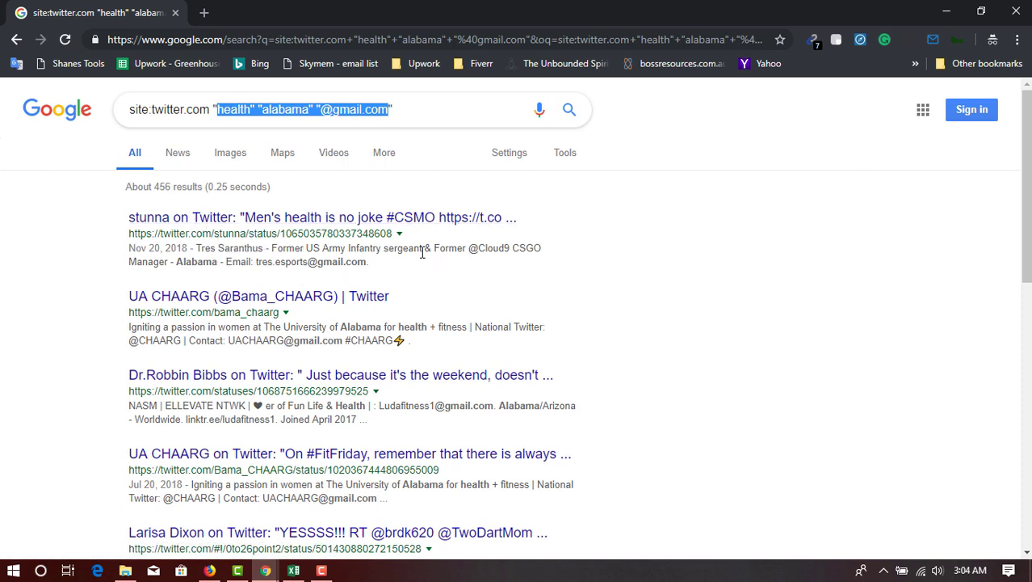
pyautogui.doubleClick(211, 262)
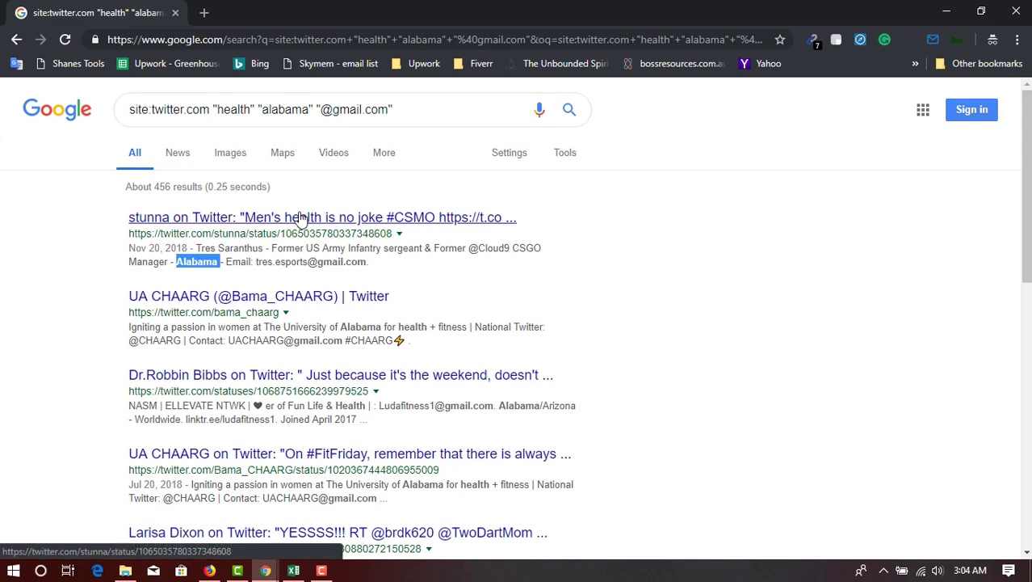
pyautogui.doubleClick(335, 262)
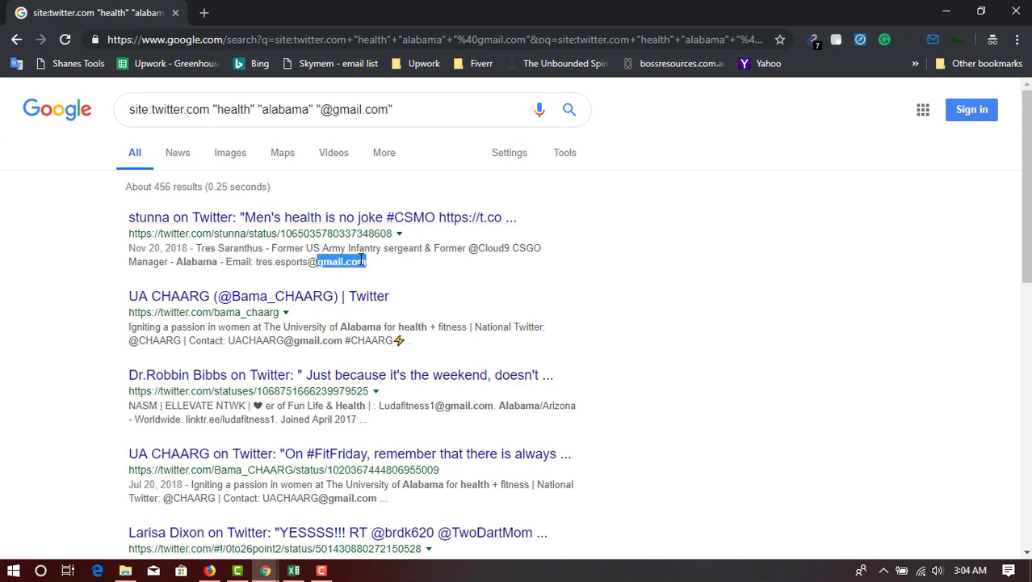
# Open the UA CHAARG Twitter profile from the results in a new tab.
pyautogui.scroll(-1, 255, 263)
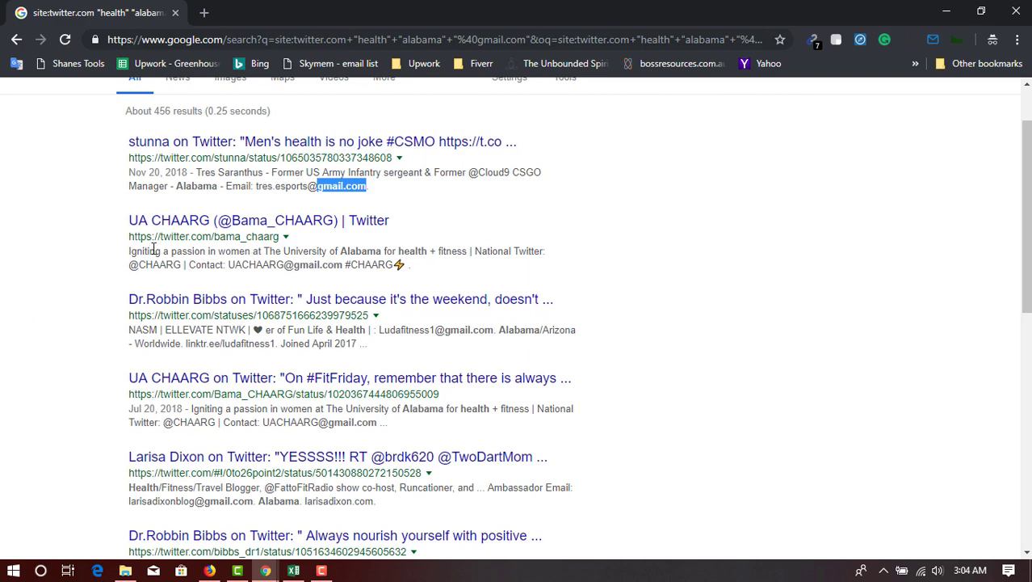
pyautogui.rightClick(190, 219)
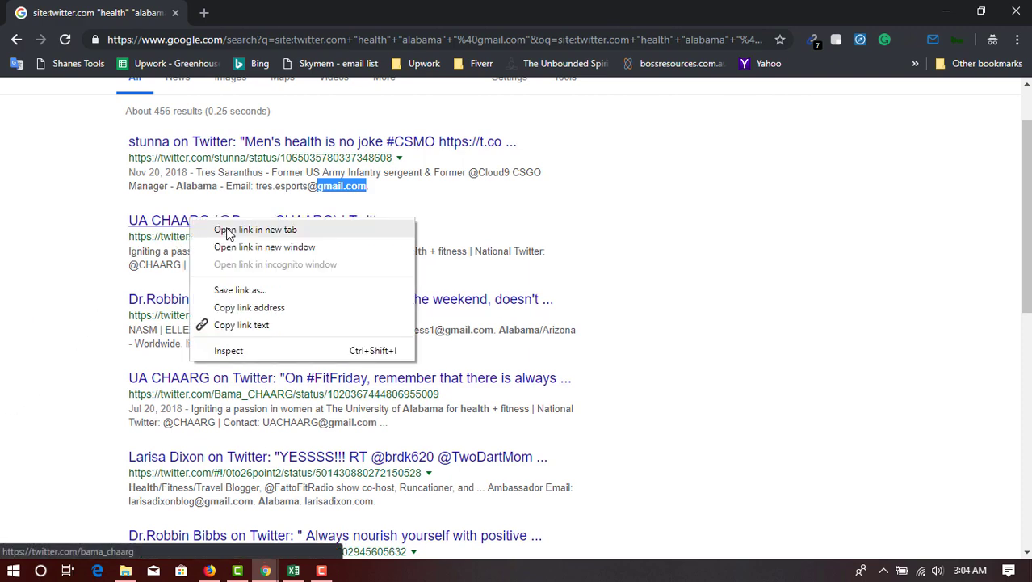
pyautogui.click(2, 284)
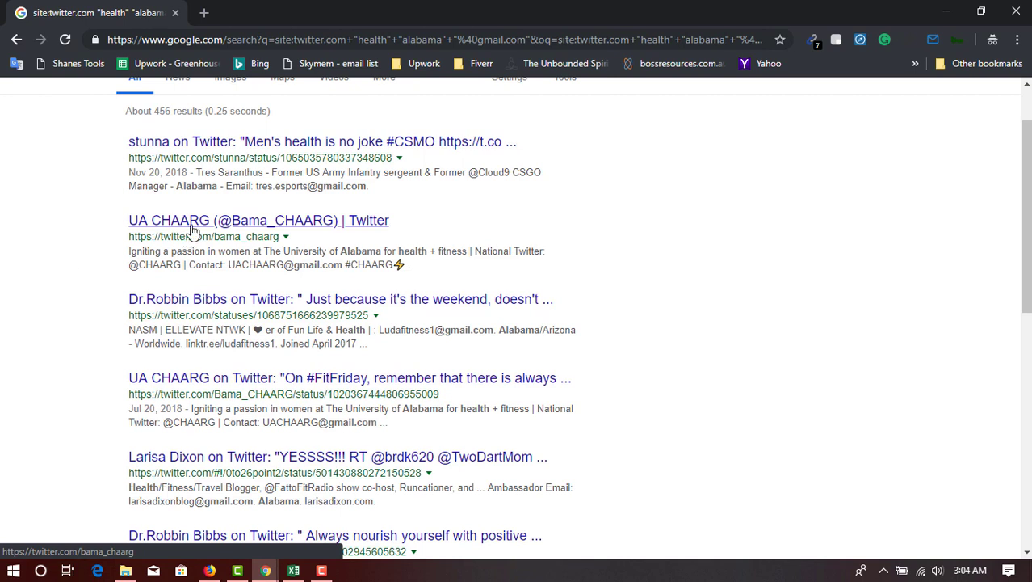
pyautogui.rightClick(326, 224)
pyautogui.click(340, 233)
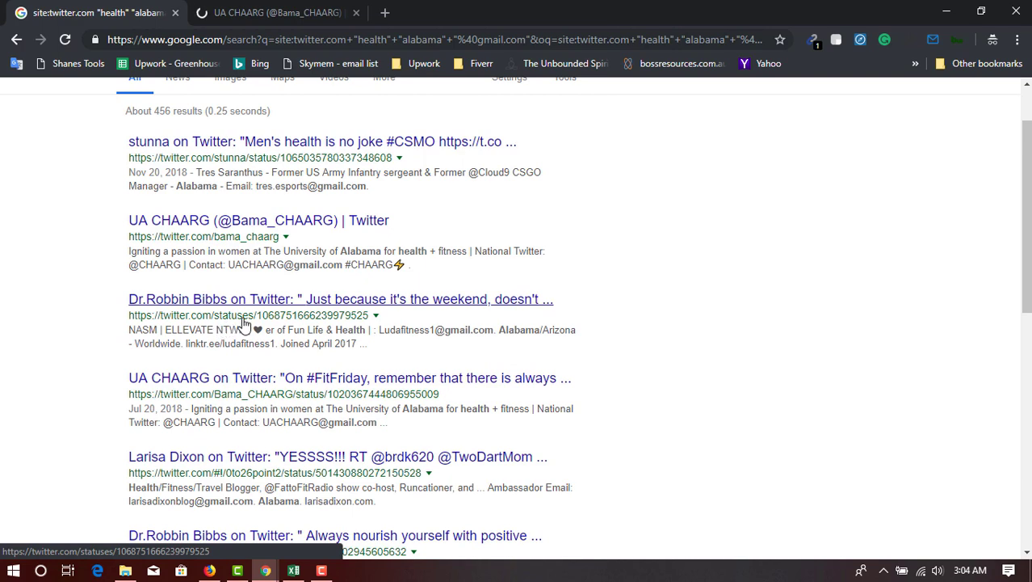
# Further down the results, open the health coach's Twitter profile in a new tab.
pyautogui.scroll(-1, 5, 387)
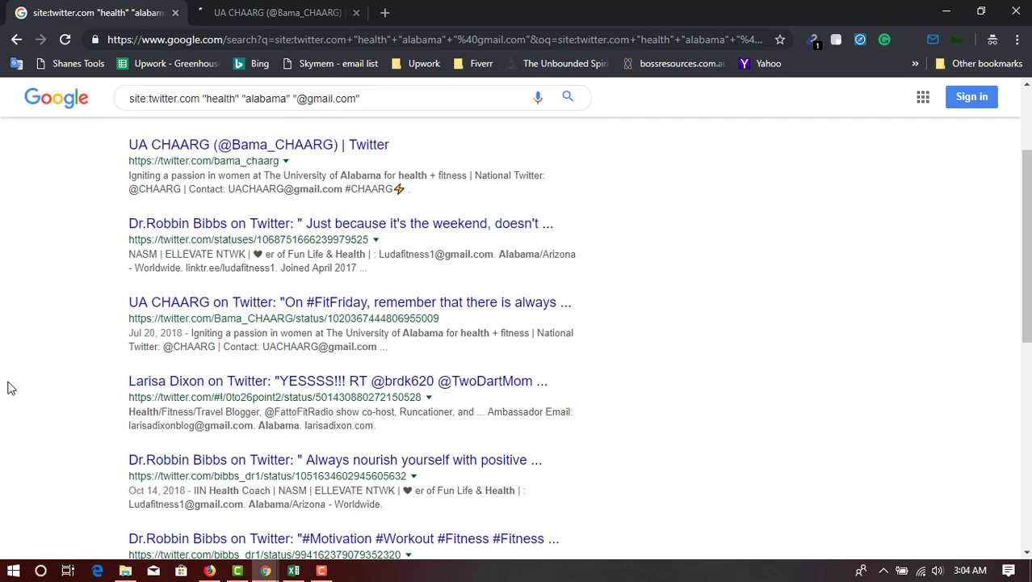
pyautogui.scroll(-2, 12, 388)
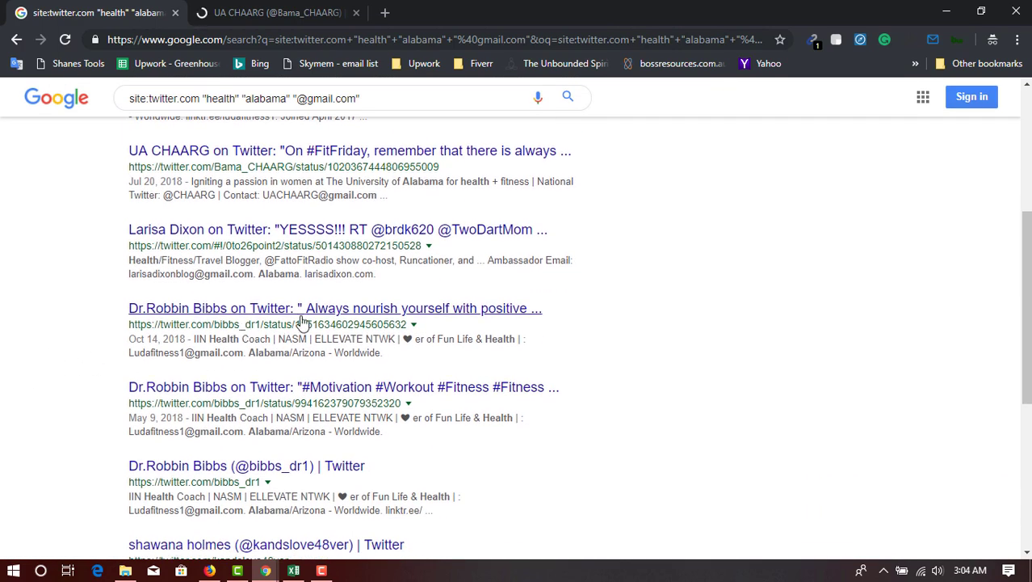
pyautogui.scroll(-1, 13, 357)
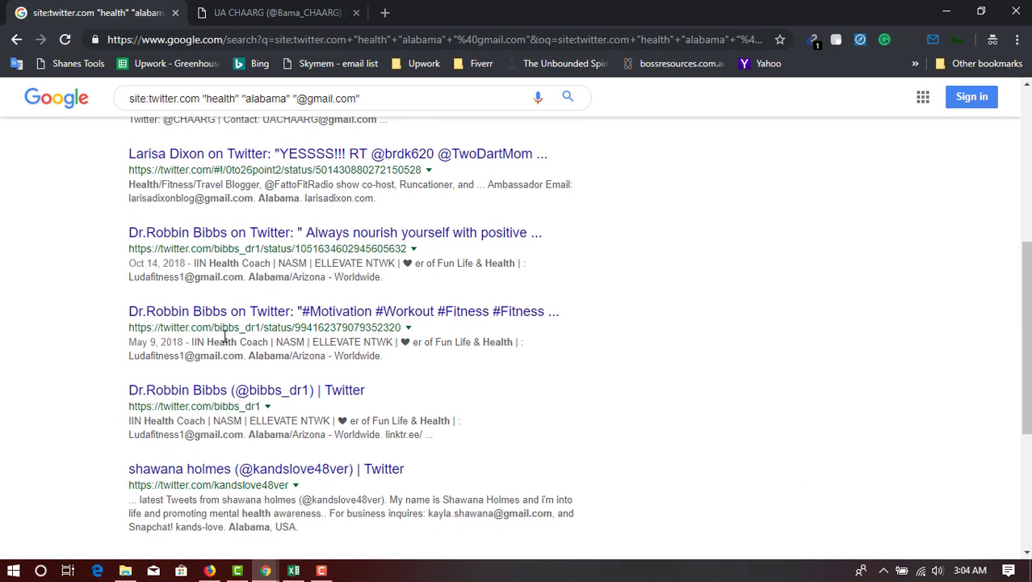
pyautogui.scroll(-1, 180, 331)
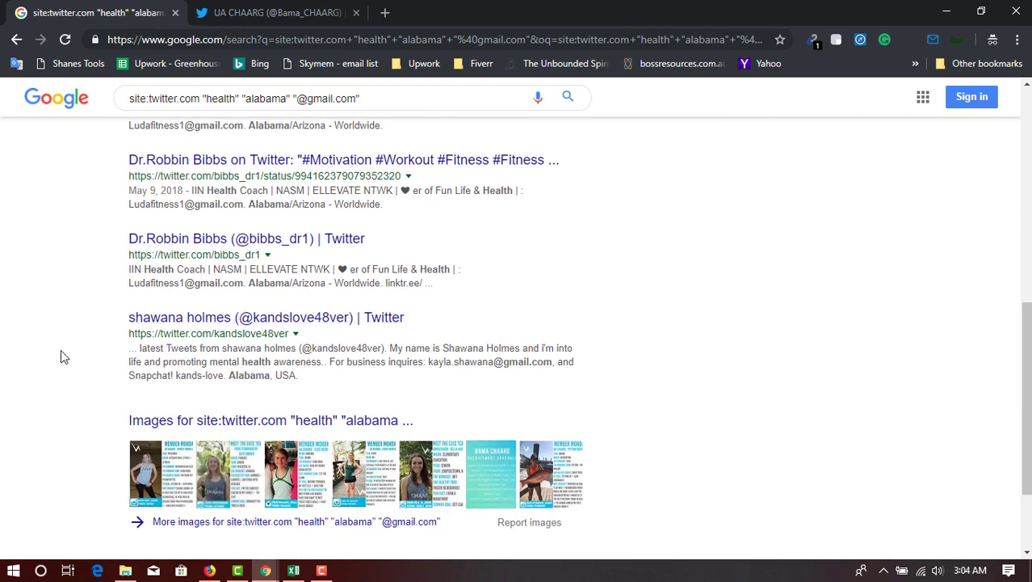
pyautogui.rightClick(200, 241)
pyautogui.click(226, 249)
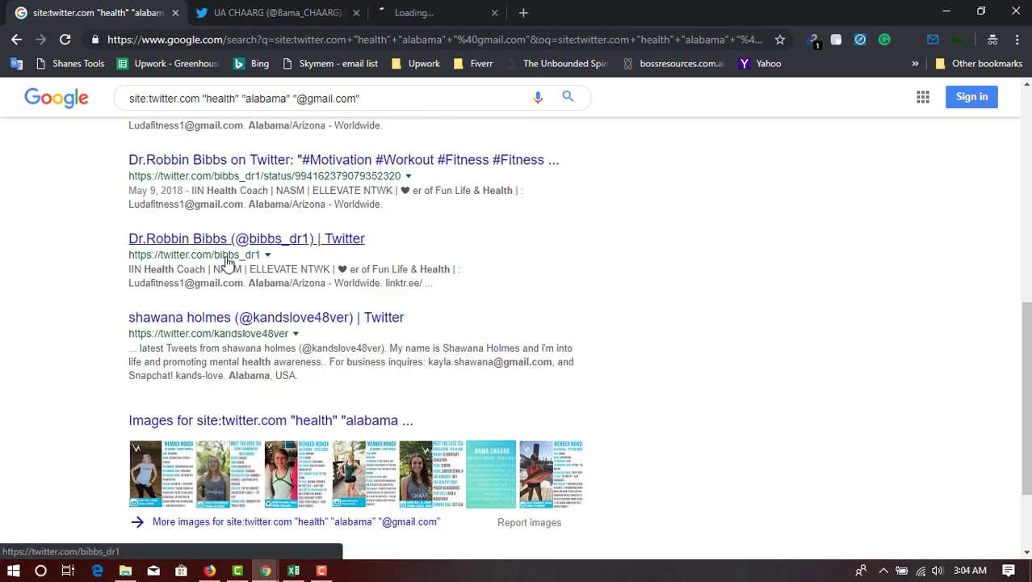
pyautogui.scroll(-2, 2, 355)
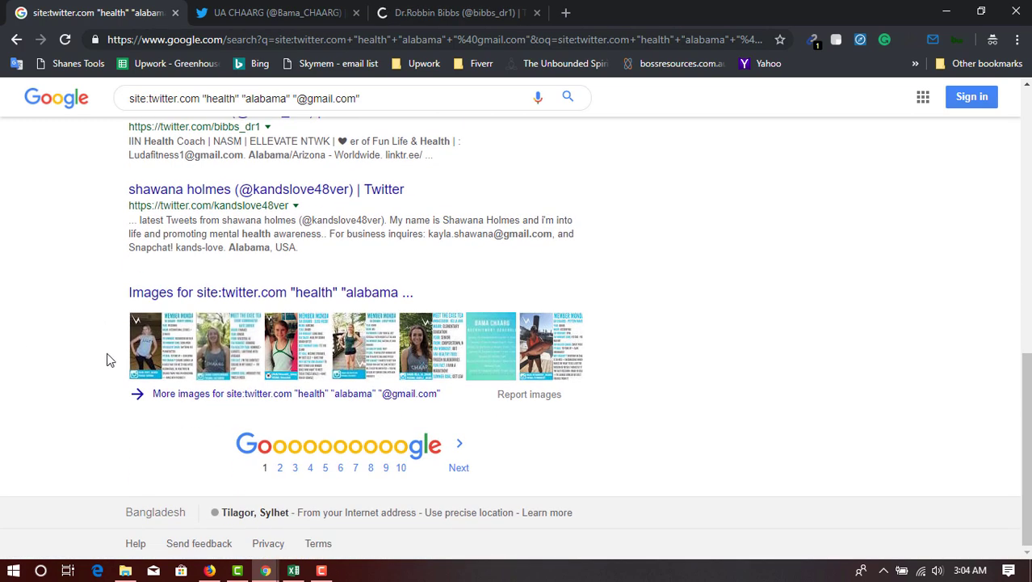
pyautogui.scroll(3, 161, 360)
pyautogui.scroll(1, 184, 332)
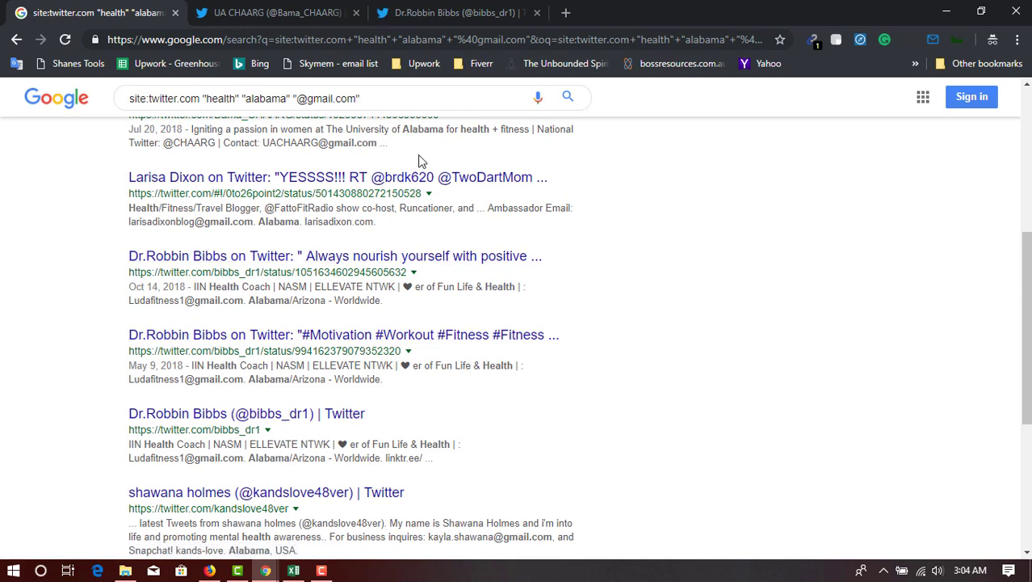
pyautogui.click(306, 11)
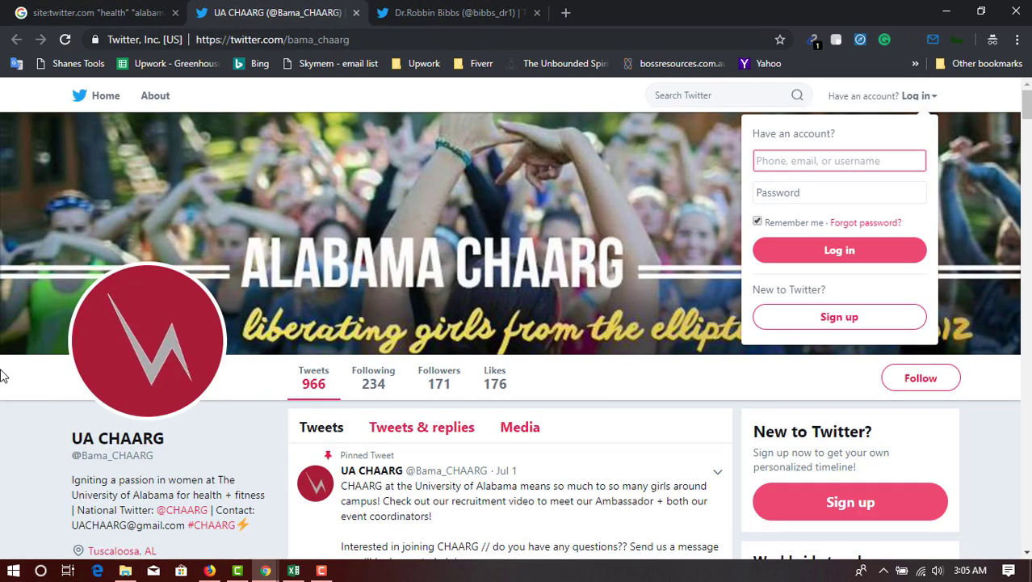
pyautogui.scroll(-2, 2, 376)
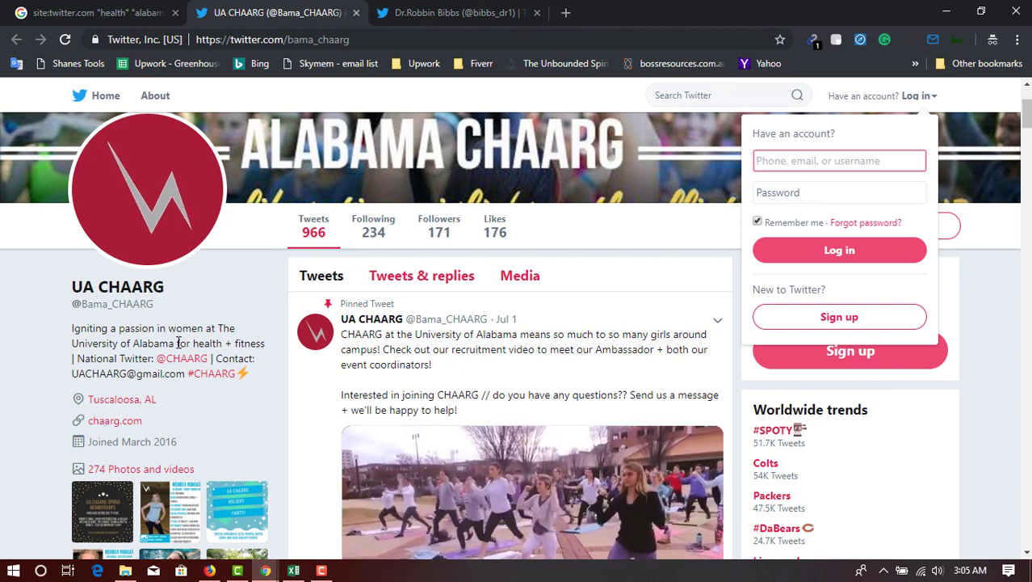
pyautogui.click(178, 342)
pyautogui.doubleClick(157, 343)
pyautogui.doubleClick(207, 344)
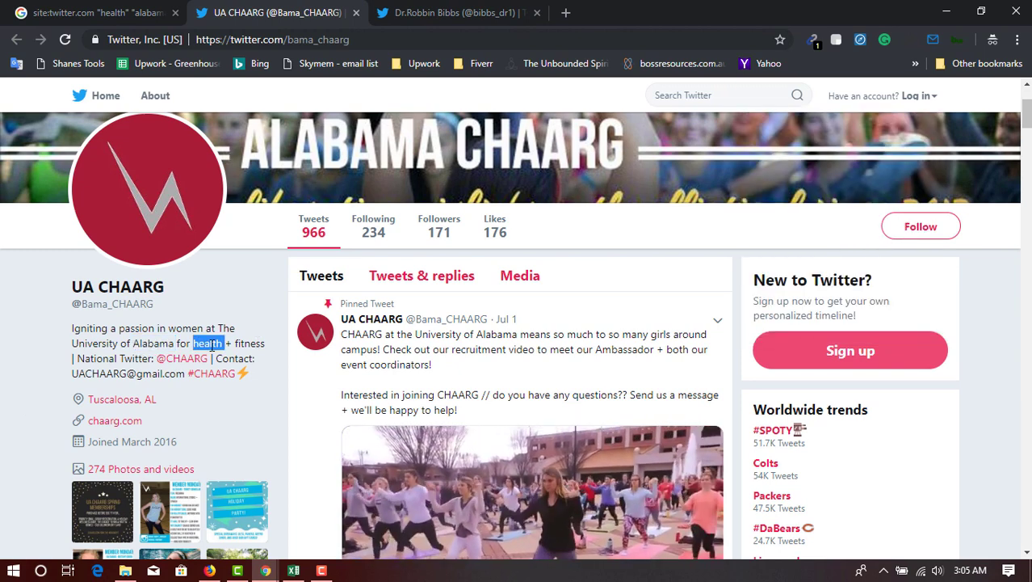
pyautogui.moveTo(212, 346); pyautogui.dragTo(260, 344)
pyautogui.moveTo(73, 374); pyautogui.dragTo(184, 373)
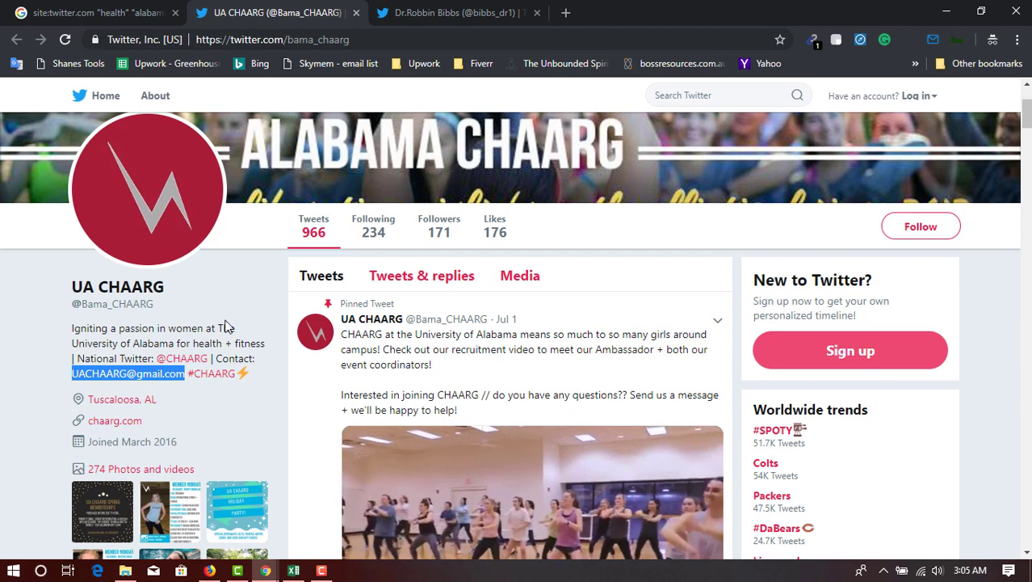
pyautogui.click(460, 14)
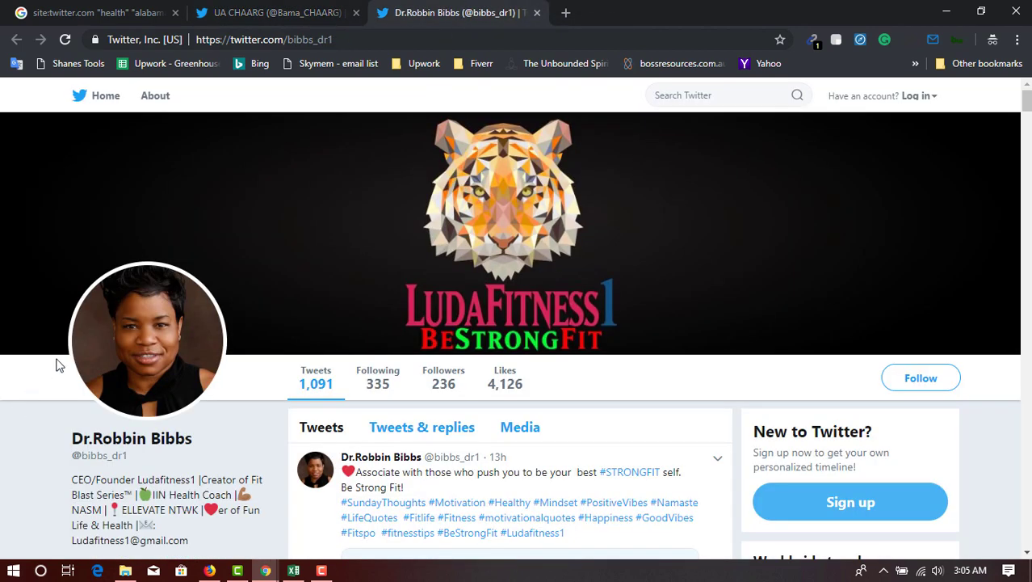
pyautogui.scroll(-2, 57, 365)
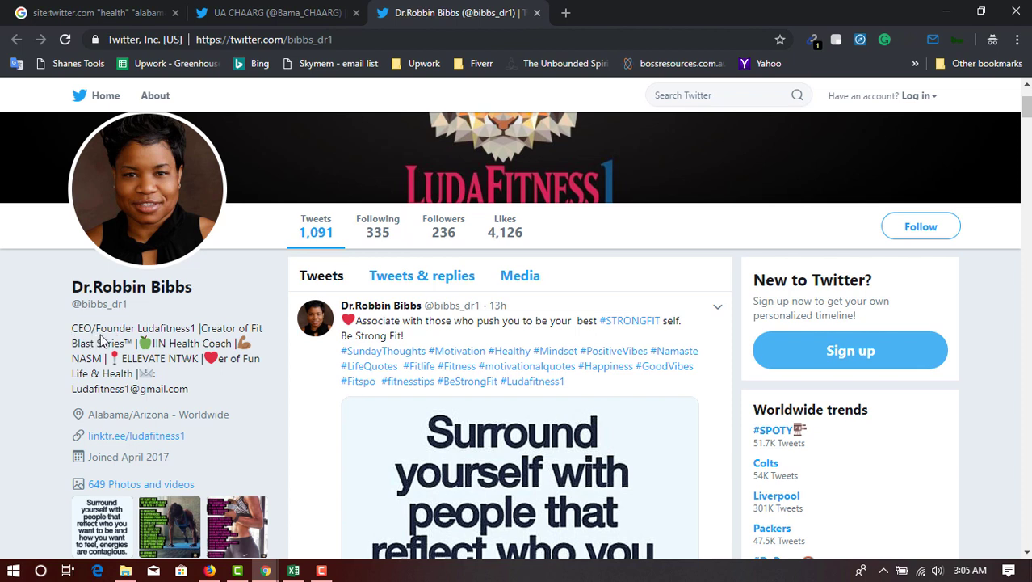
pyautogui.doubleClick(100, 330)
pyautogui.doubleClick(155, 329)
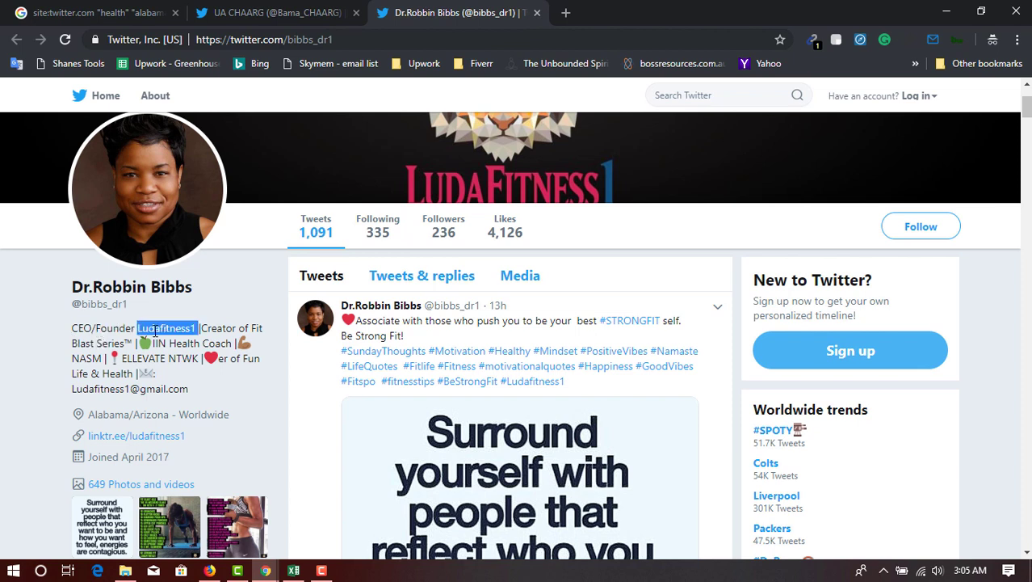
pyautogui.doubleClick(184, 343)
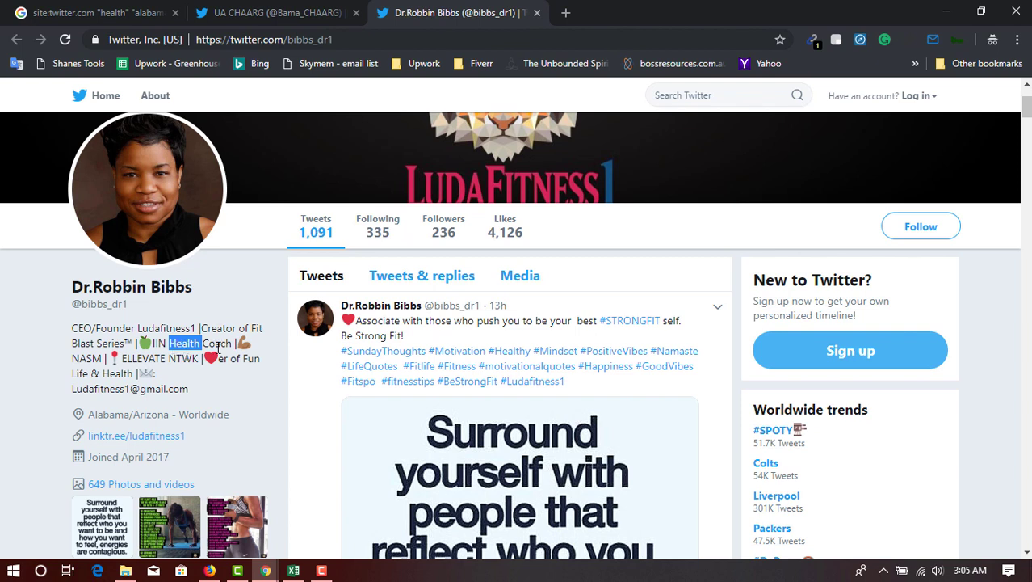
pyautogui.moveTo(84, 376); pyautogui.dragTo(111, 373)
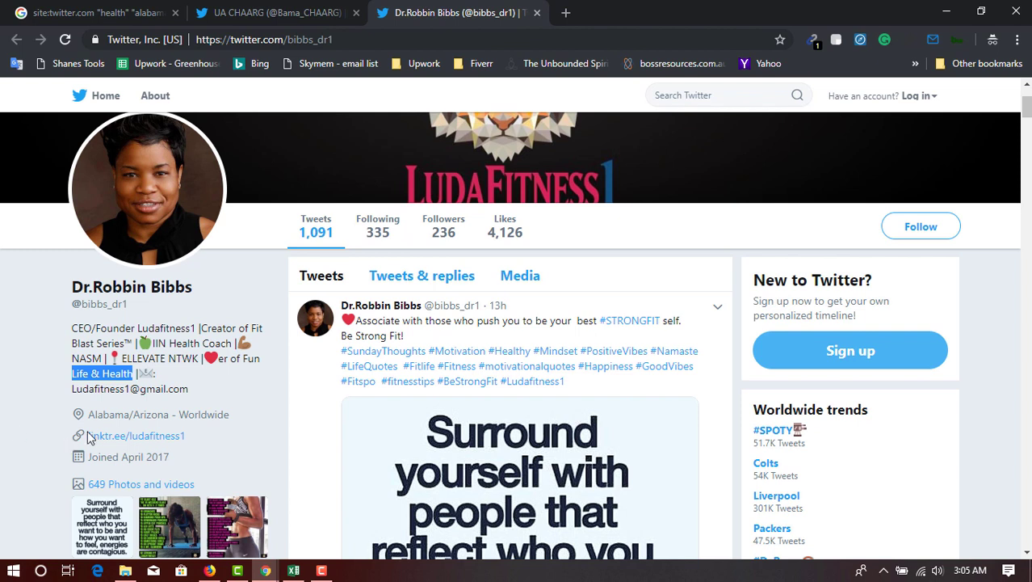
pyautogui.moveTo(88, 417); pyautogui.dragTo(169, 415)
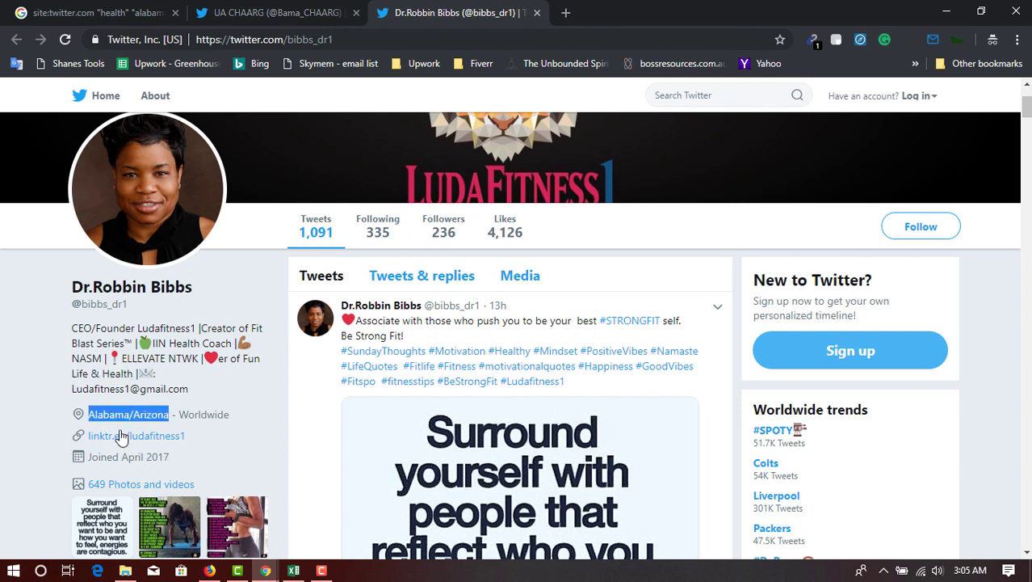
pyautogui.click(23, 388)
pyautogui.moveTo(102, 387); pyautogui.dragTo(174, 391)
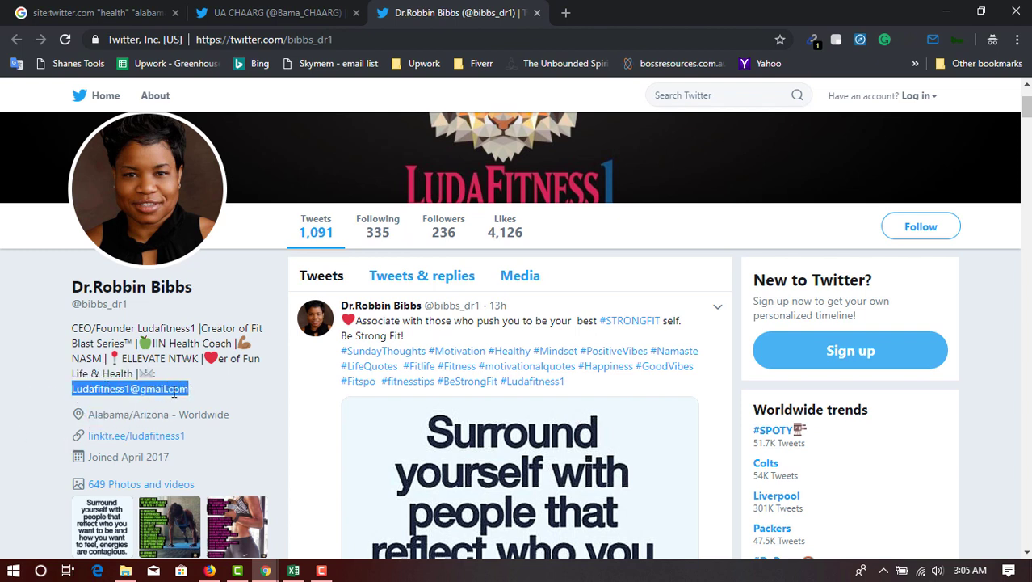
pyautogui.click(254, 16)
pyautogui.click(162, 12)
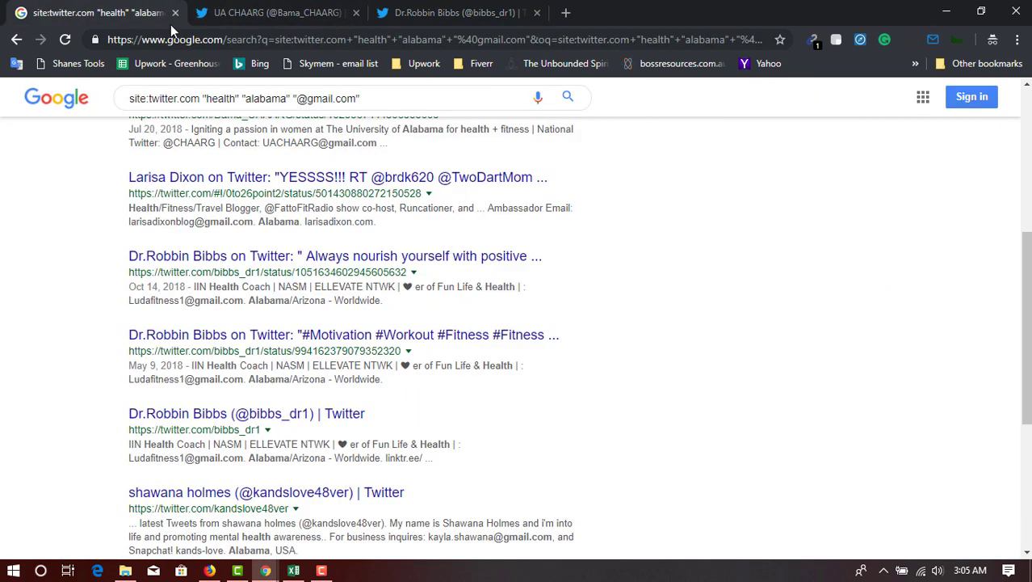
# Open the Shanes Tools bookmark folder to list its bookmarklets over the Gmail results.
pyautogui.scroll(-3, 29, 436)
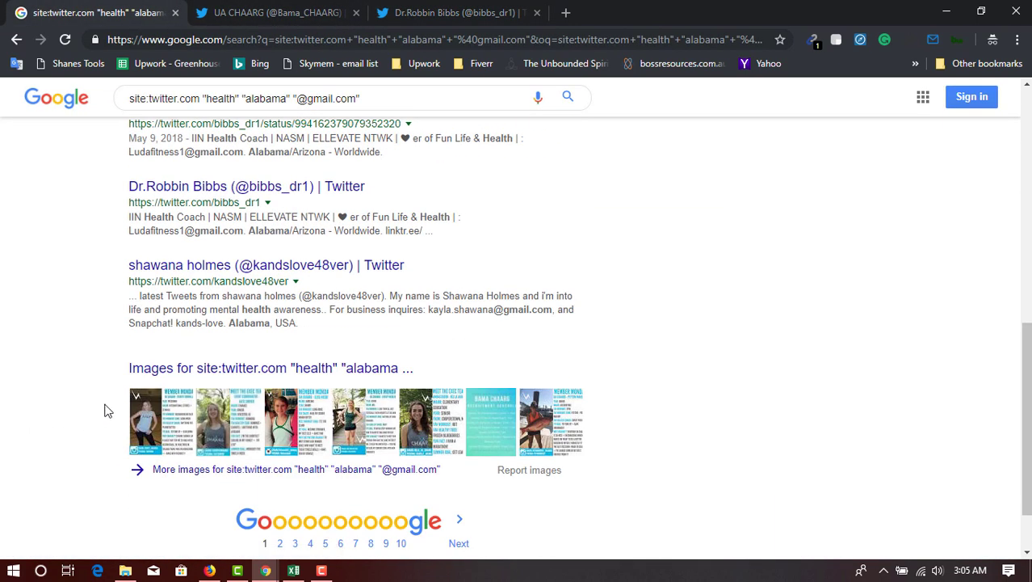
pyautogui.scroll(10, 659, 285)
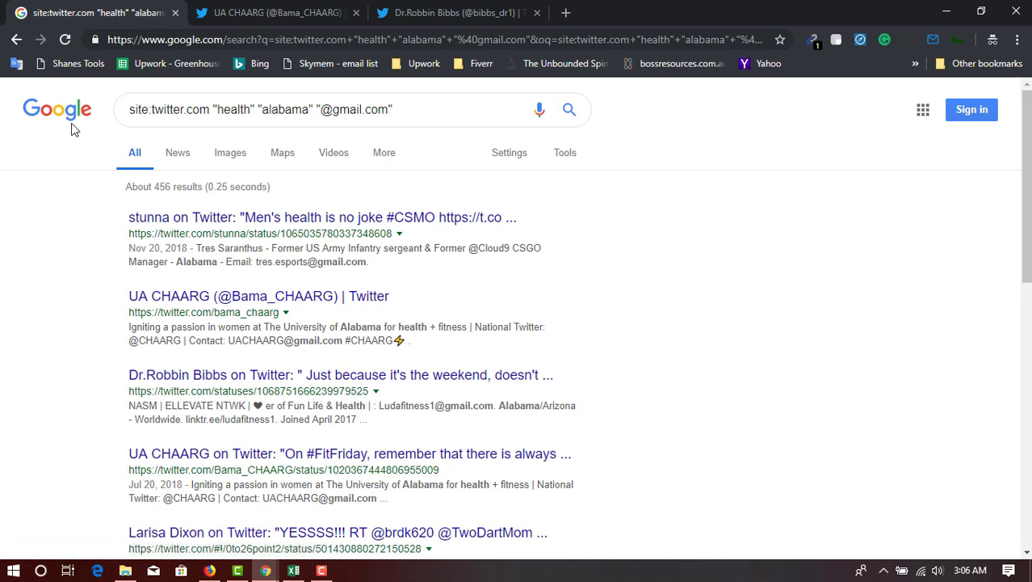
pyautogui.click(79, 68)
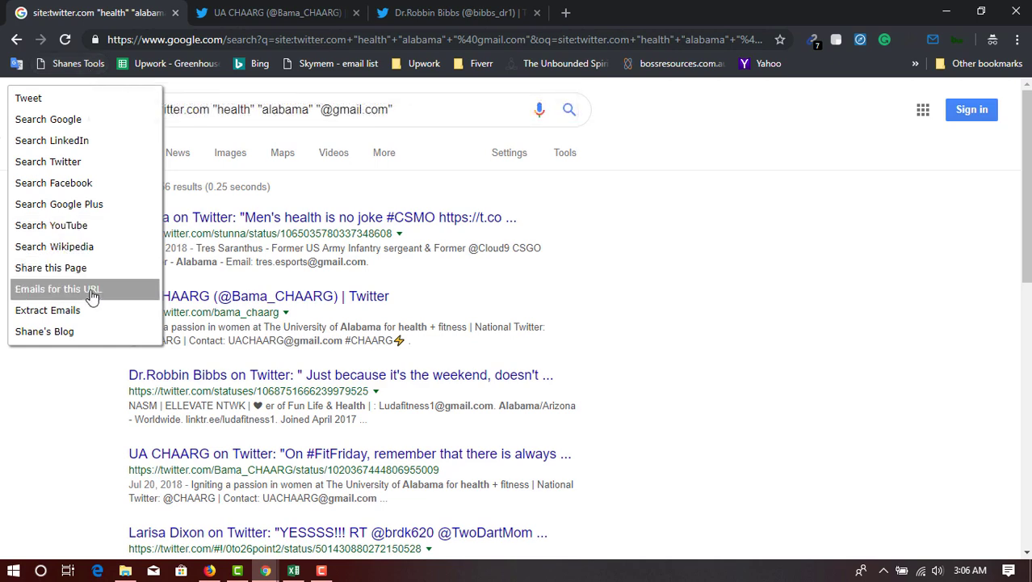
# Run Shanes Tools > Extract Emails on the first results page to open the email popup.
pyautogui.click(813, 352)
pyautogui.scroll(-10, 975, 264)
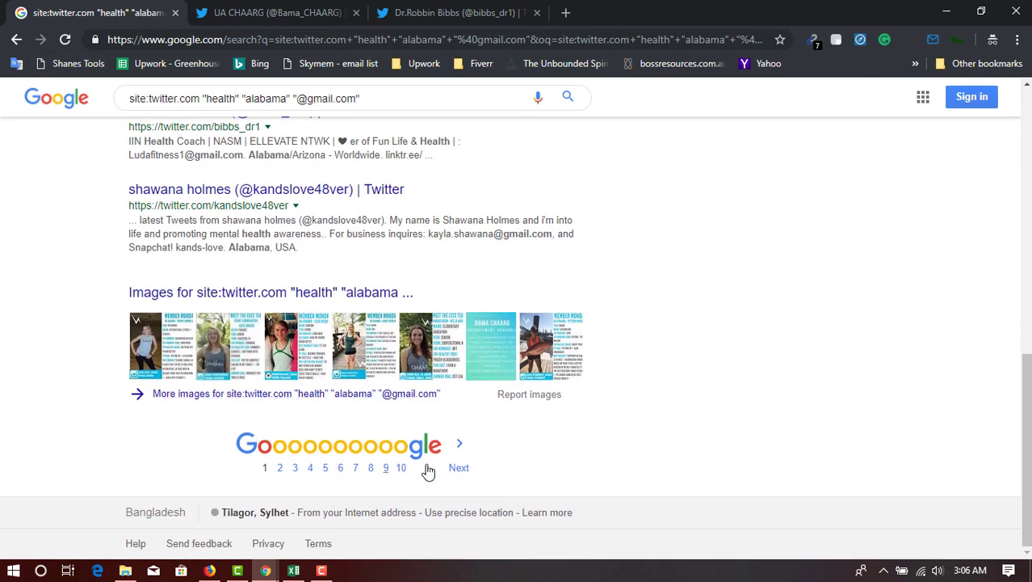
pyautogui.scroll(10, 242, 275)
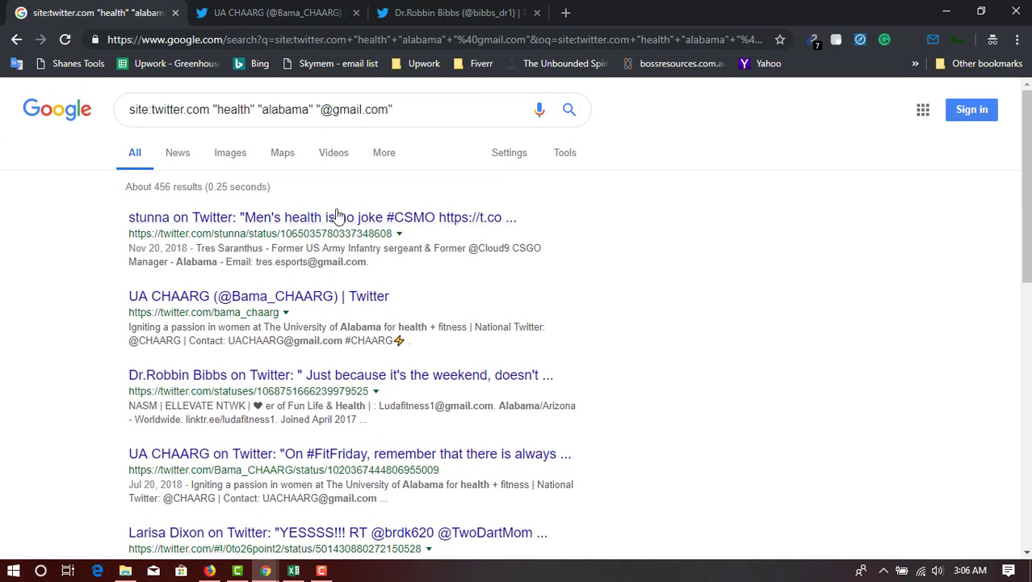
pyautogui.scroll(-10, 122, 315)
pyautogui.scroll(6, 132, 280)
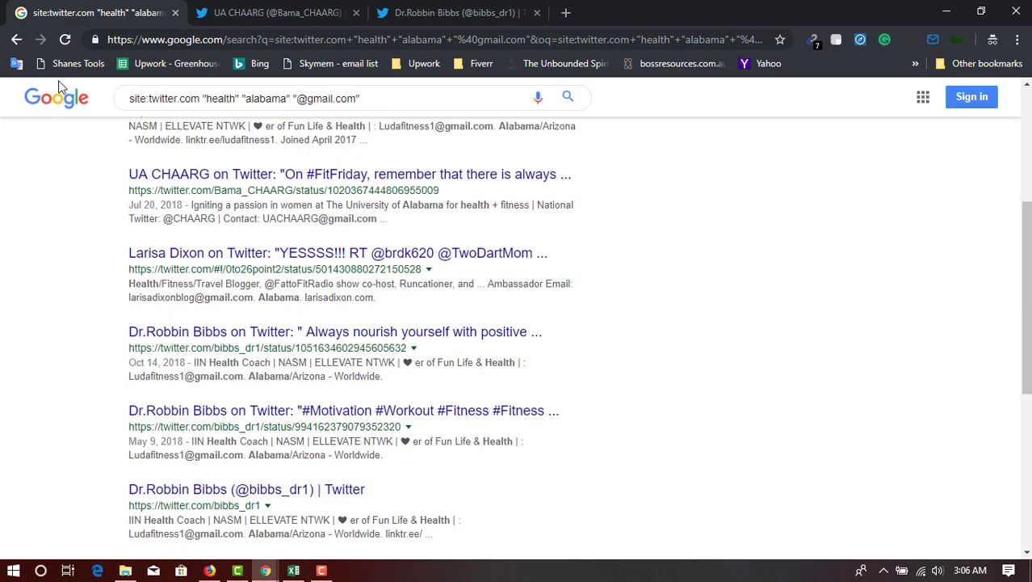
pyautogui.click(72, 63)
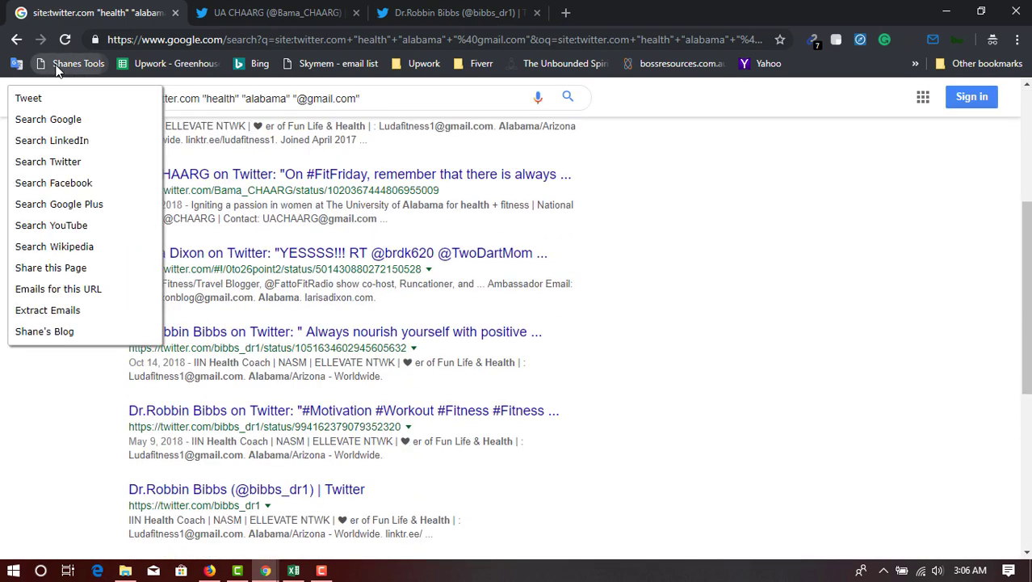
pyautogui.click(94, 313)
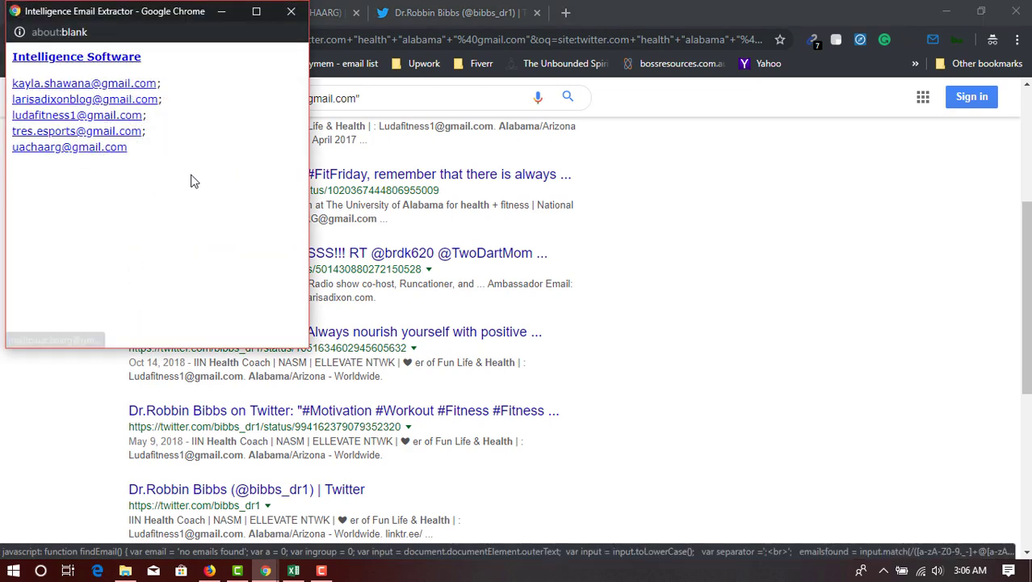
pyautogui.click(683, 323)
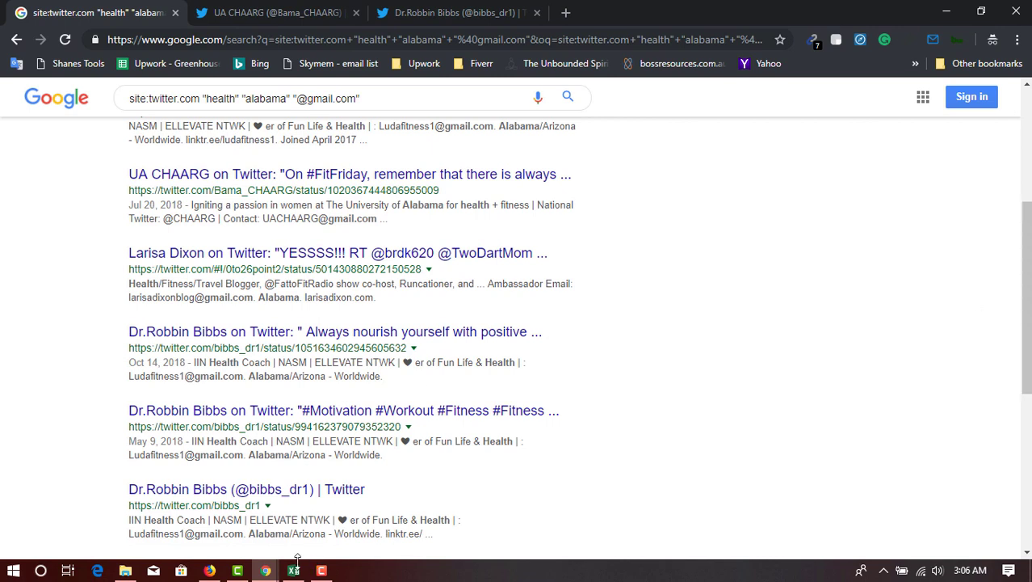
pyautogui.hotkey('ctrl', 'f')
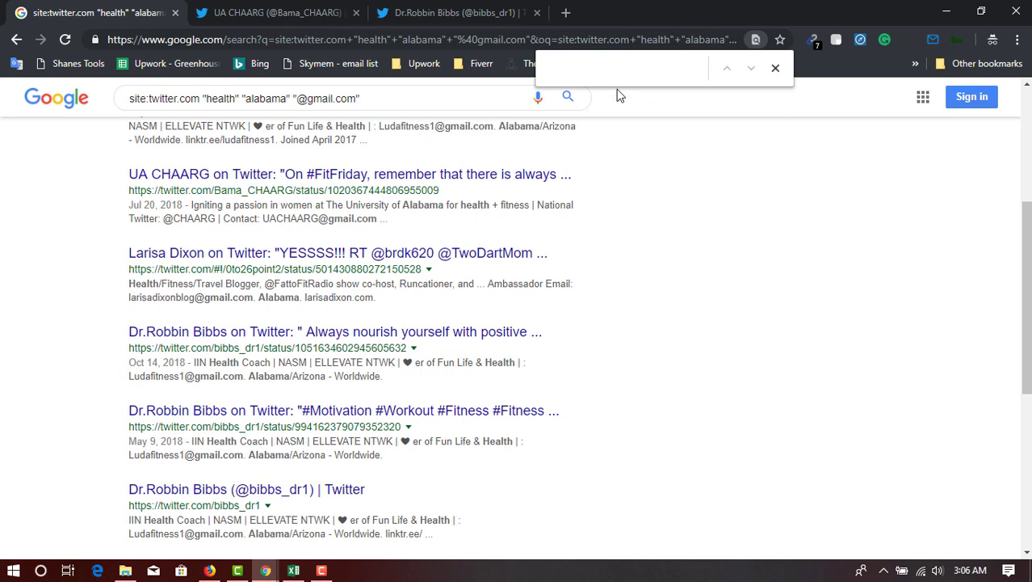
pyautogui.write('@gmail')
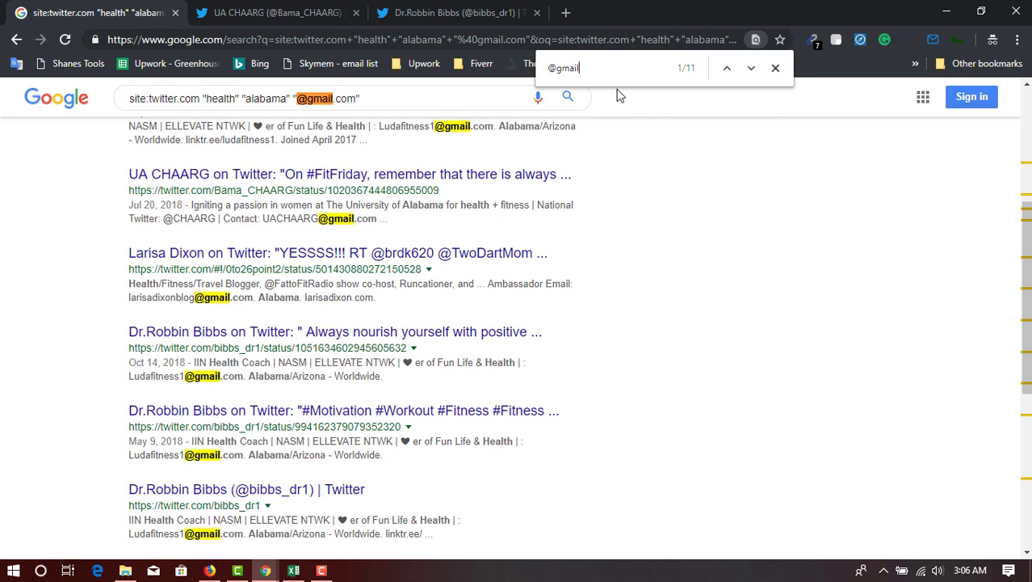
pyautogui.write('.co')
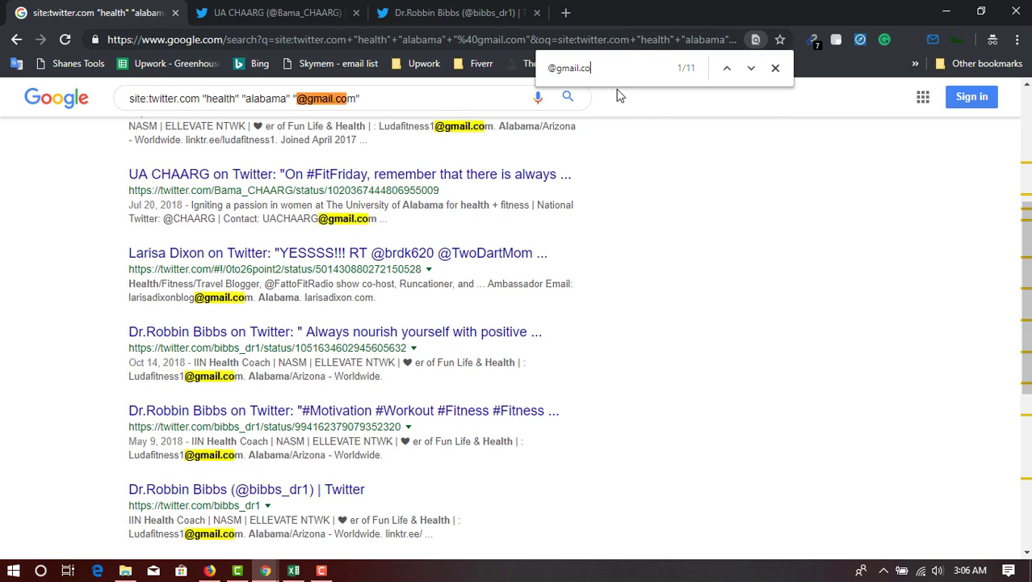
pyautogui.write('n')
pyautogui.press('BackSpace')
pyautogui.write('m')
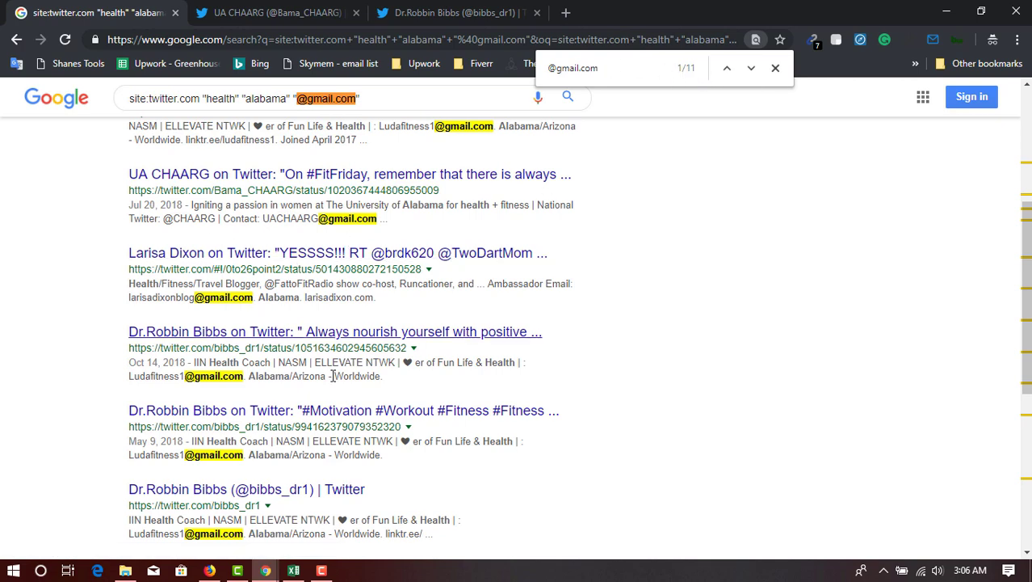
pyautogui.click(269, 574)
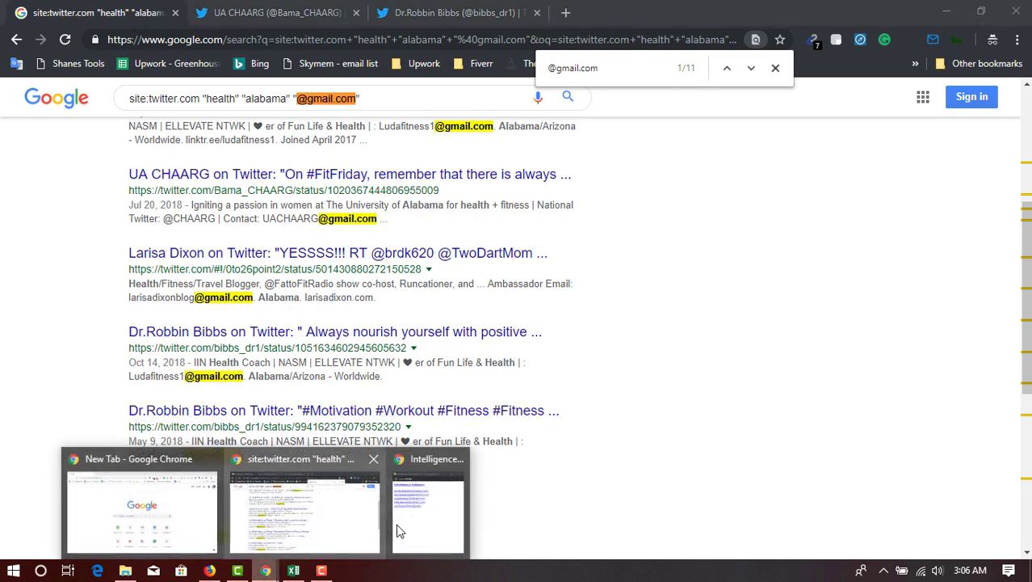
pyautogui.click(396, 529)
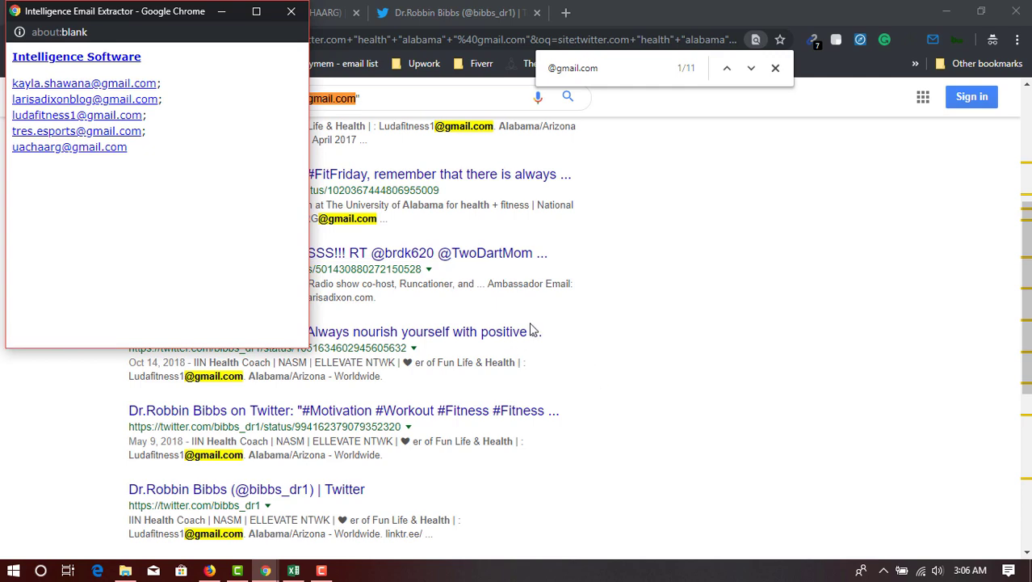
pyautogui.click(708, 315)
pyautogui.scroll(-5, 901, 499)
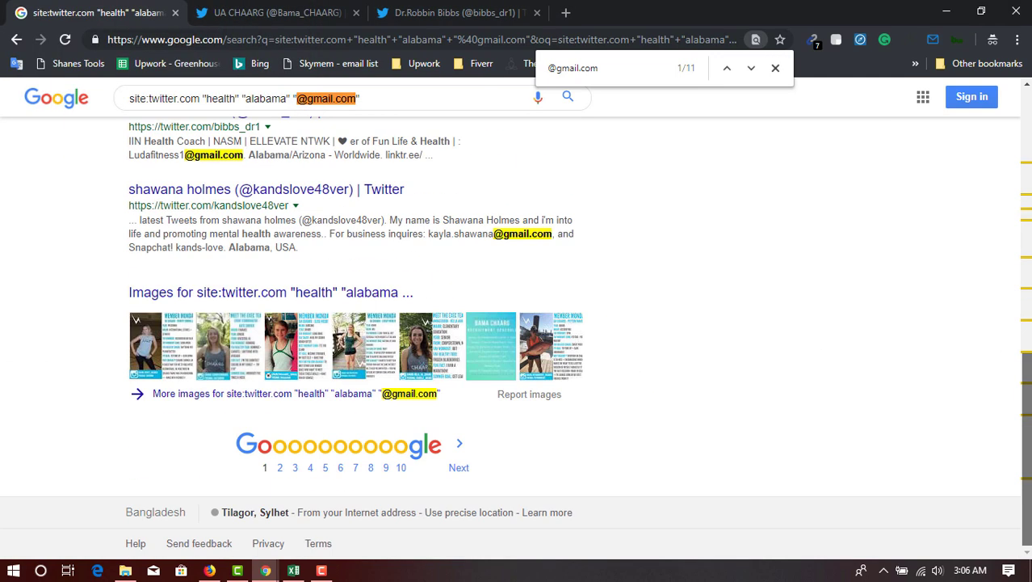
# Extract the Gmail addresses from results pages 2 and 3 with Extract Emails.
pyautogui.click(457, 467)
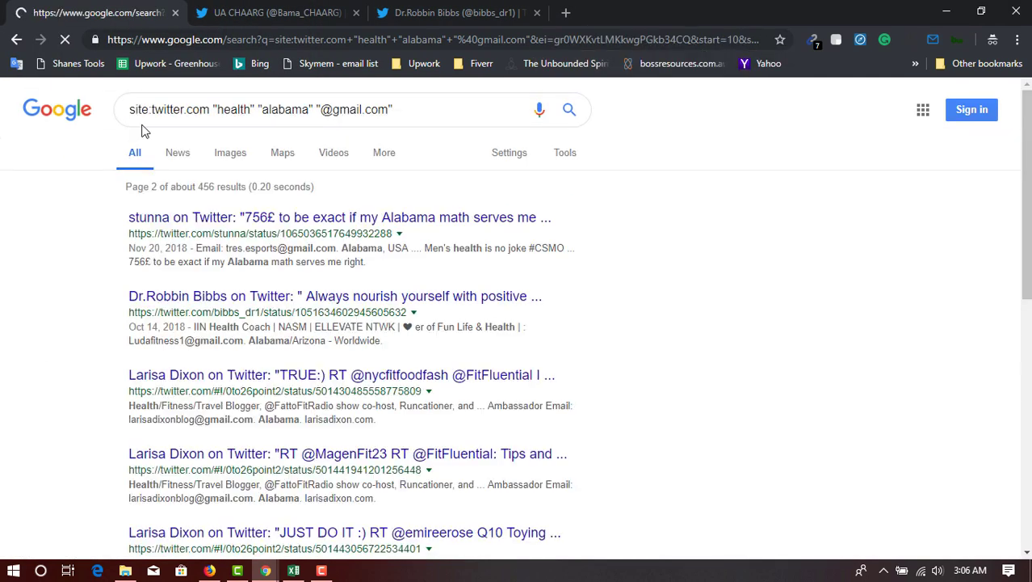
pyautogui.click(72, 67)
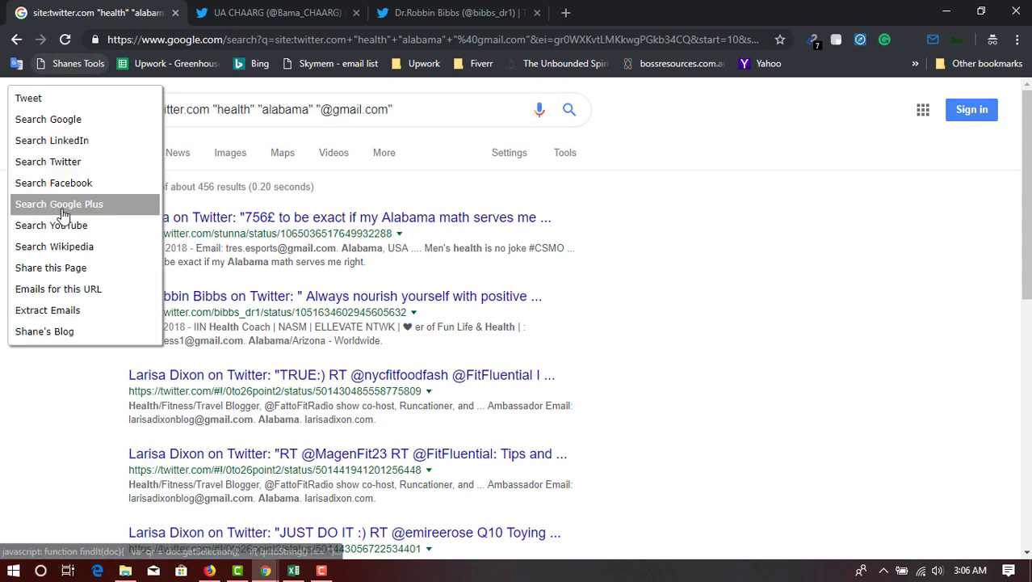
pyautogui.click(65, 312)
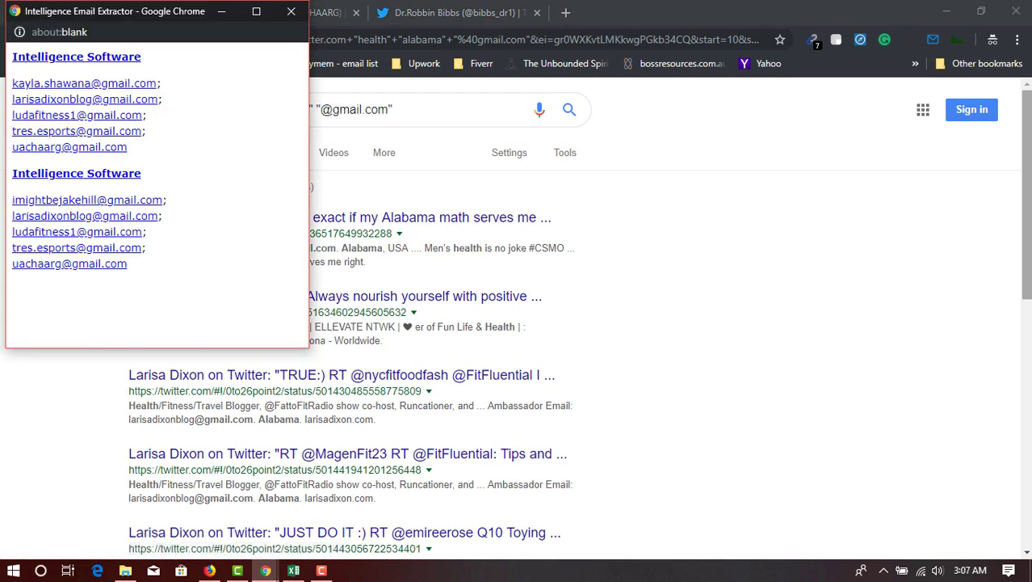
pyautogui.click(972, 377)
pyautogui.scroll(-5, 1010, 332)
pyautogui.scroll(-3, 578, 399)
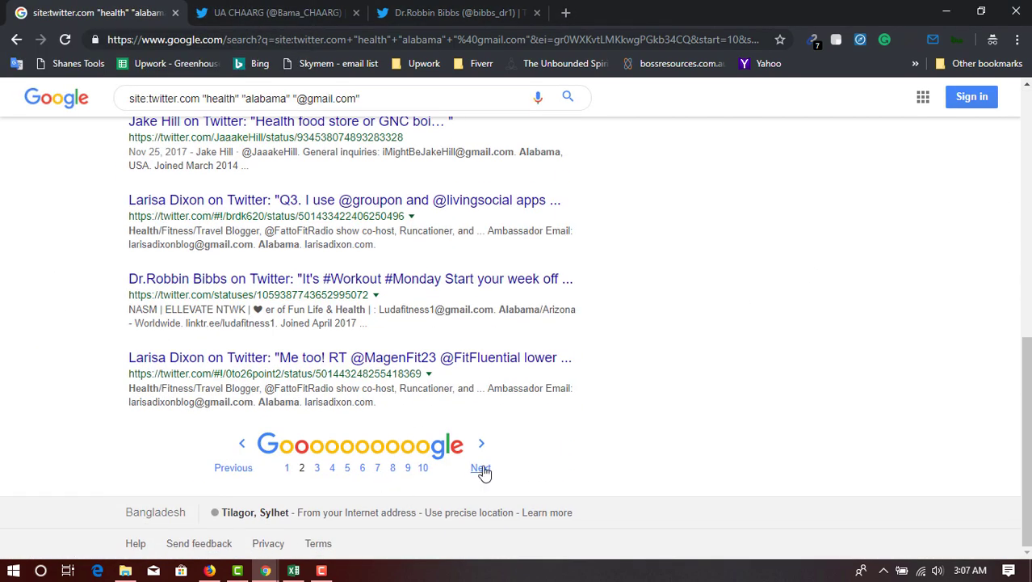
pyautogui.click(482, 469)
pyautogui.click(70, 64)
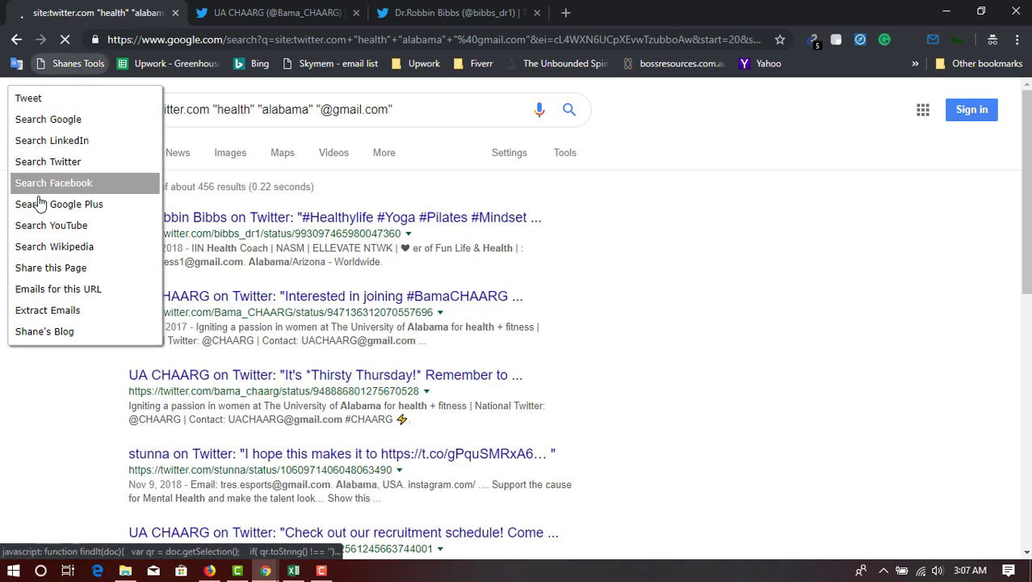
pyautogui.click(49, 309)
pyautogui.click(1025, 229)
pyautogui.scroll(-8, 1026, 228)
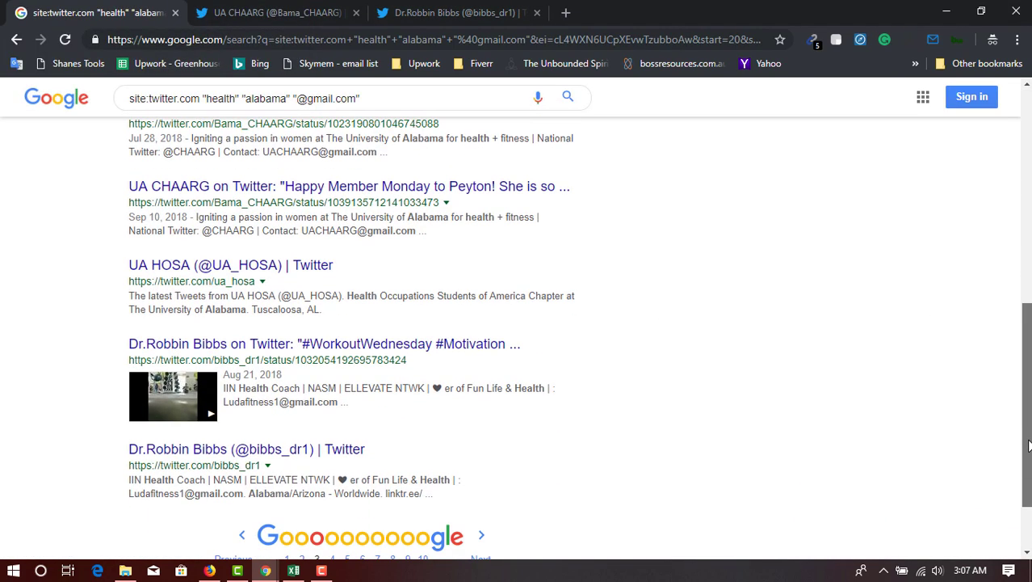
# Extract the addresses from results pages 4 and 5 the same way.
pyautogui.click(488, 469)
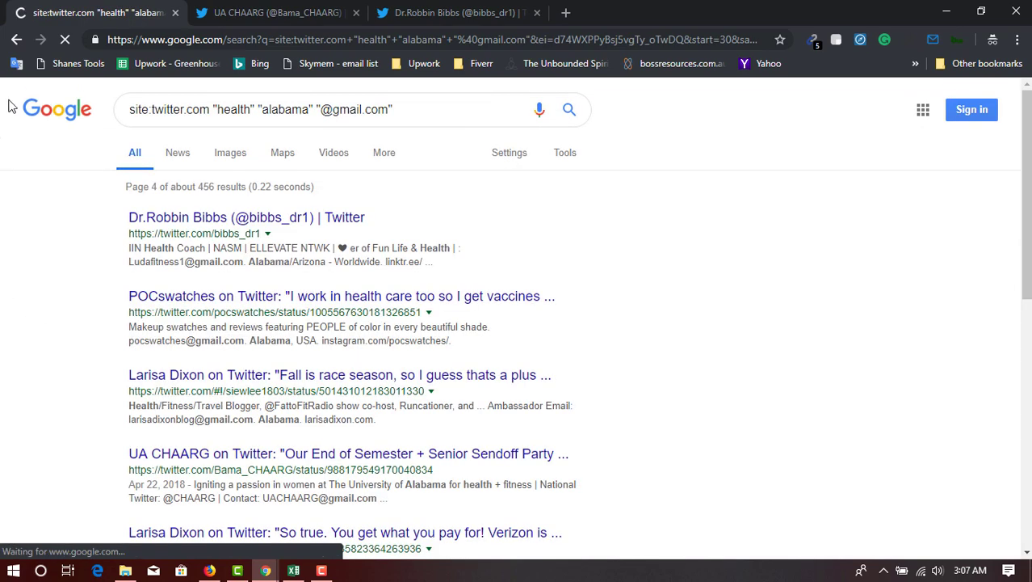
pyautogui.click(71, 65)
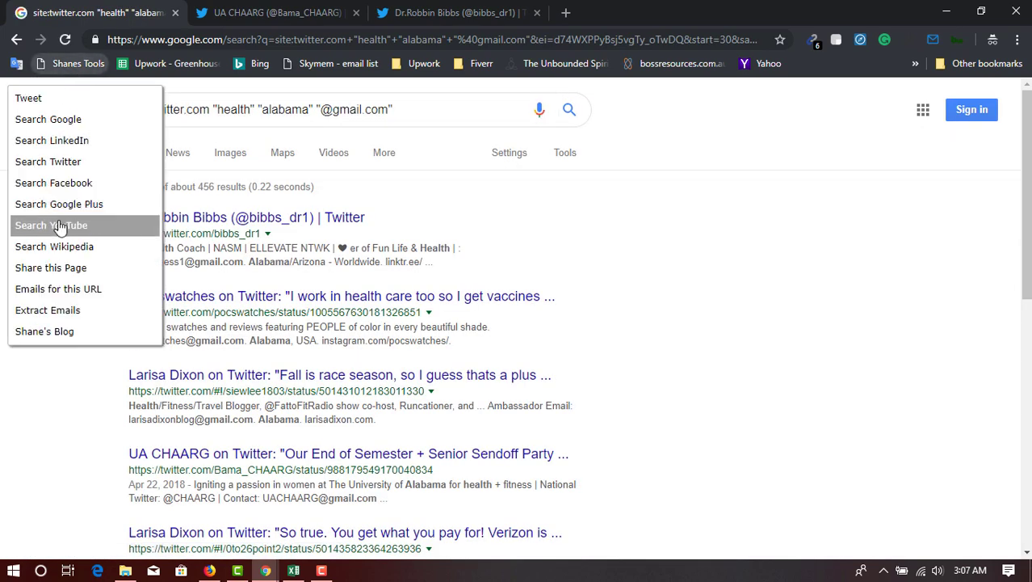
pyautogui.click(49, 309)
pyautogui.click(899, 287)
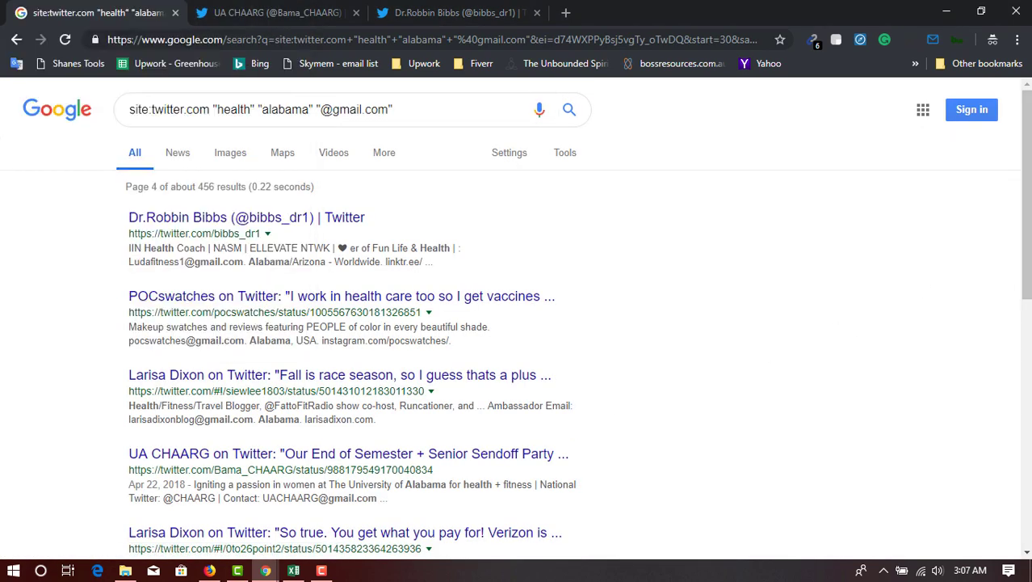
pyautogui.moveTo(1026, 243); pyautogui.dragTo(1027, 505)
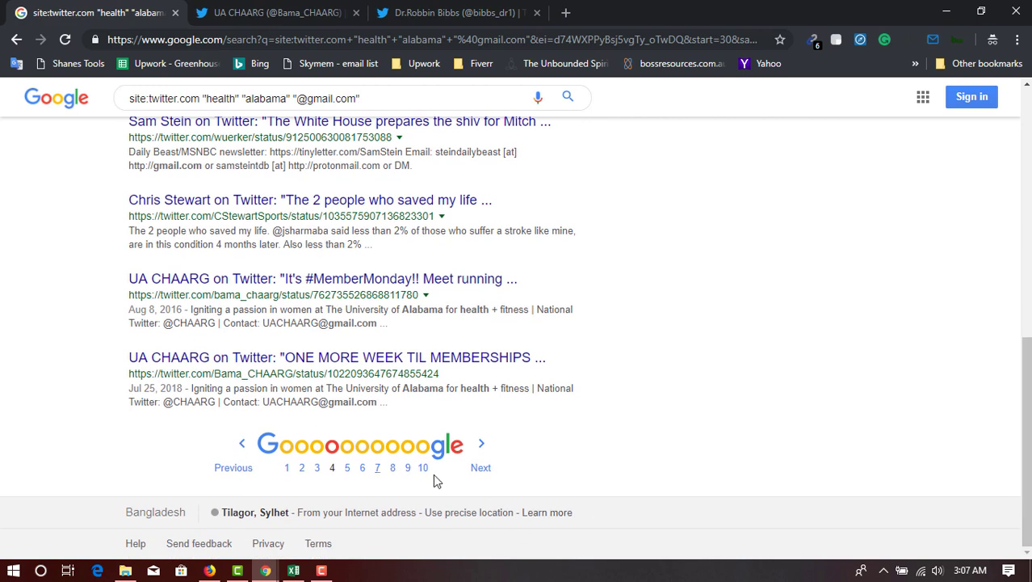
pyautogui.click(475, 467)
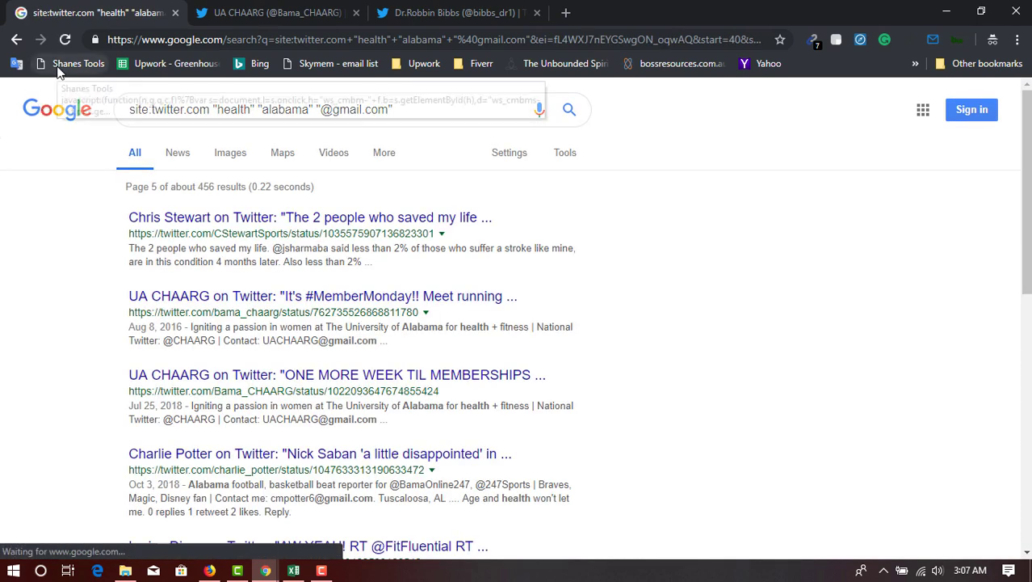
pyautogui.click(58, 72)
pyautogui.click(44, 309)
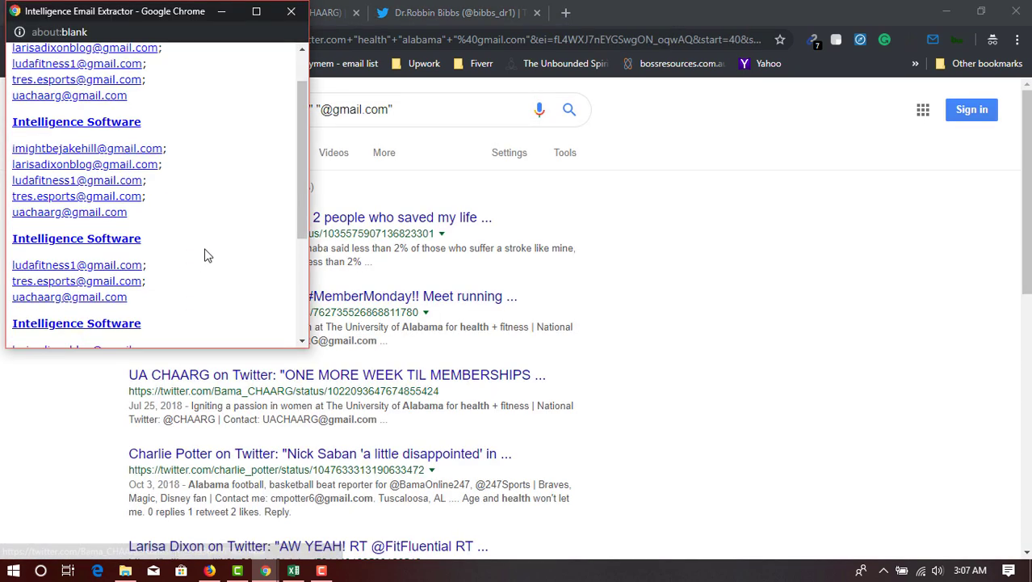
pyautogui.scroll(-3, 706, 398)
pyautogui.click(711, 394)
pyautogui.scroll(-5, 372, 501)
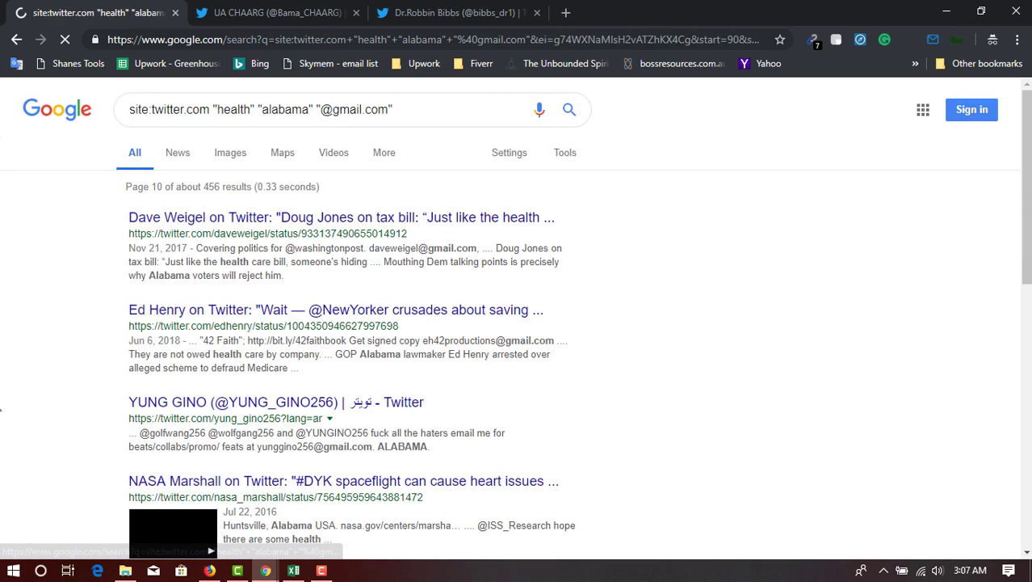
pyautogui.scroll(-6, 11, 347)
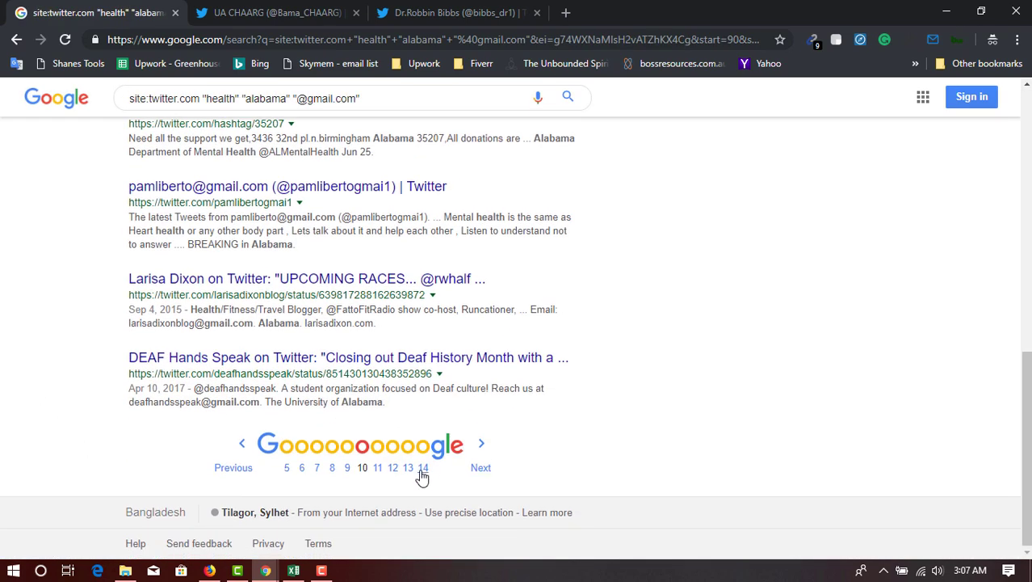
# Extract the addresses from results pages 10, 11 and 12.
pyautogui.click(72, 63)
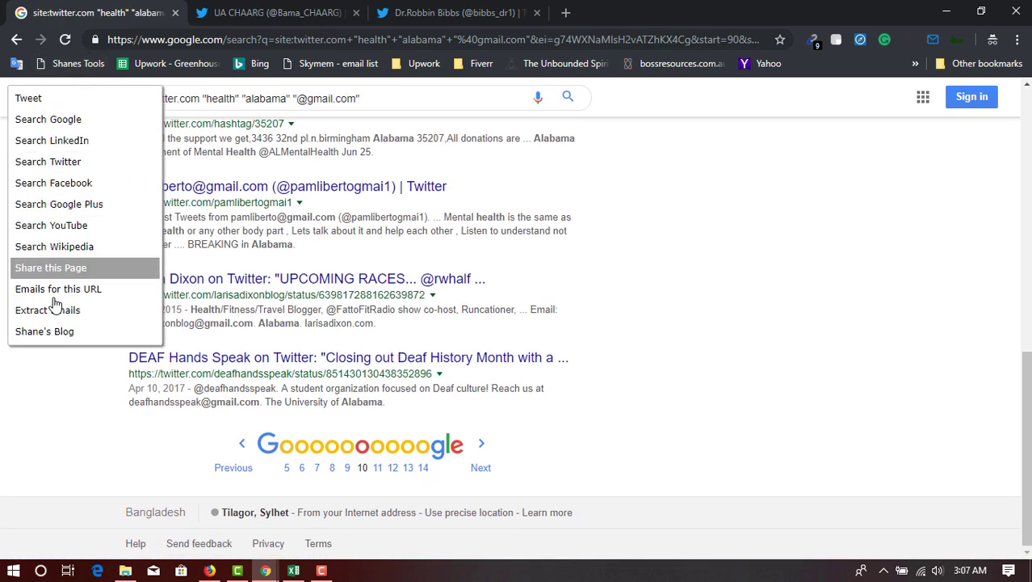
pyautogui.click(54, 305)
pyautogui.click(482, 466)
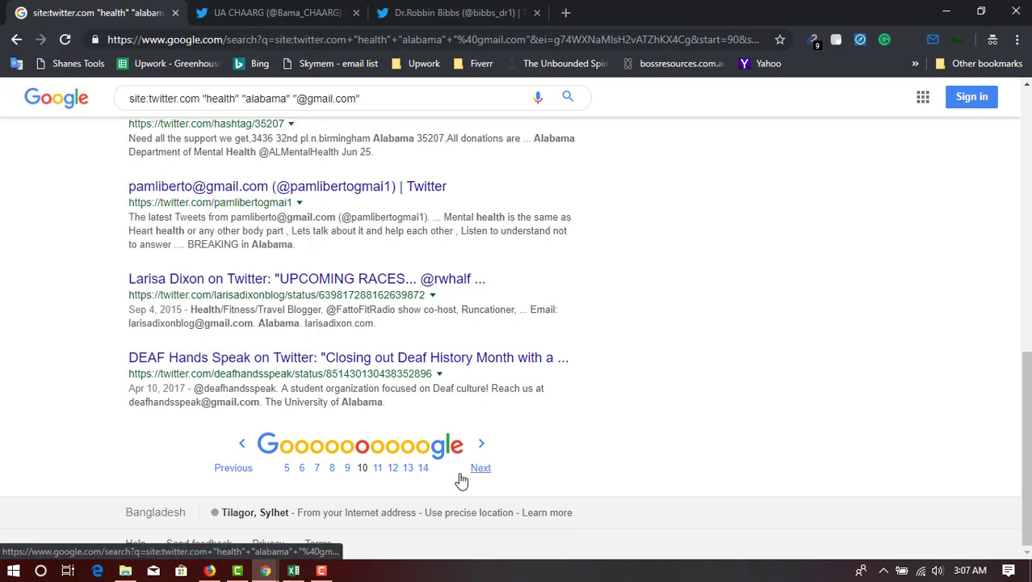
pyautogui.click(81, 64)
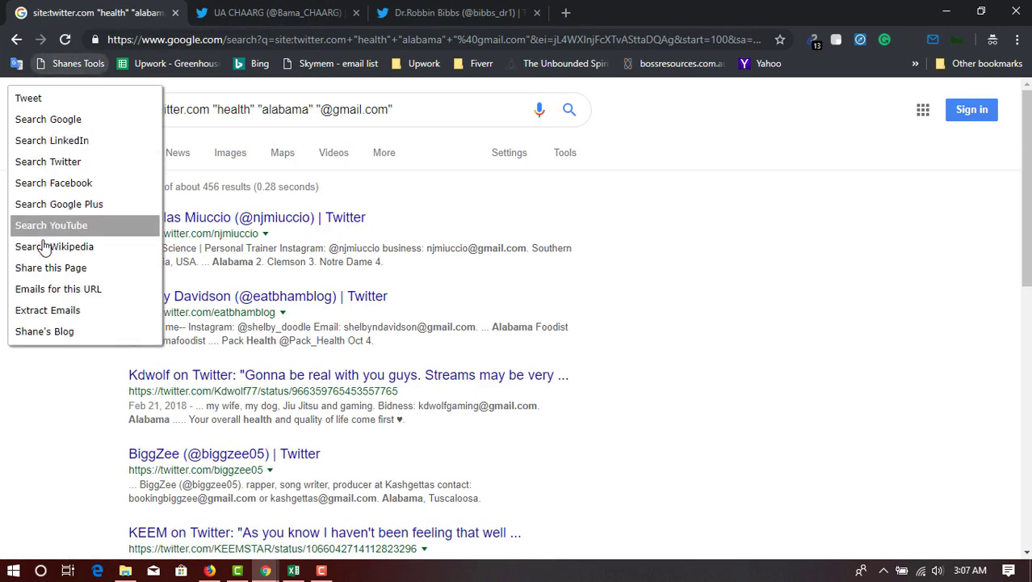
pyautogui.click(64, 309)
pyautogui.click(703, 349)
pyautogui.scroll(-10, 444, 404)
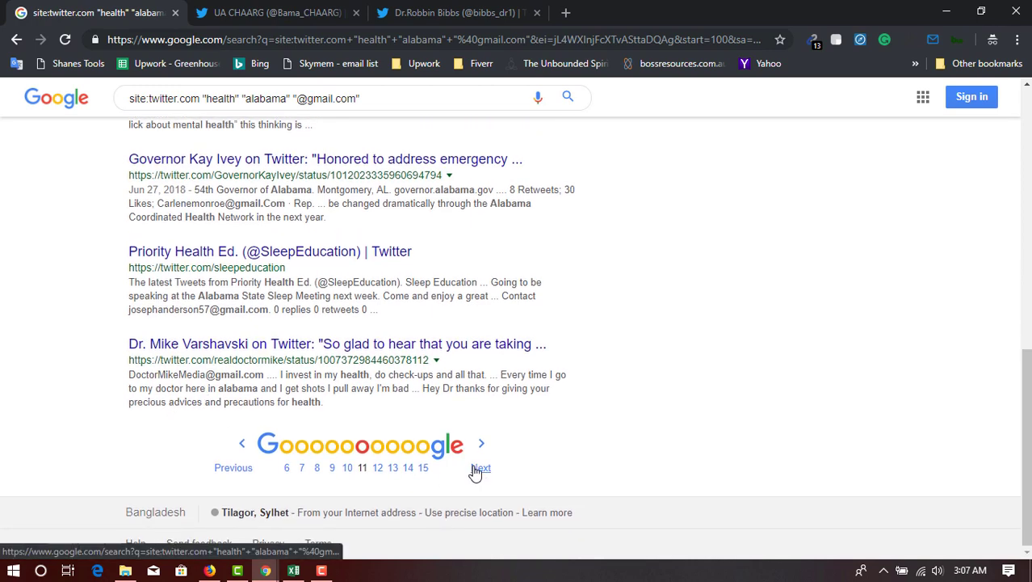
pyautogui.click(476, 469)
pyautogui.click(80, 63)
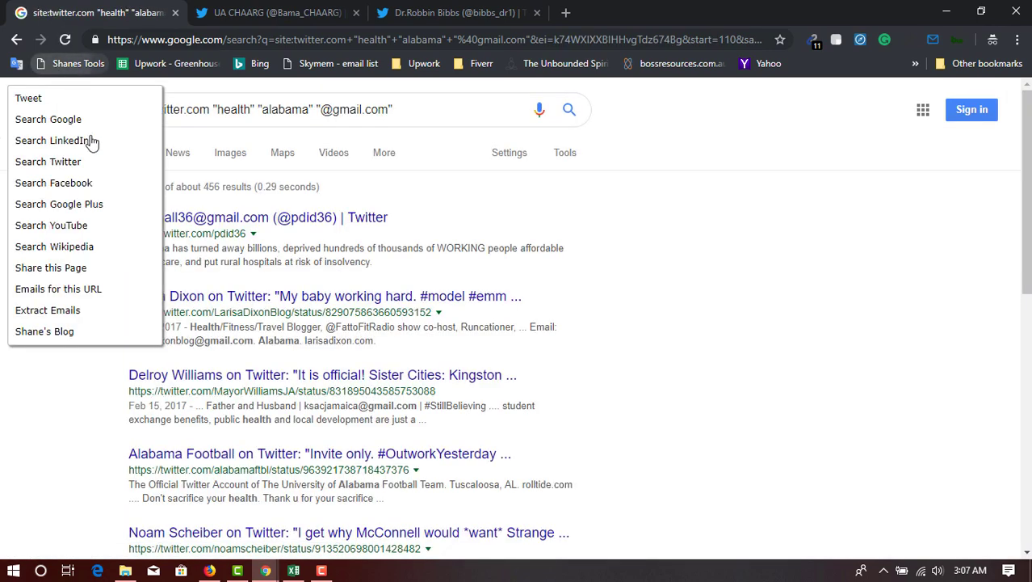
pyautogui.click(48, 310)
pyautogui.click(725, 383)
pyautogui.scroll(-10, 724, 383)
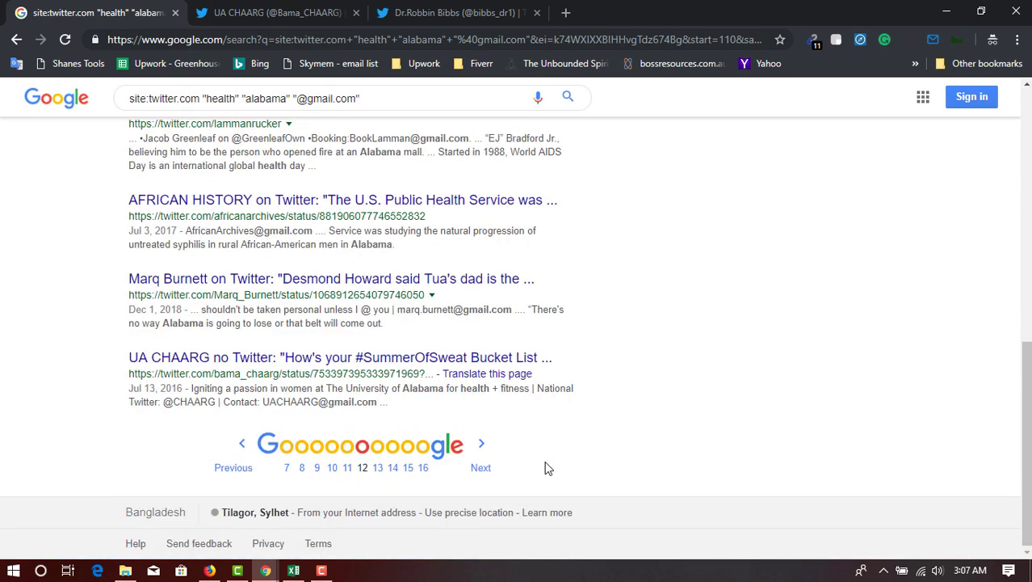
# Move to results page 13 and extract its email addresses into the popup.
pyautogui.click(487, 477)
pyautogui.click(78, 63)
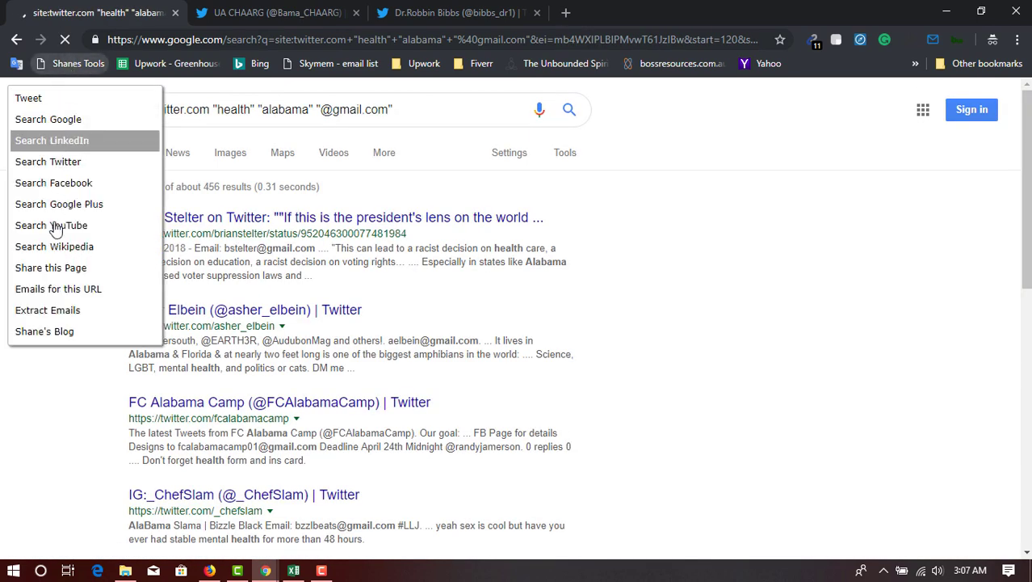
pyautogui.click(48, 309)
pyautogui.scroll(-10, 201, 219)
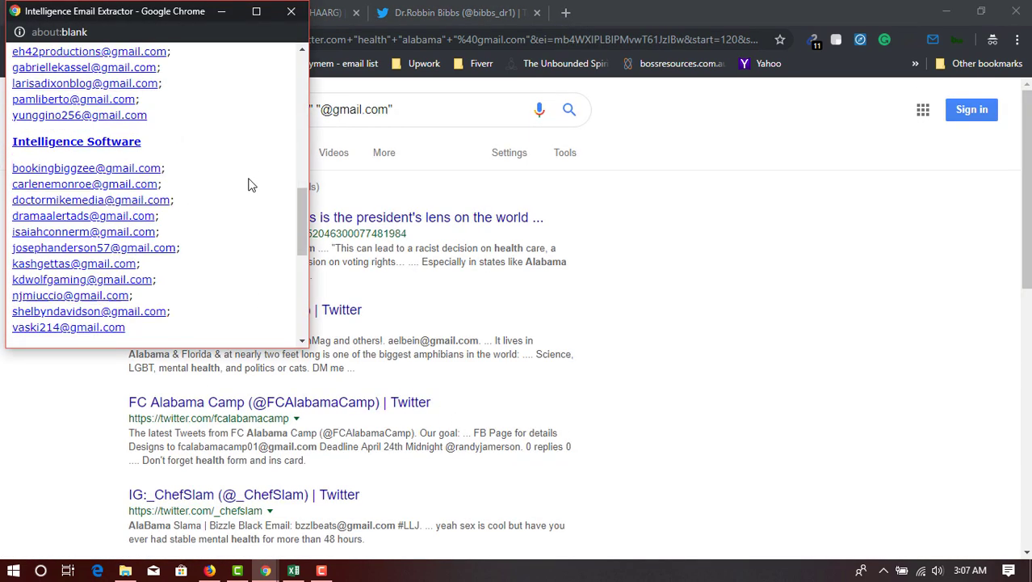
# Select the entire email list in the extractor popup and copy it.
pyautogui.moveTo(214, 339); pyautogui.dragTo(162, 42)
pyautogui.click(215, 242)
pyautogui.scroll(15, 214, 247)
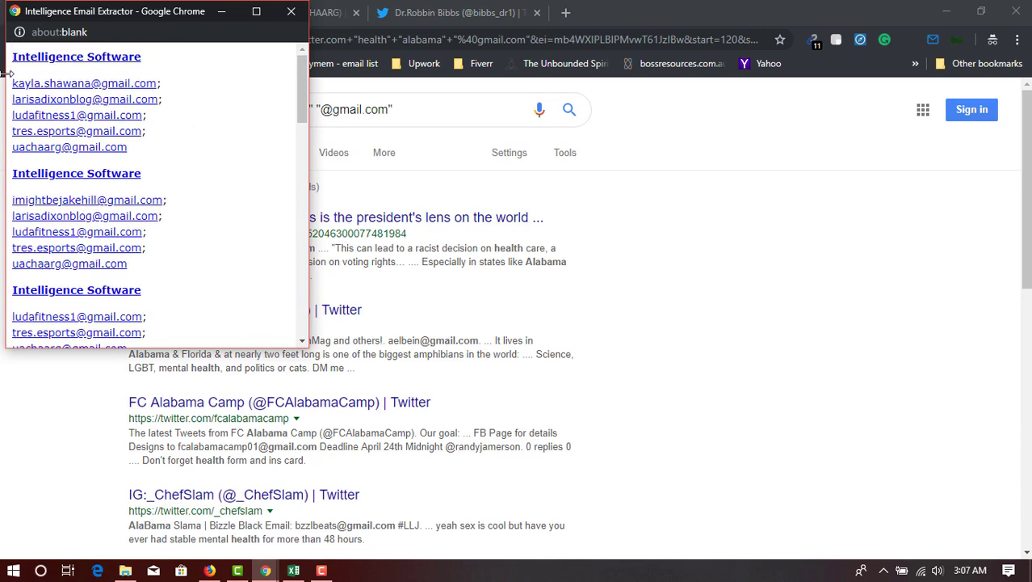
pyautogui.moveTo(10, 63); pyautogui.dragTo(160, 349)
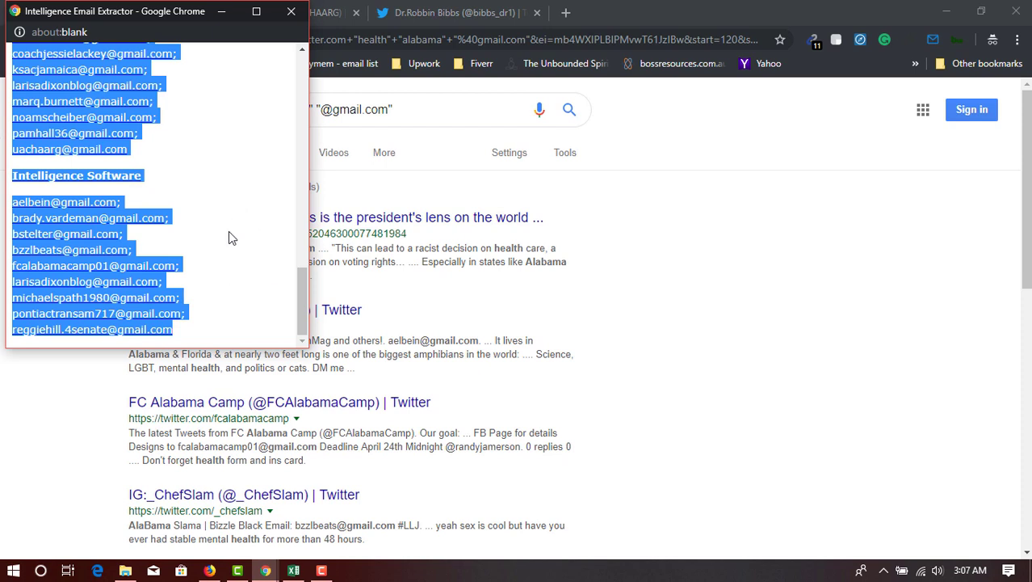
pyautogui.rightClick(218, 162)
pyautogui.click(242, 165)
# In Excel, add a new Sheet2 and paste the copied email list into A1.
pyautogui.click(294, 570)
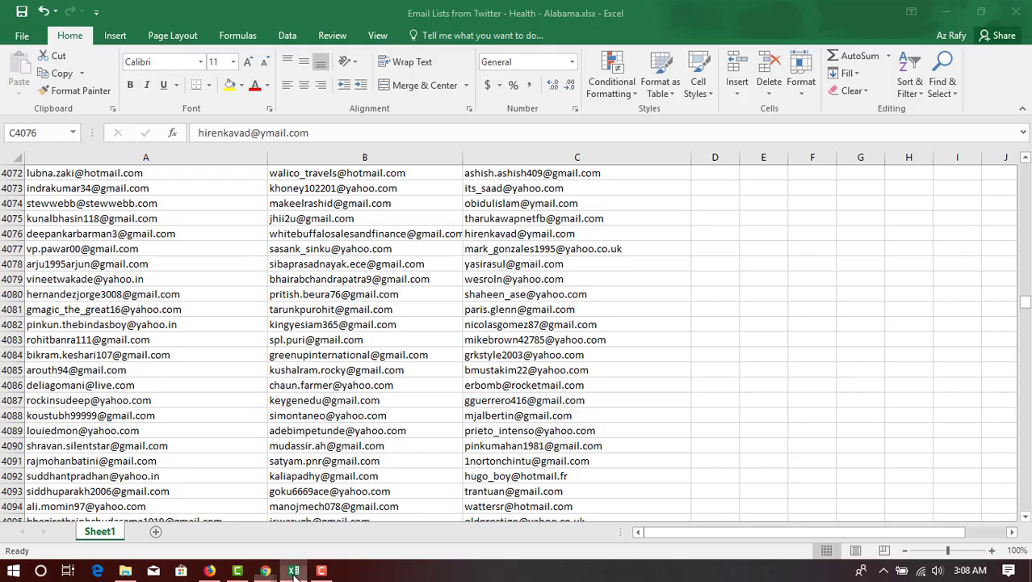
pyautogui.click(156, 531)
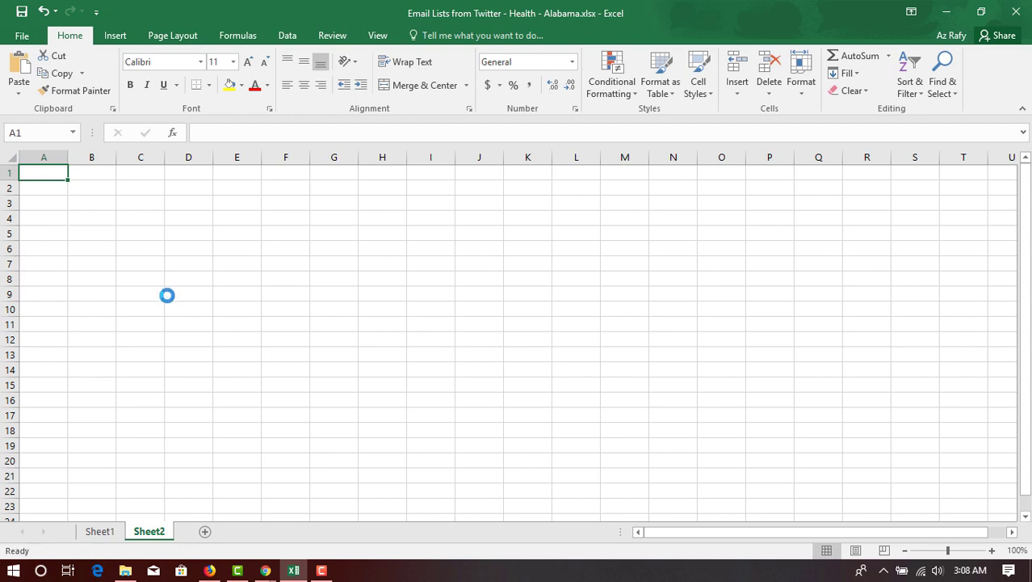
pyautogui.hotkey('ctrl', 'v')
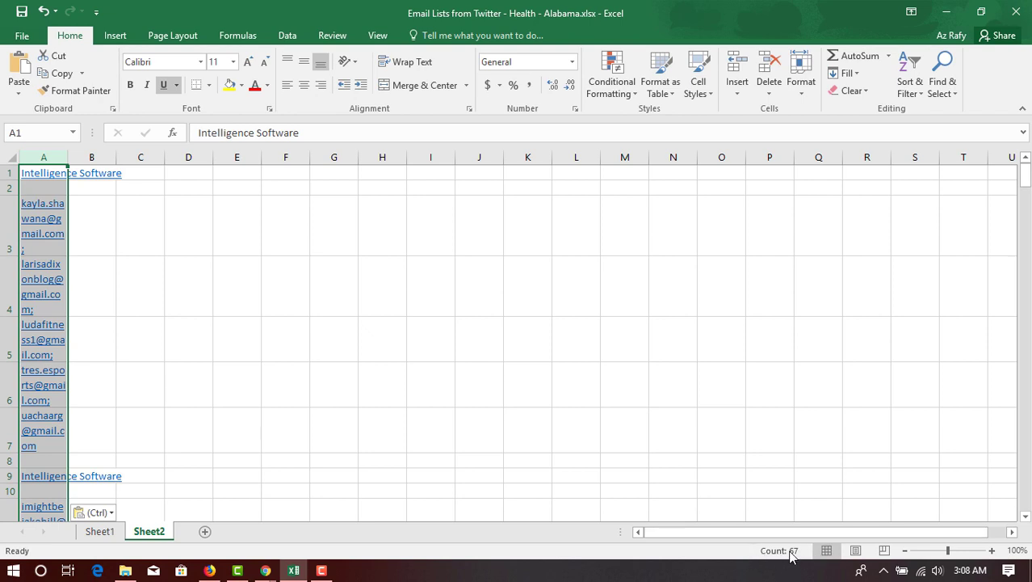
# Turn Wrap Text on column A on, then back off.
pyautogui.click(89, 206)
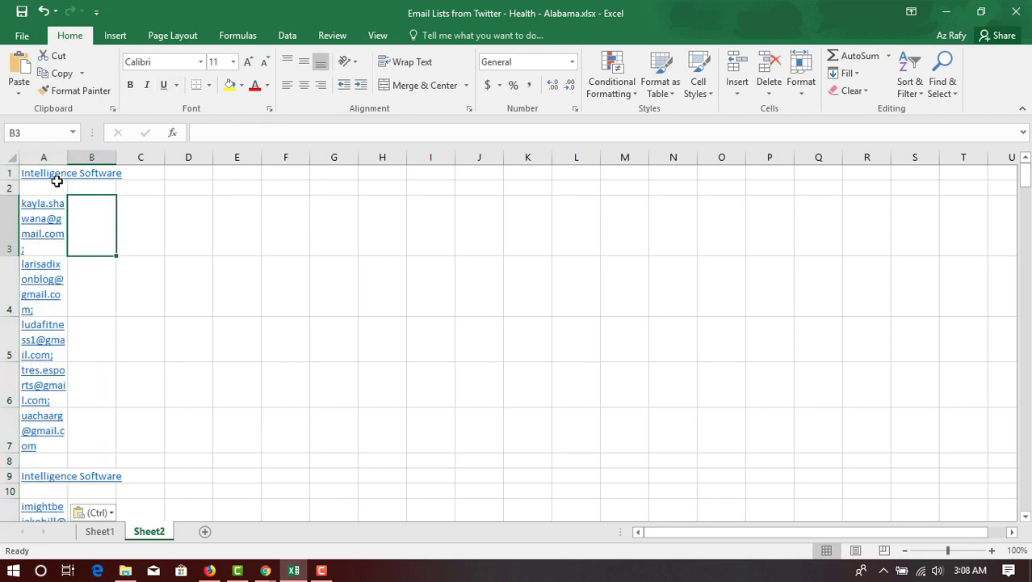
pyautogui.click(46, 158)
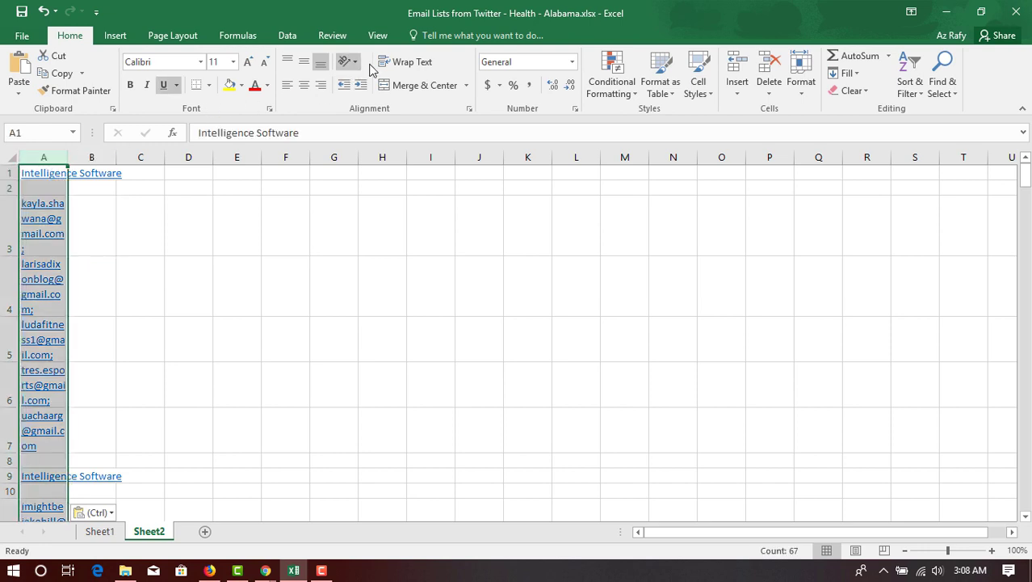
pyautogui.click(408, 62)
pyautogui.click(408, 62)
pyautogui.click(237, 263)
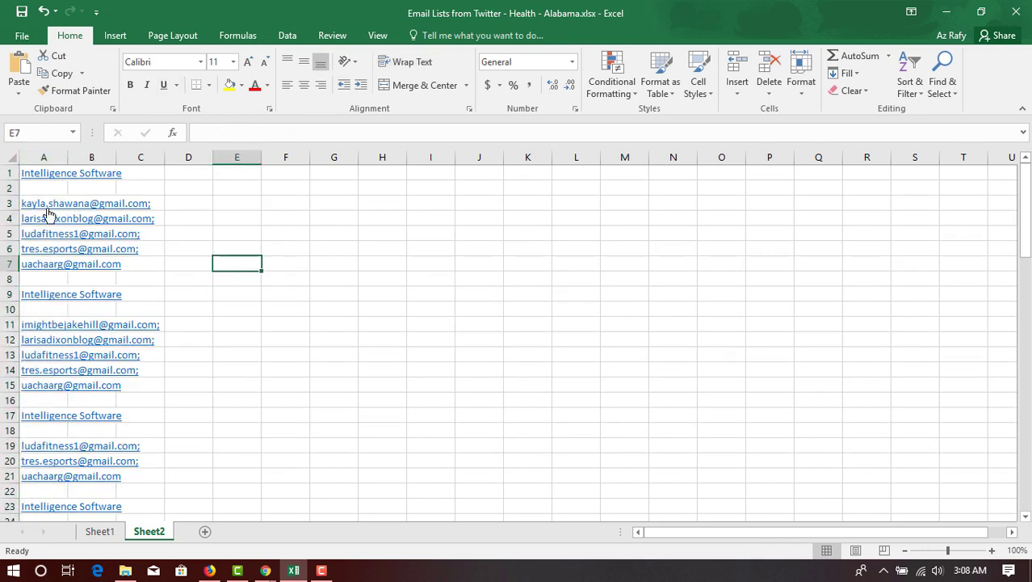
# Scroll down the pasted list, pointing out each Intelligence Software header, then select column A.
pyautogui.scroll(-1, 145, 323)
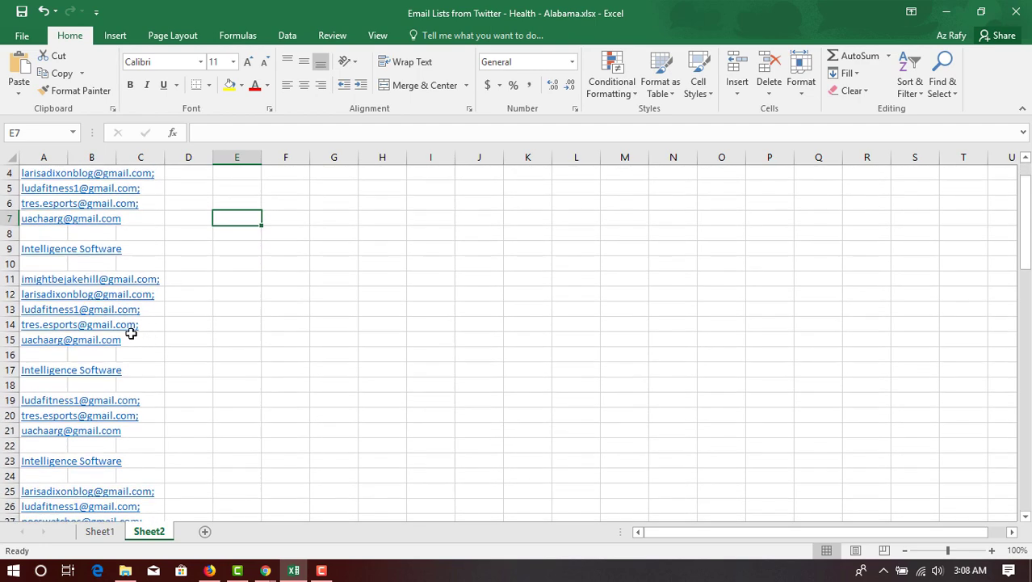
pyautogui.click(116, 373)
pyautogui.scroll(-4, 224, 338)
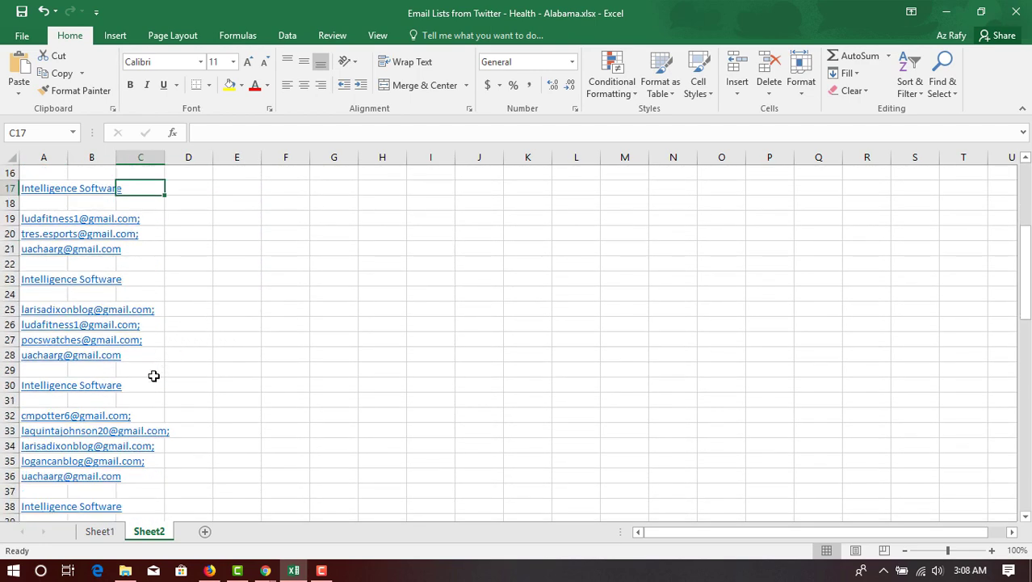
pyautogui.click(148, 281)
pyautogui.click(134, 385)
pyautogui.scroll(-3, 138, 392)
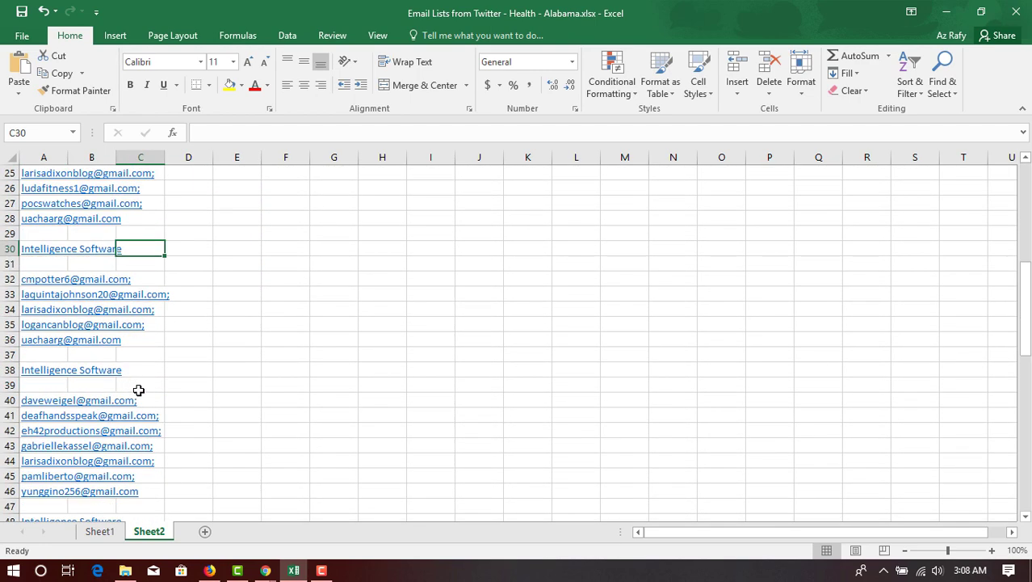
pyautogui.click(141, 369)
pyautogui.scroll(-4, 143, 377)
pyautogui.click(141, 343)
pyautogui.scroll(-4, 138, 345)
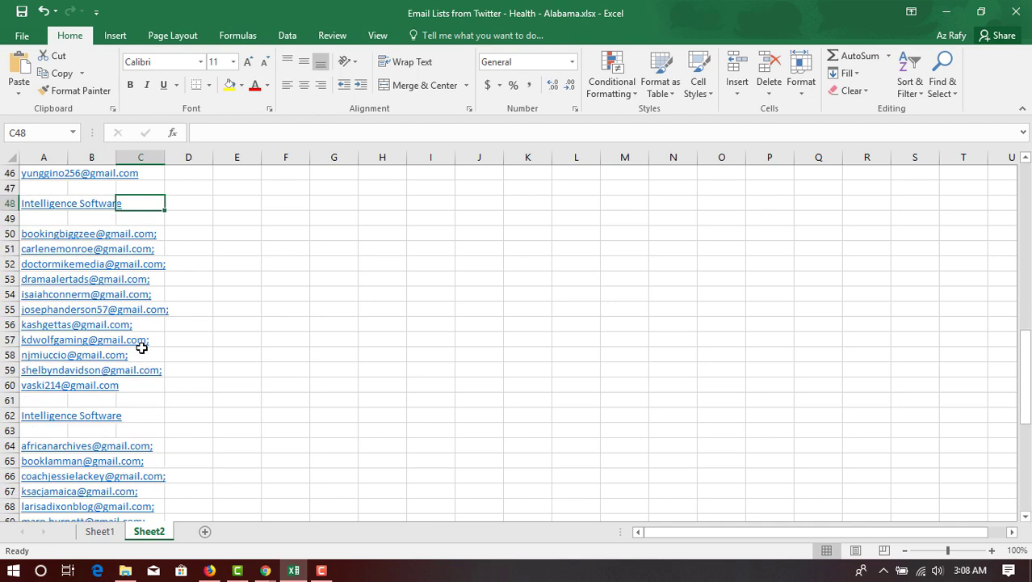
pyautogui.click(134, 374)
pyautogui.scroll(-5, 138, 368)
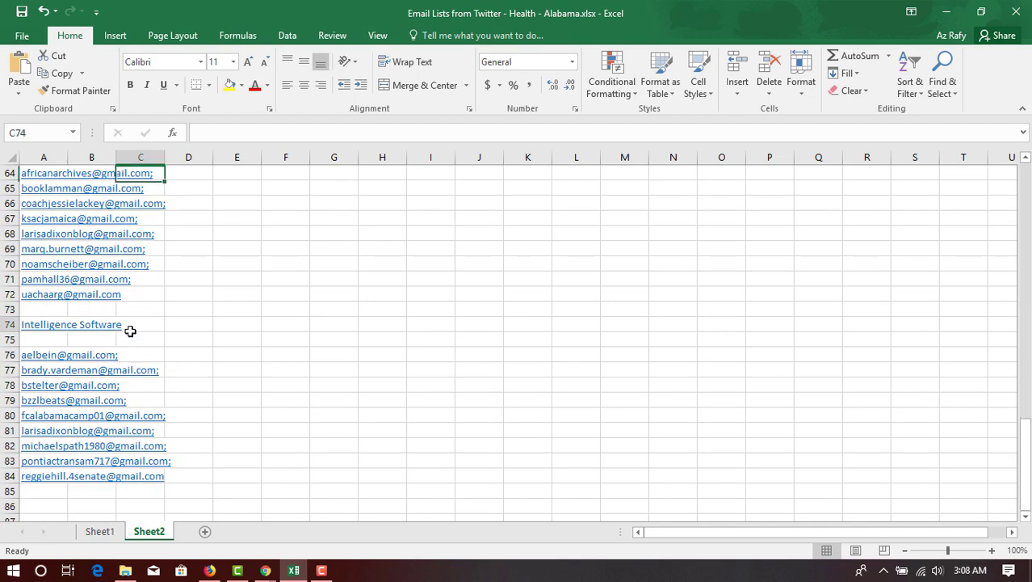
pyautogui.click(129, 327)
pyautogui.scroll(-4, 138, 360)
pyautogui.scroll(7, 138, 384)
pyautogui.scroll(18, 76, 299)
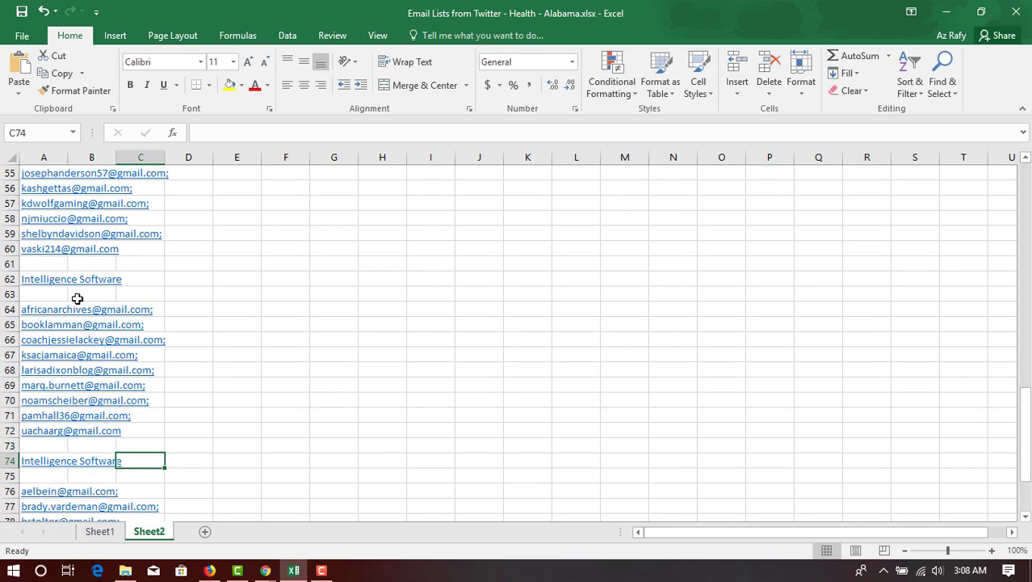
pyautogui.click(44, 156)
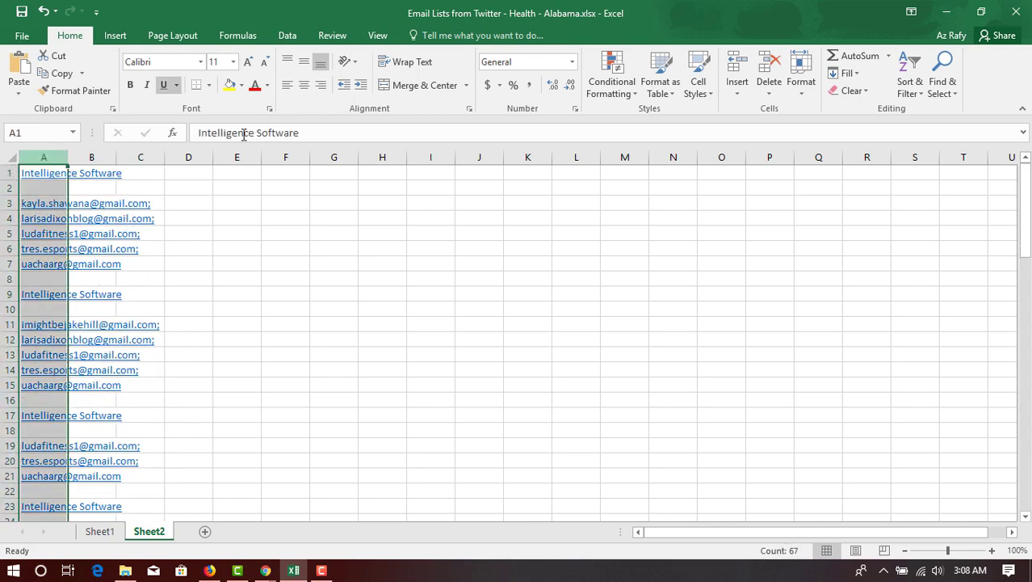
# Remove duplicates from column A, dropping 40 repeated entries.
pyautogui.click(285, 35)
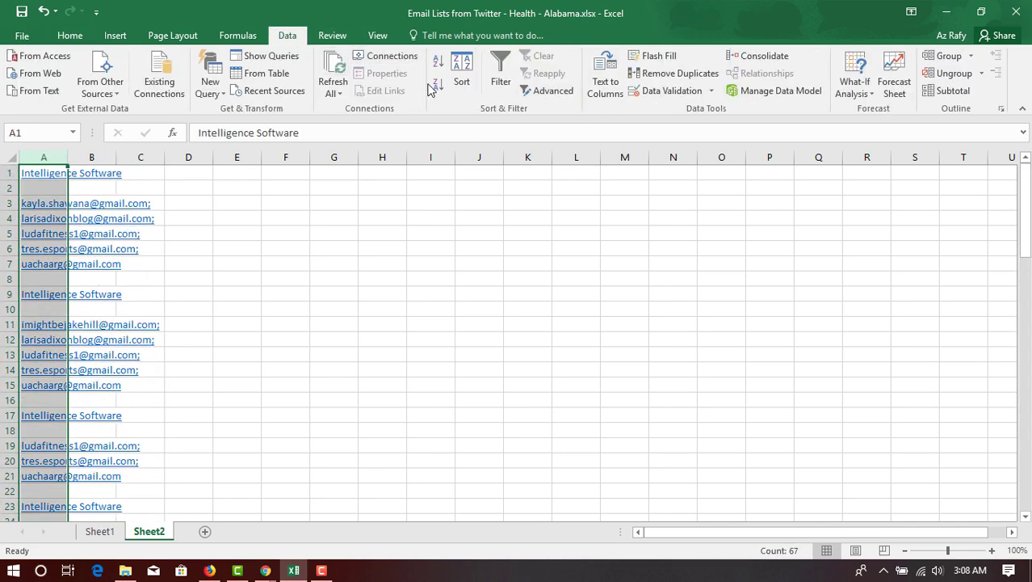
pyautogui.click(555, 96)
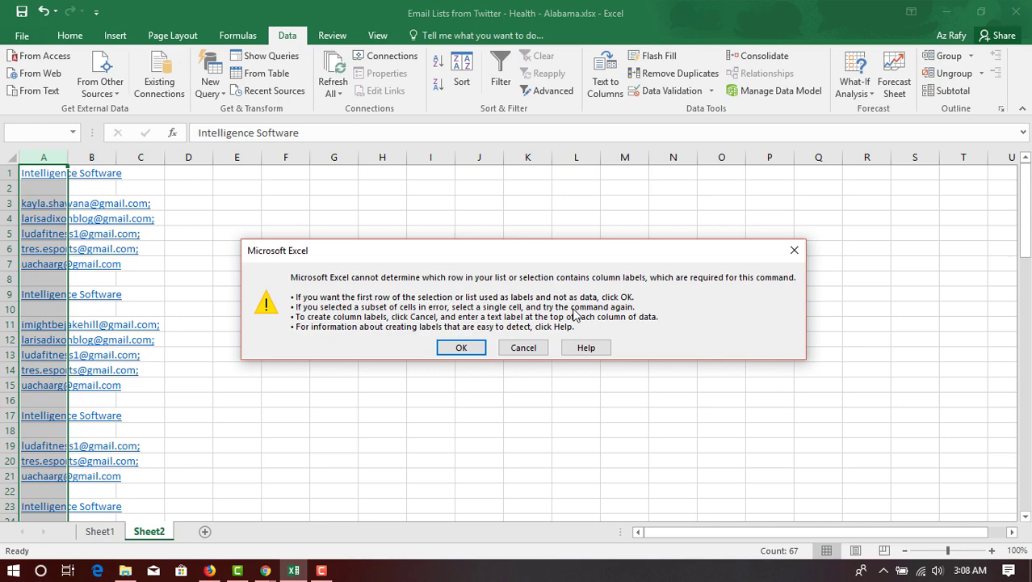
pyautogui.click(523, 347)
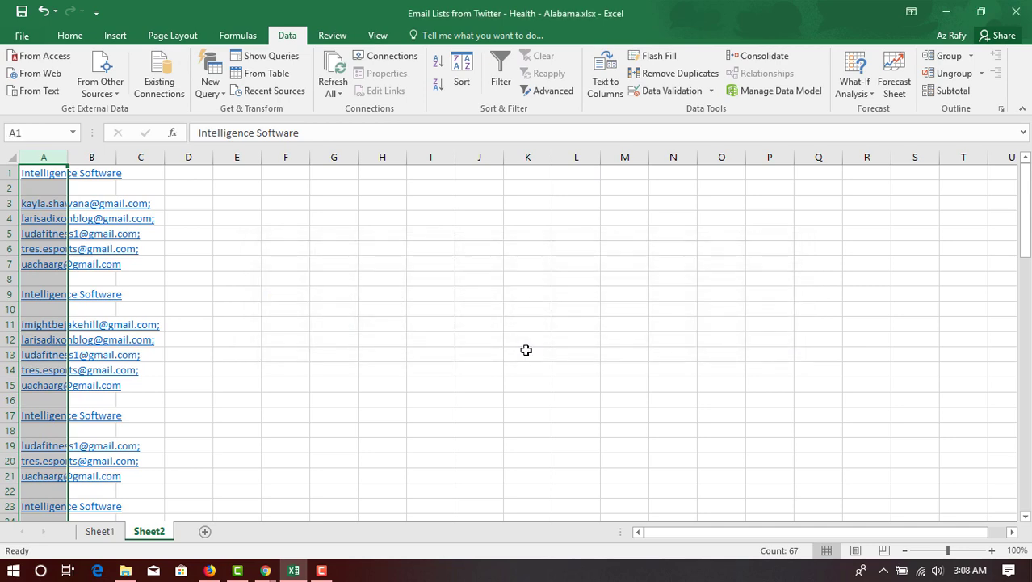
pyautogui.click(696, 73)
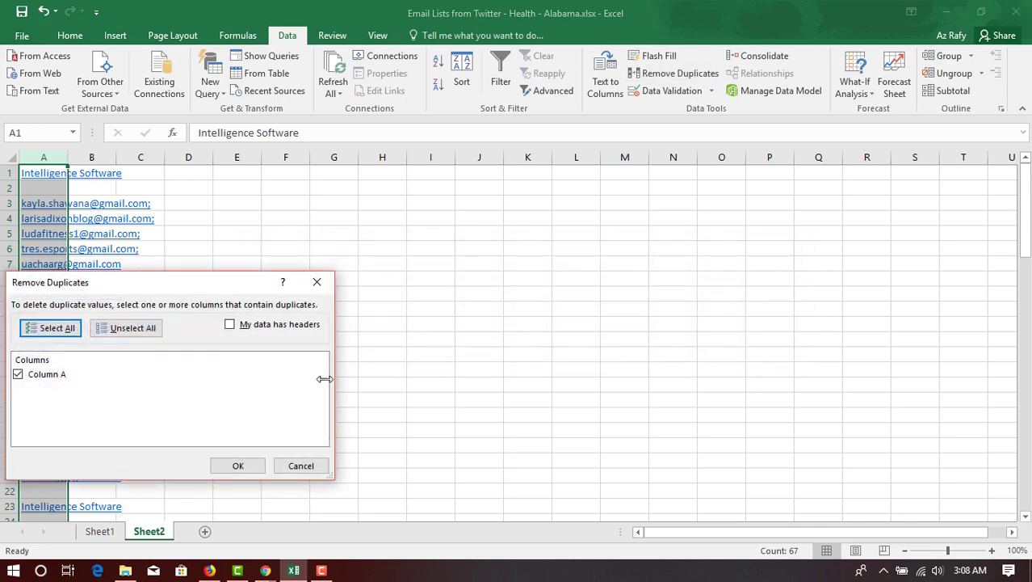
pyautogui.click(238, 466)
pyautogui.click(526, 335)
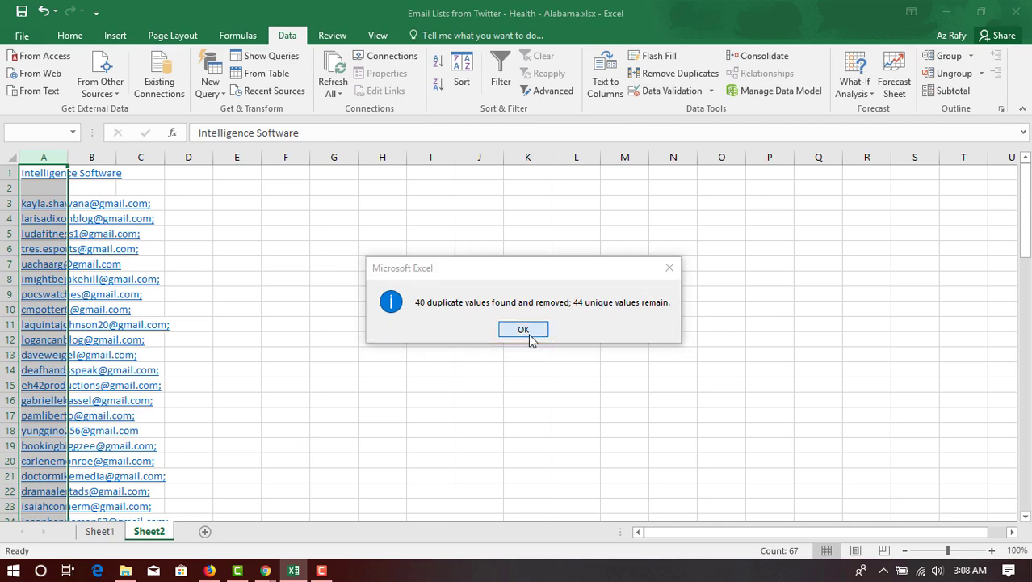
pyautogui.click(285, 355)
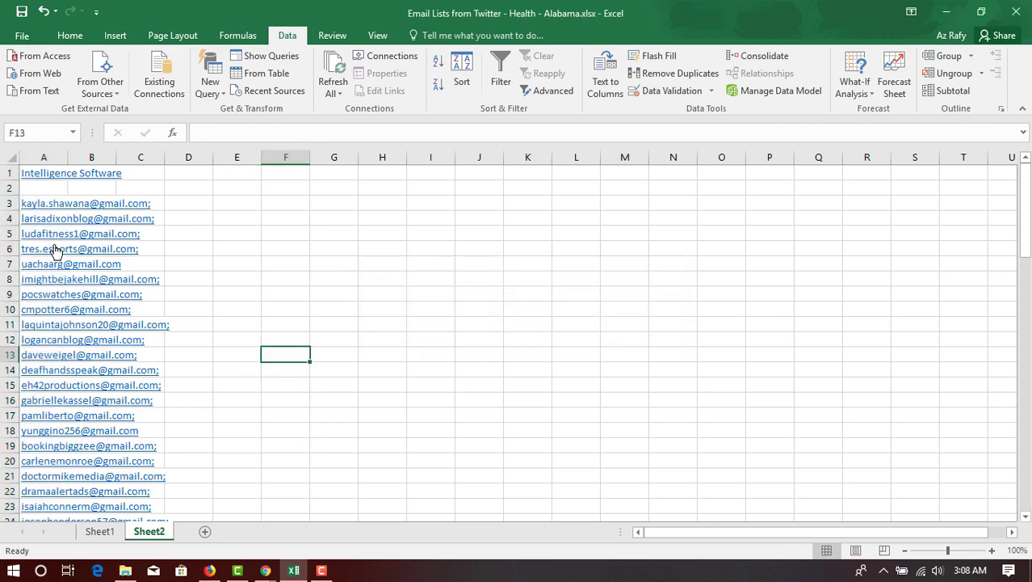
# Delete the Intelligence Software header in row 1 and check the remaining unique addresses.
pyautogui.rightClick(7, 172)
pyautogui.click(55, 296)
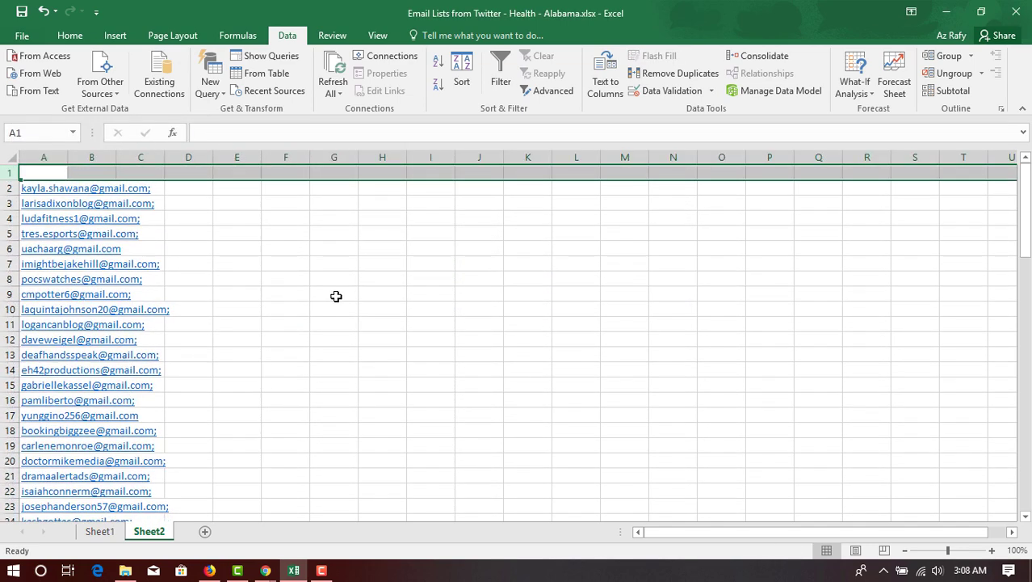
pyautogui.click(379, 294)
pyautogui.click(43, 157)
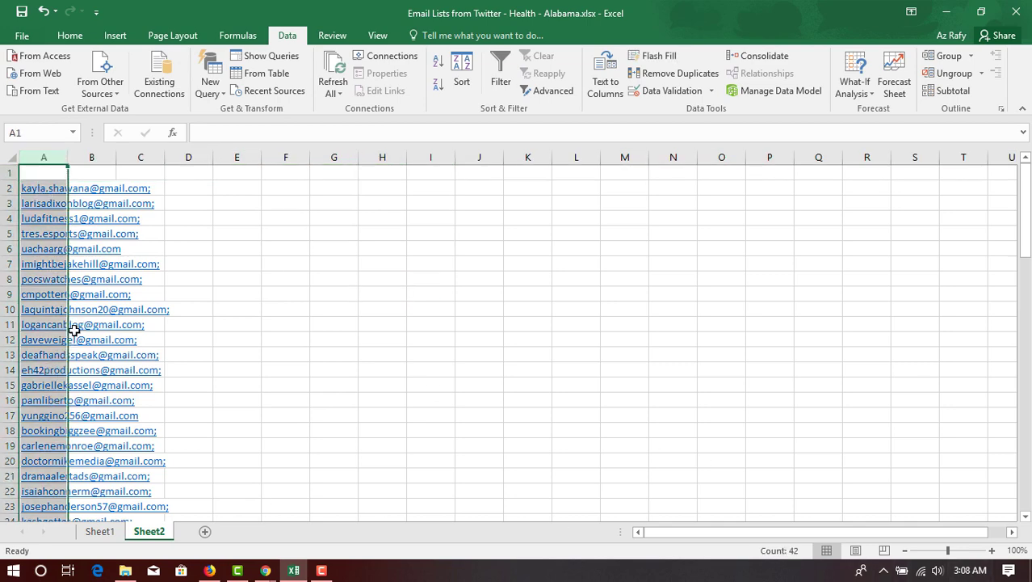
pyautogui.scroll(-10, 73, 330)
pyautogui.click(86, 381)
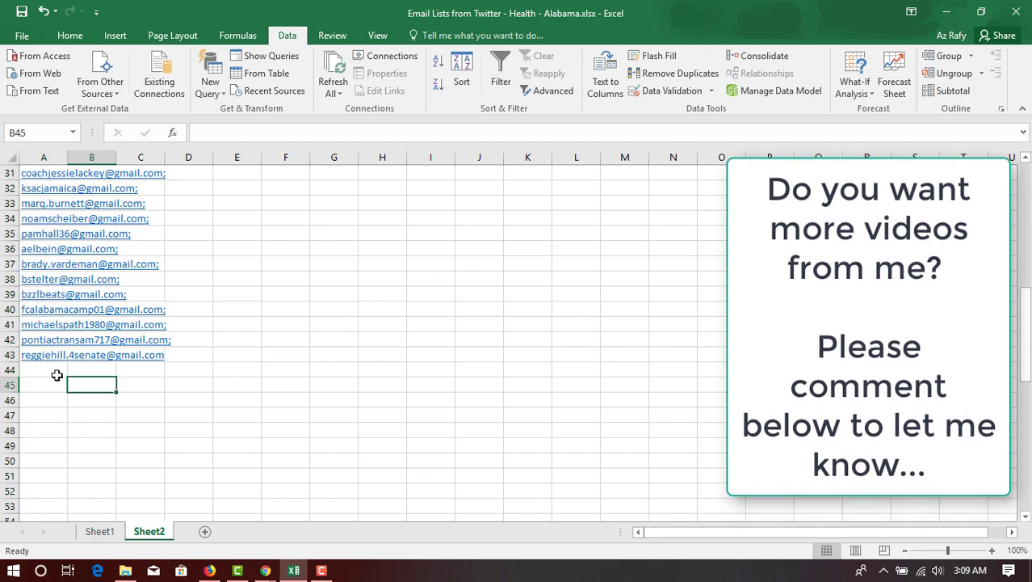
pyautogui.click(56, 374)
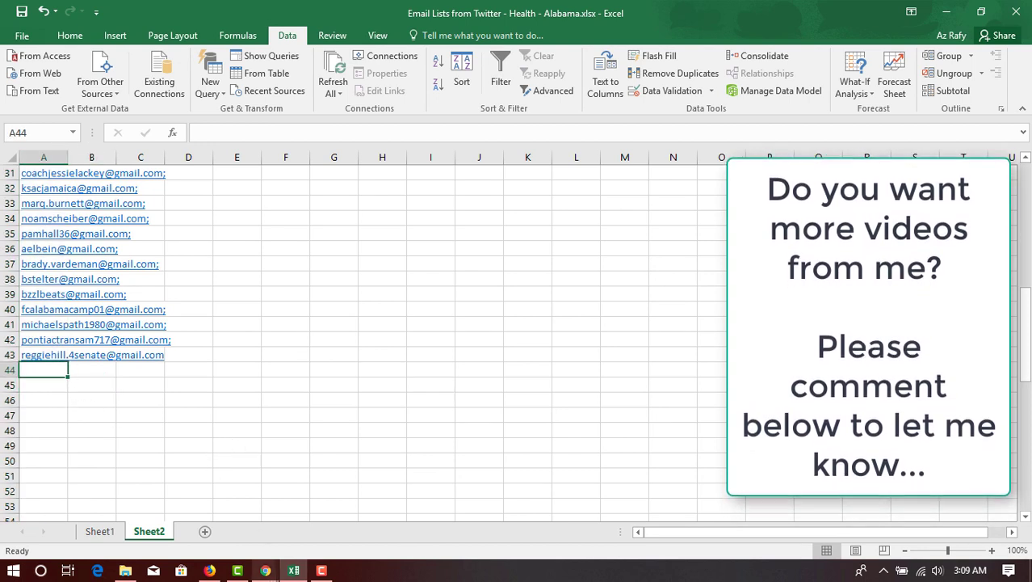
# Back in Chrome, change gmail to yahoo in the Twitter health alabama query and search.
pyautogui.moveTo(265, 570)
pyautogui.click(347, 541)
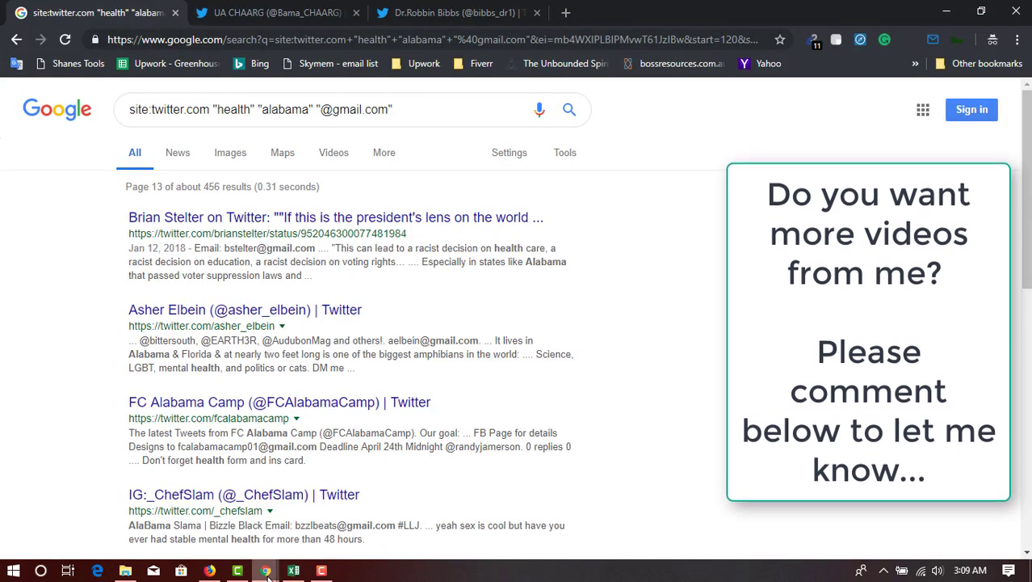
pyautogui.scroll(-10, 155, 428)
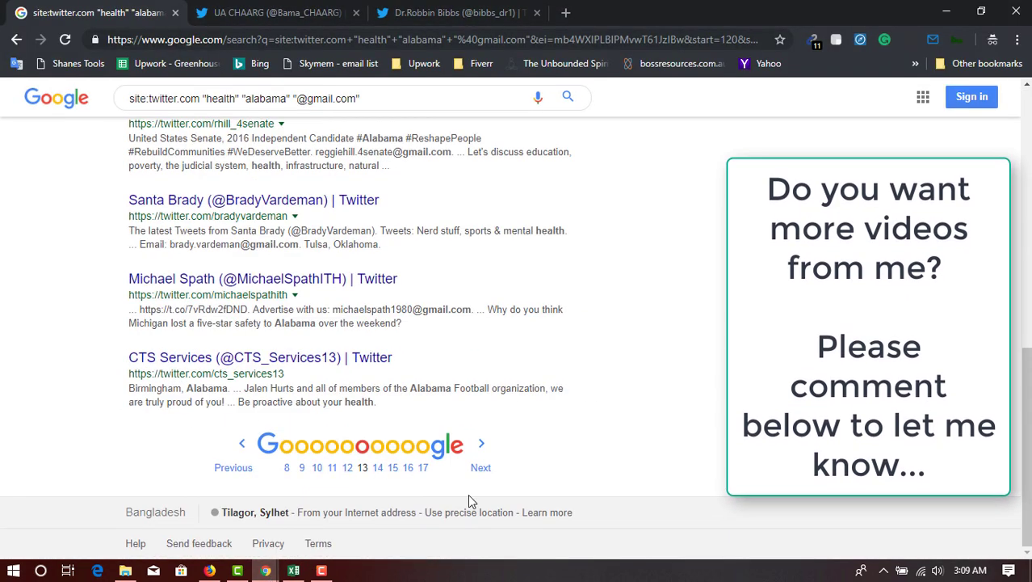
pyautogui.scroll(10, 119, 430)
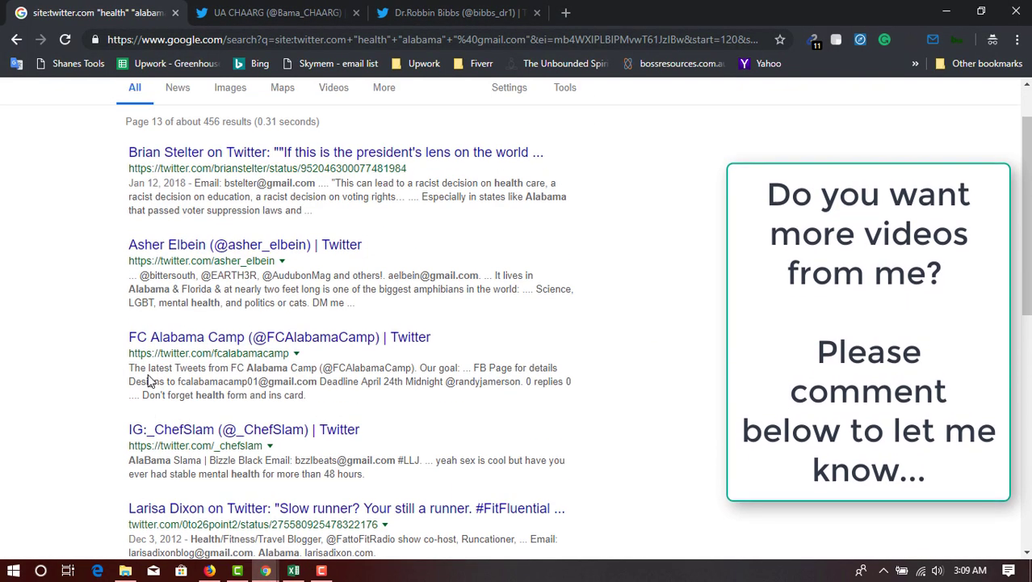
pyautogui.scroll(-10, 63, 366)
pyautogui.scroll(10, 63, 366)
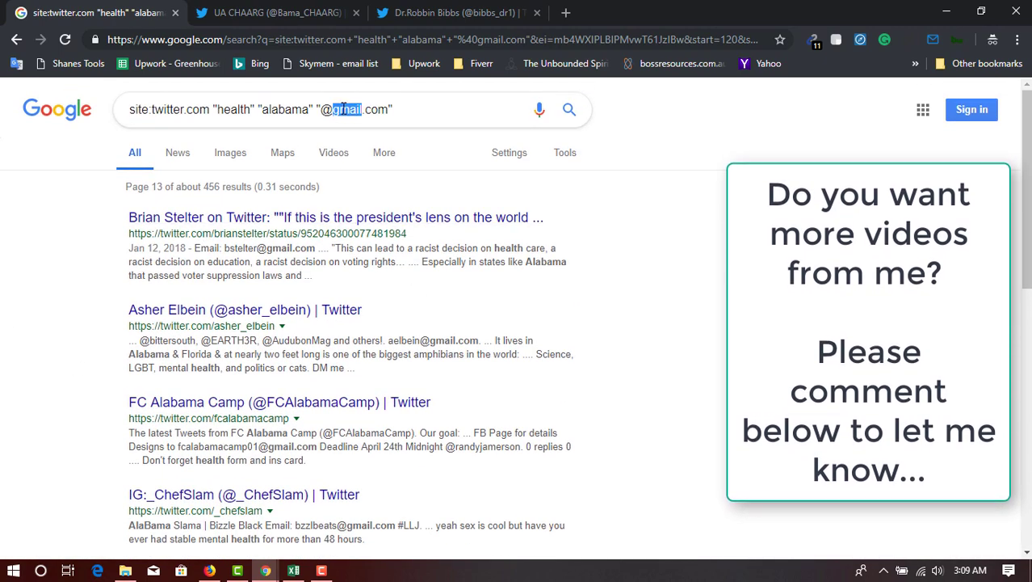
pyautogui.scroll(-10, 301, 341)
pyautogui.scroll(10, 156, 338)
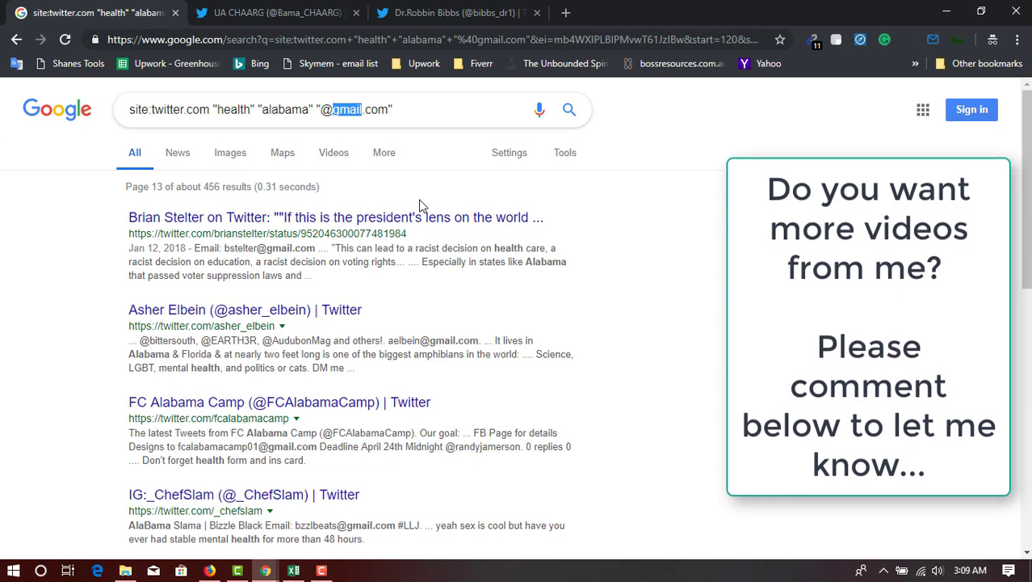
pyautogui.write('yahoo')
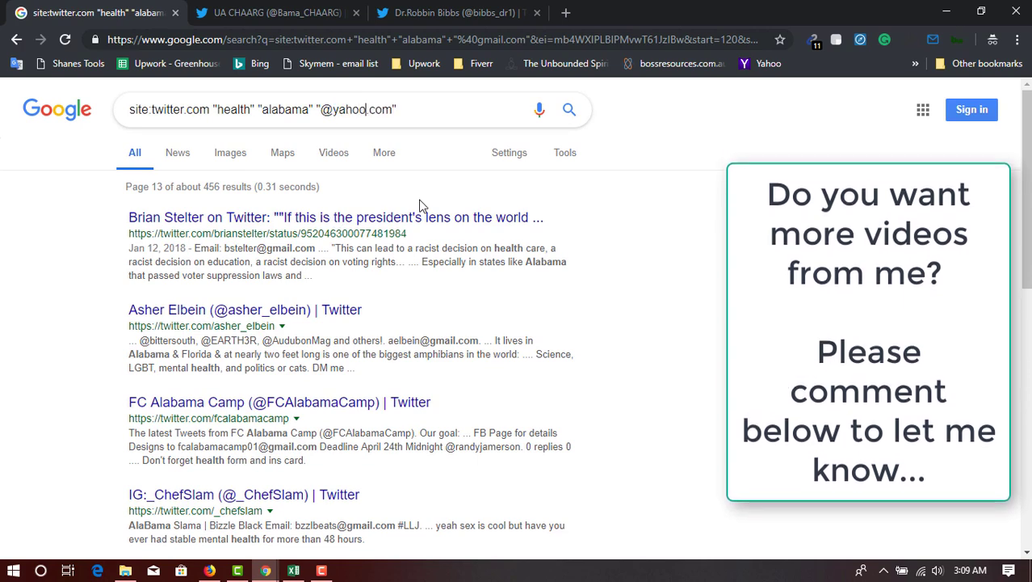
pyautogui.press('Return')
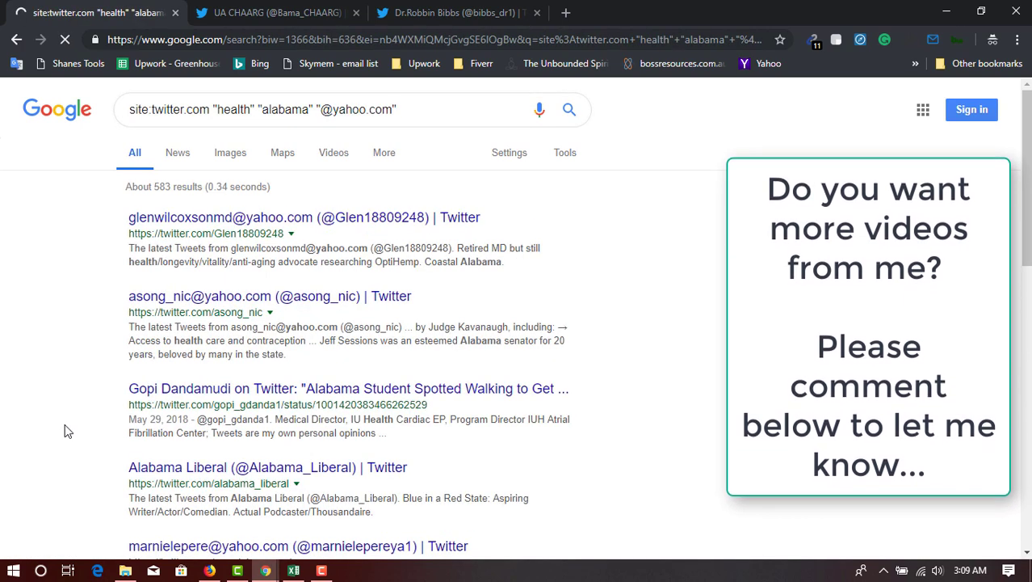
pyautogui.scroll(-10, 121, 387)
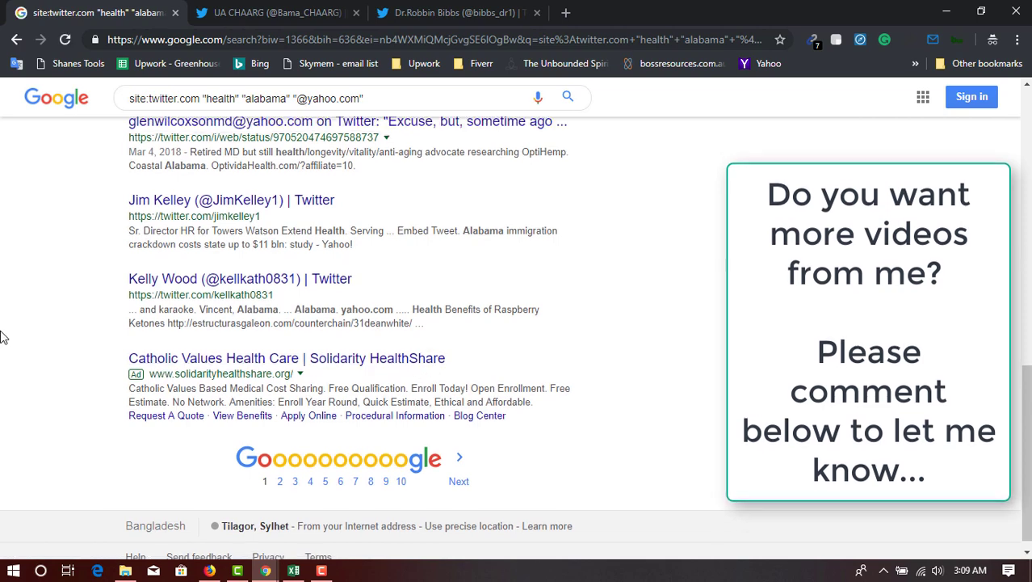
pyautogui.scroll(5, 92, 292)
pyautogui.scroll(3, 101, 260)
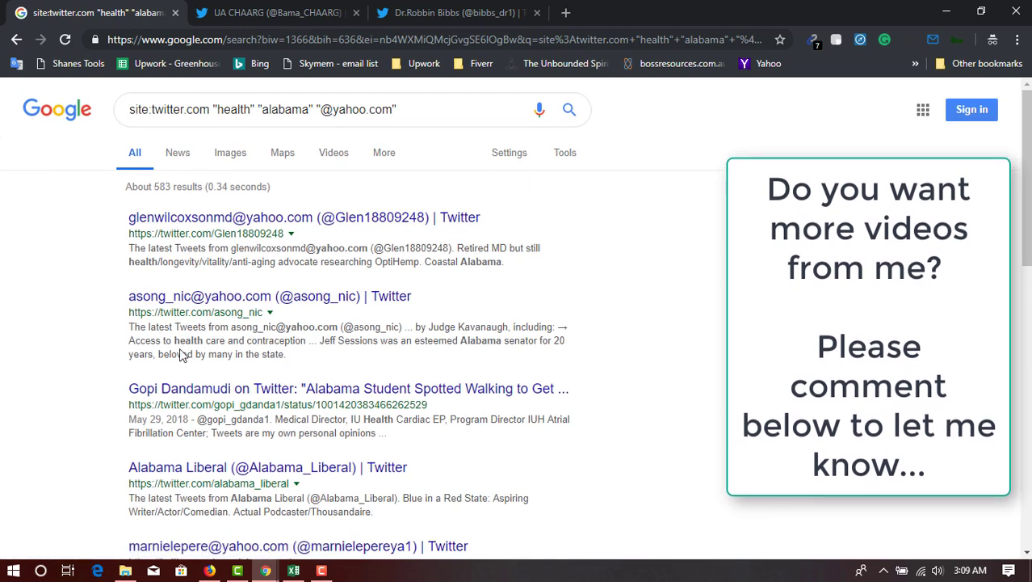
pyautogui.moveTo(286, 242); pyautogui.dragTo(333, 248)
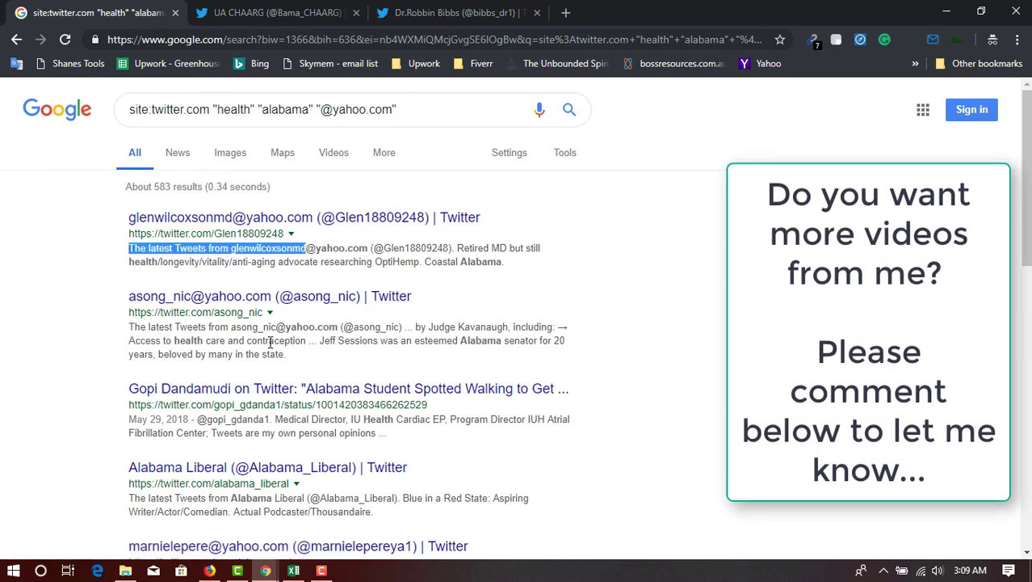
pyautogui.click(333, 248)
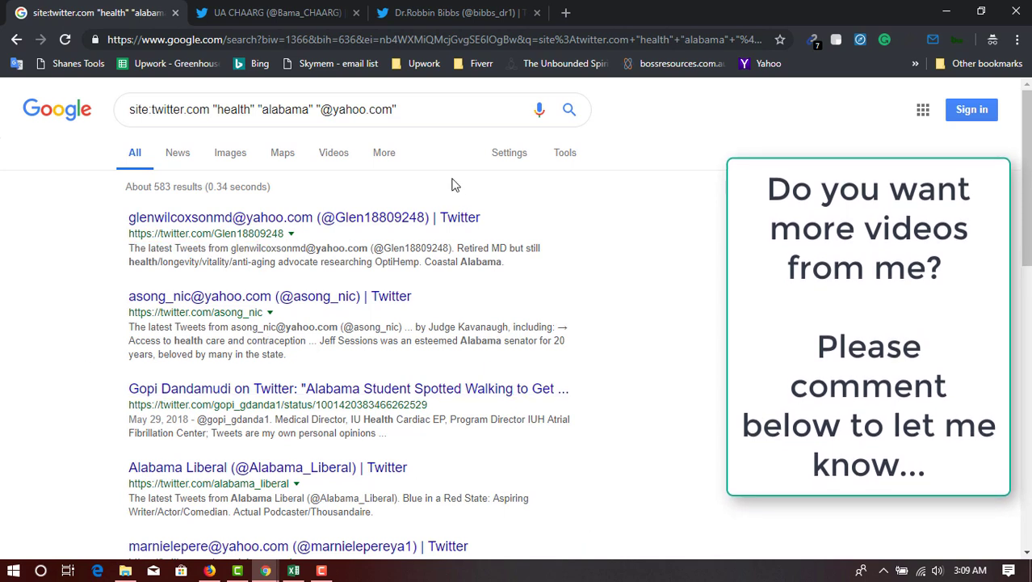
pyautogui.doubleClick(347, 111)
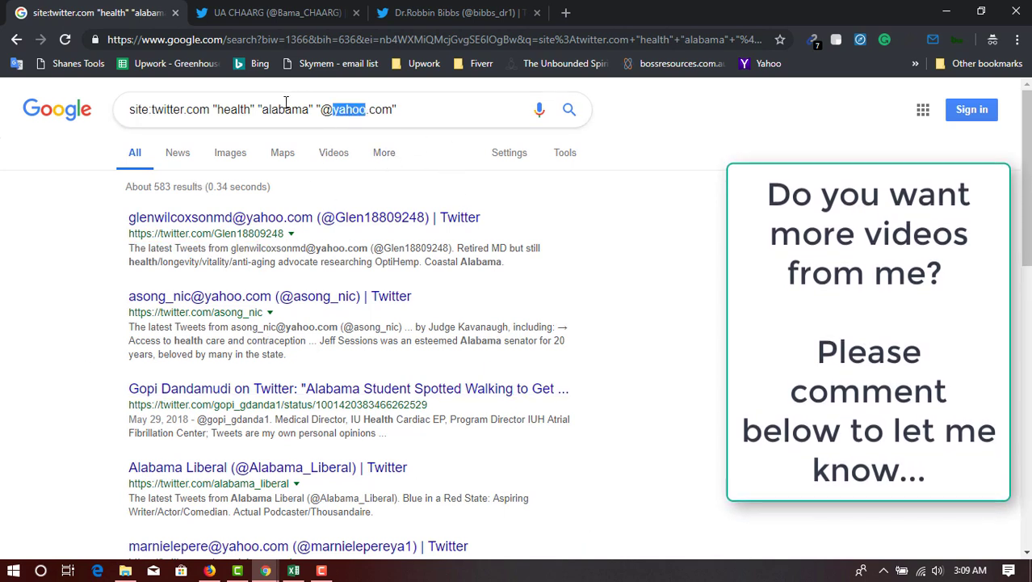
pyautogui.keyDown('shift'); pyautogui.click(371, 113); pyautogui.keyUp('shift')
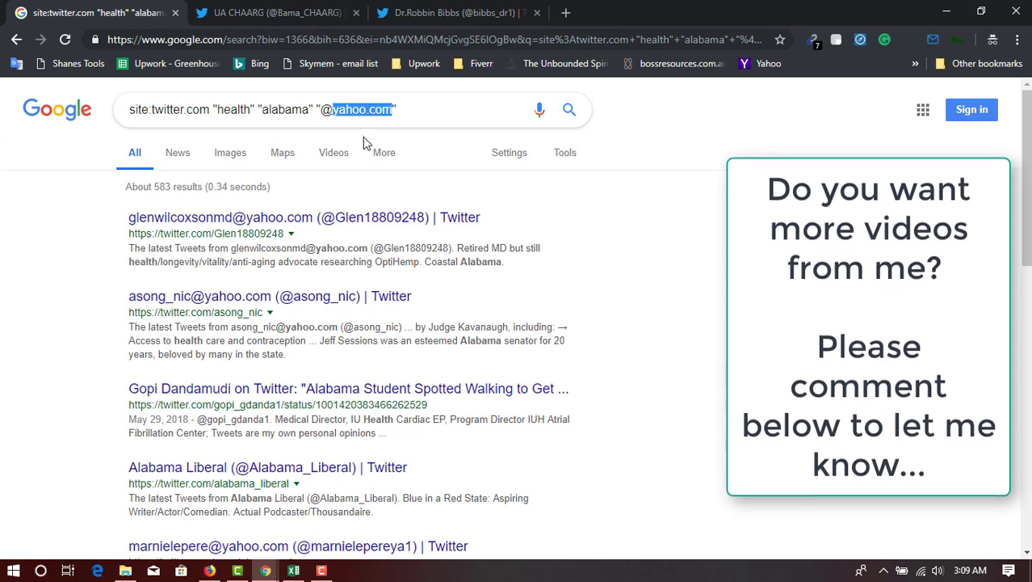
pyautogui.keyDown('shift'); pyautogui.click(389, 111); pyautogui.keyUp('shift')
pyautogui.hotkey('shift', 'Left')
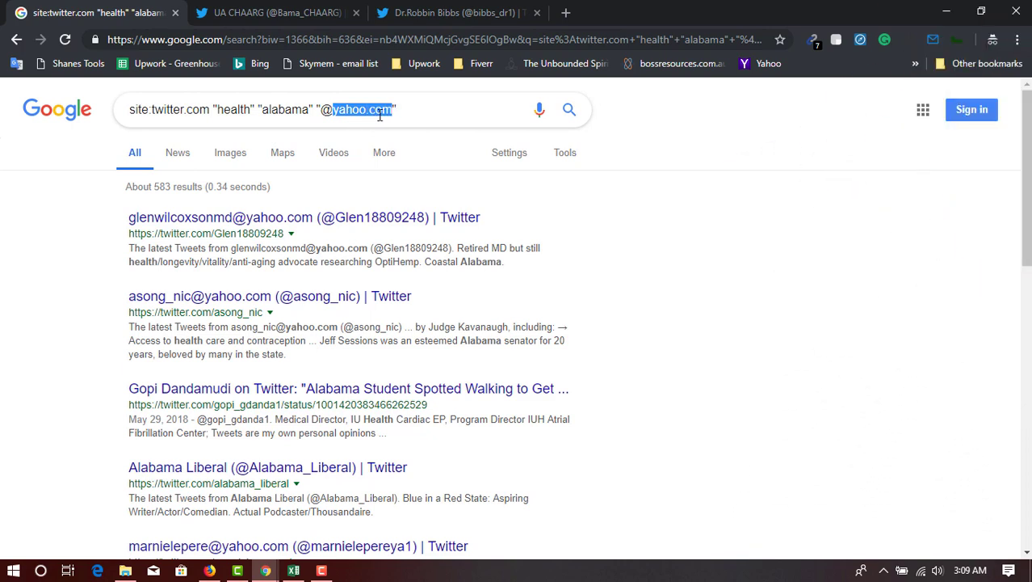
pyautogui.doubleClick(284, 111)
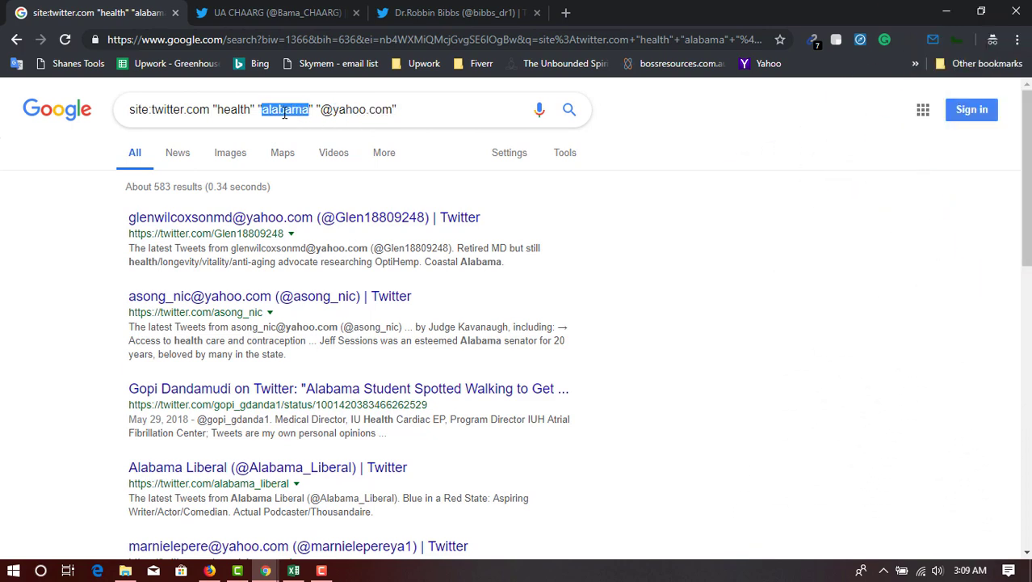
# Replace health with marketing in the query and review the new results.
pyautogui.doubleClick(230, 113)
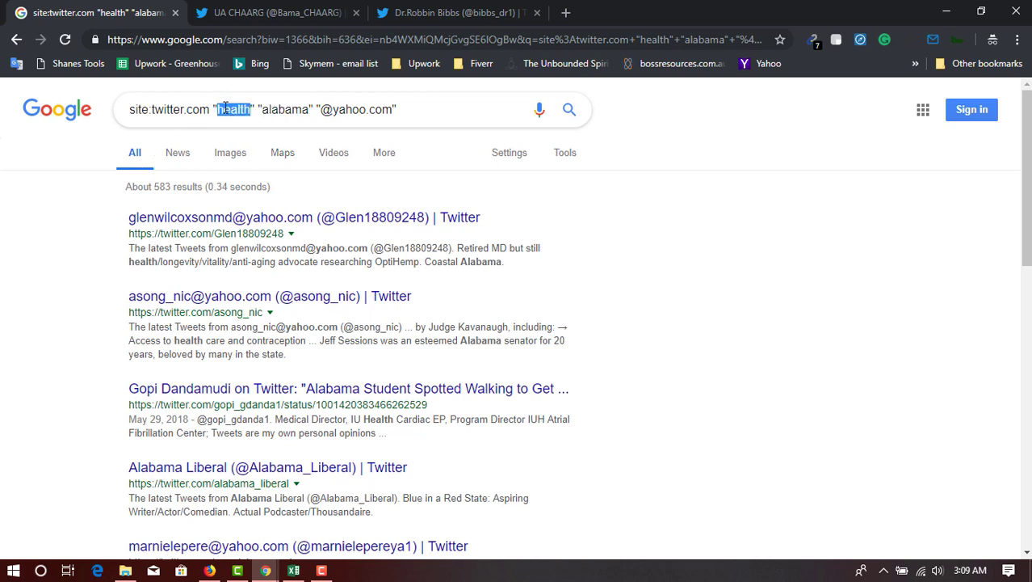
pyautogui.write('marketing')
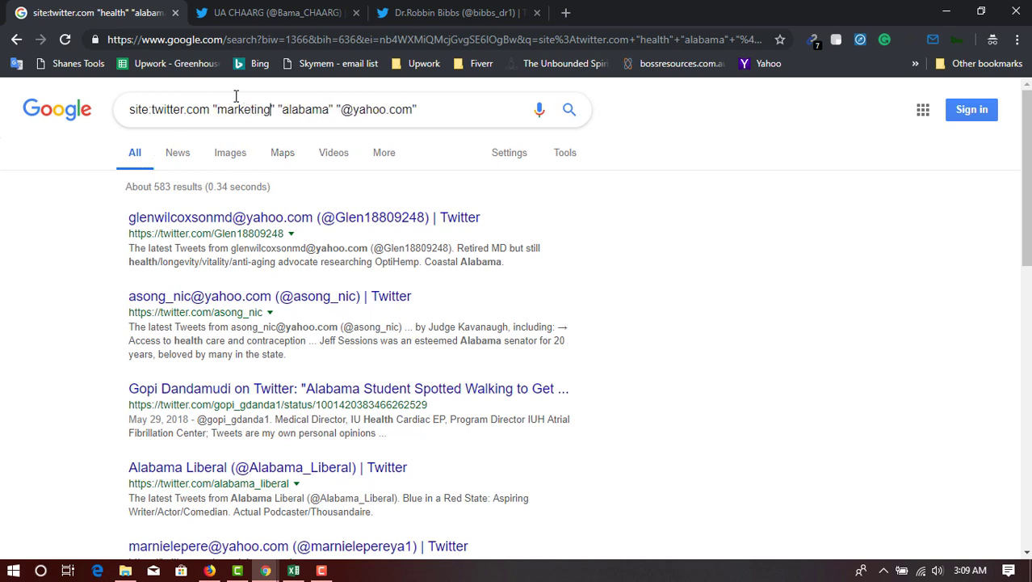
pyautogui.press('Return')
pyautogui.scroll(-5, 35, 338)
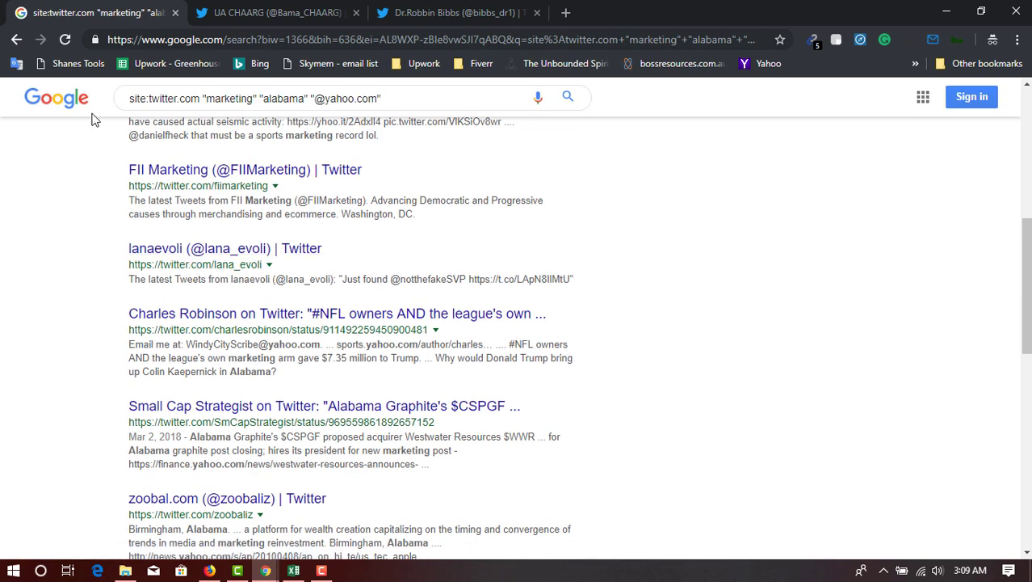
pyautogui.scroll(-4, 129, 410)
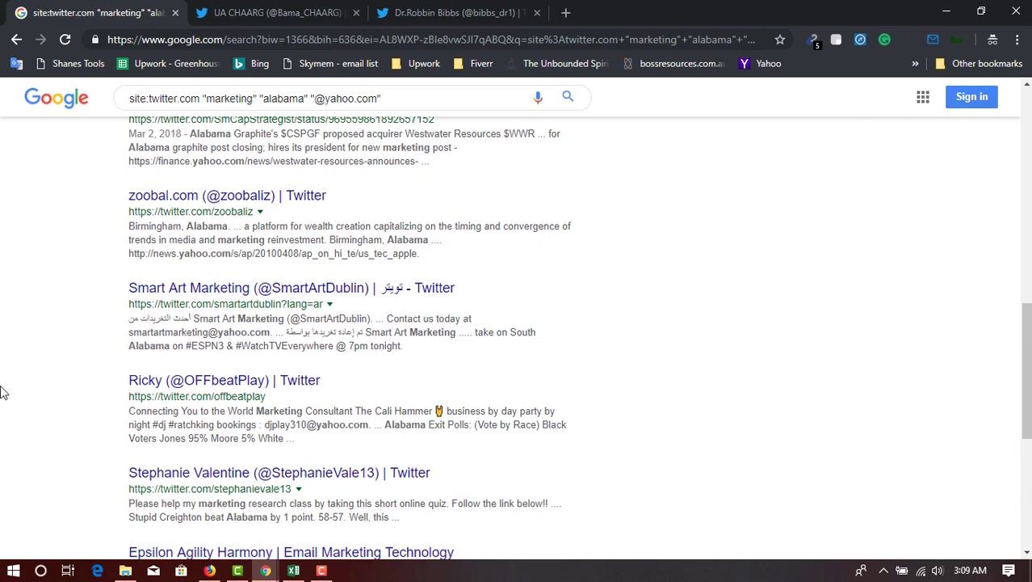
pyautogui.scroll(-4, 27, 399)
pyautogui.scroll(2, 83, 327)
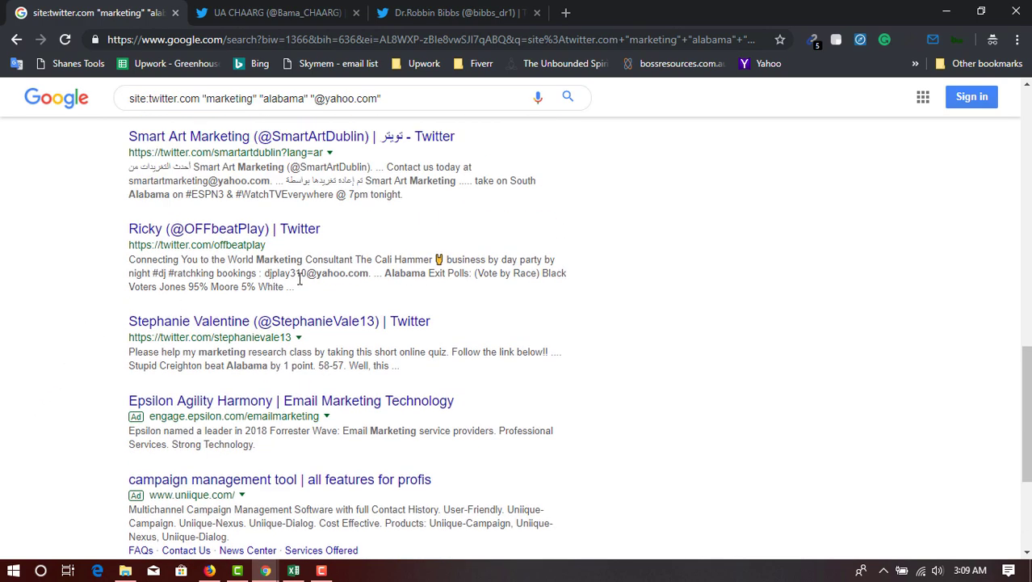
pyautogui.moveTo(266, 273); pyautogui.dragTo(340, 275)
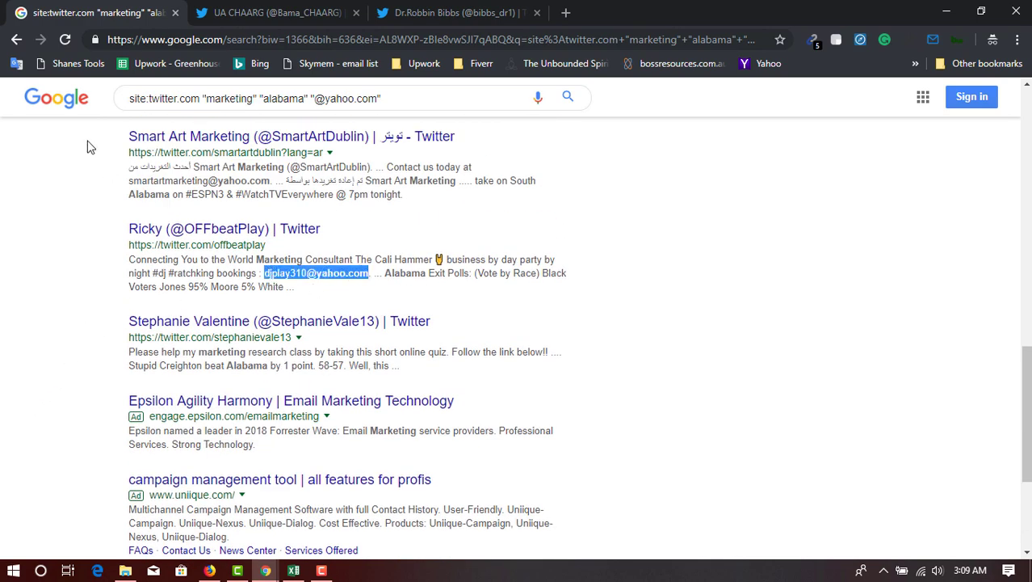
# Close the old extractor popup and extract the three Yahoo addresses with Shanes Tools.
pyautogui.click(51, 64)
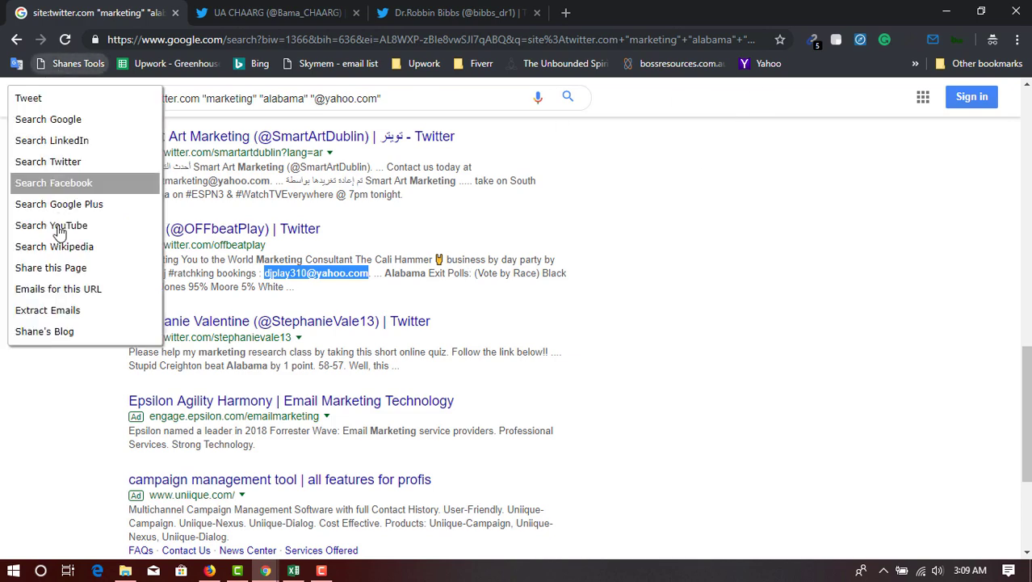
pyautogui.click(267, 570)
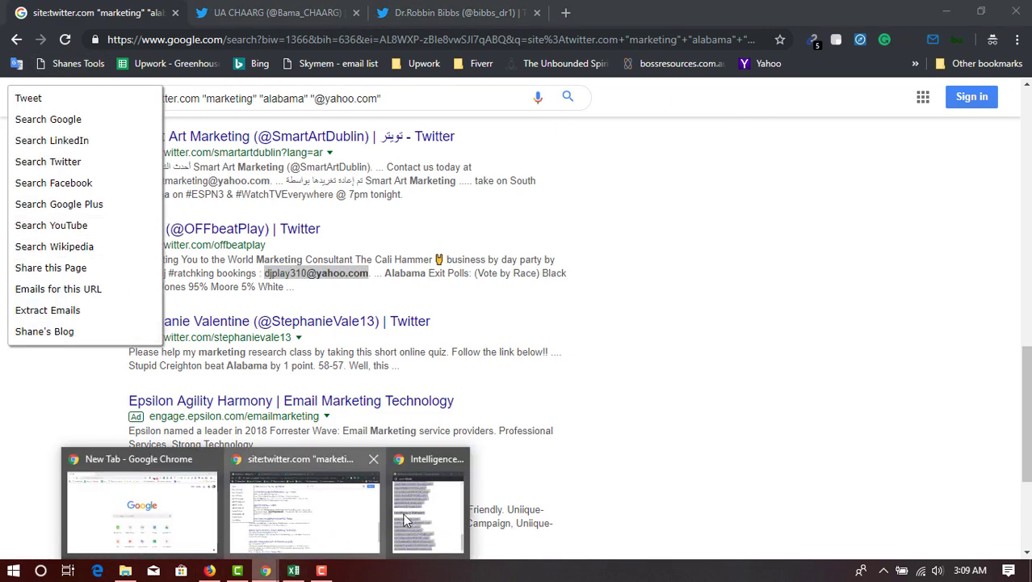
pyautogui.click(407, 520)
pyautogui.click(291, 11)
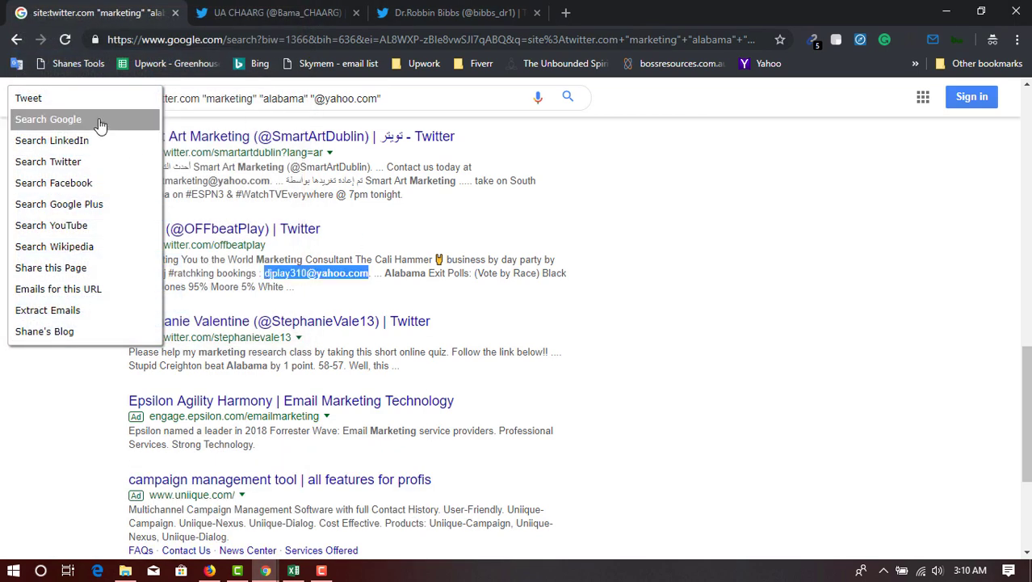
pyautogui.click(73, 311)
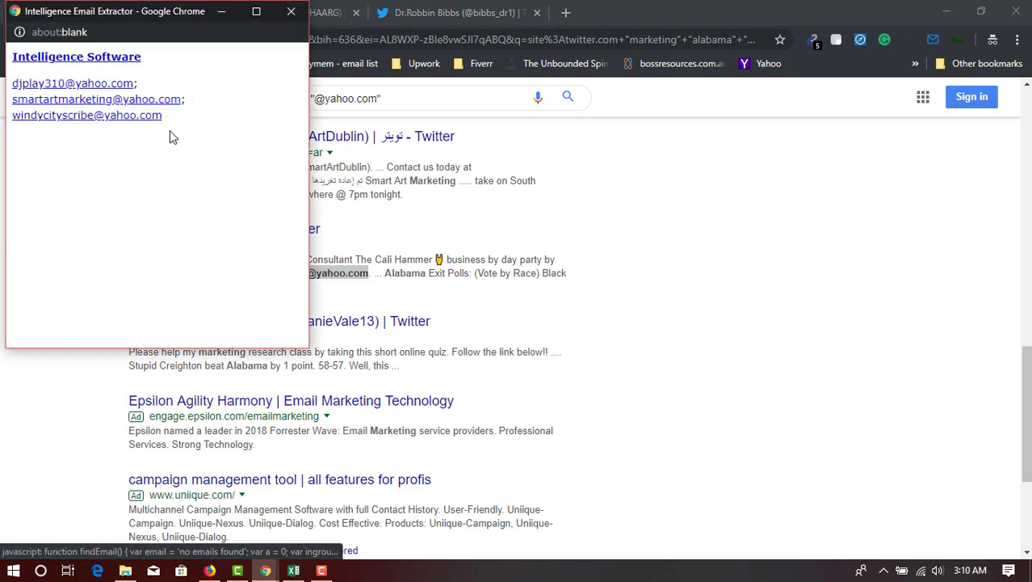
pyautogui.moveTo(170, 137); pyautogui.dragTo(8, 81)
pyautogui.click(431, 424)
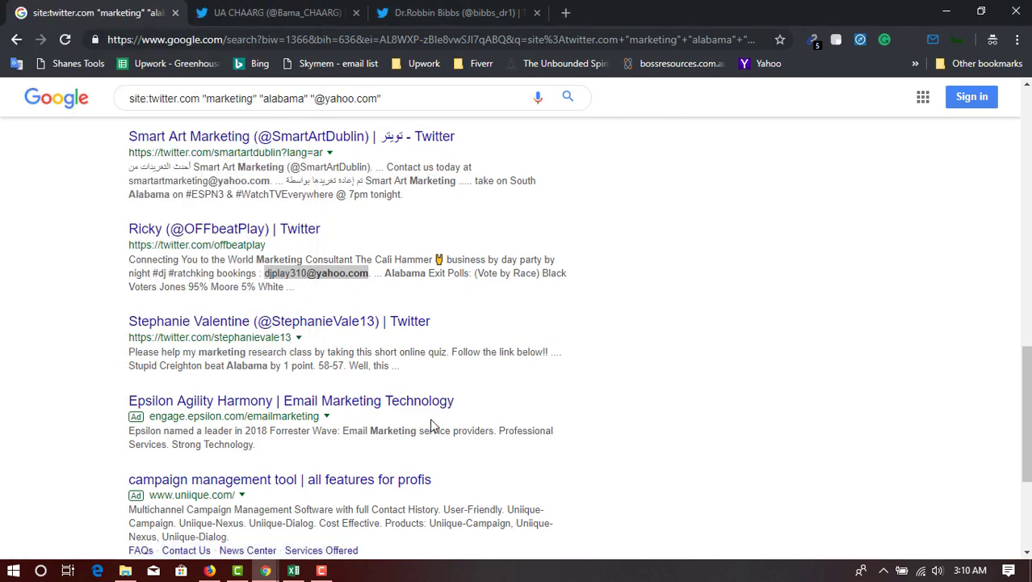
# Delete "alabama" with its quotes from the query and rerun the search.
pyautogui.scroll(10, 306, 232)
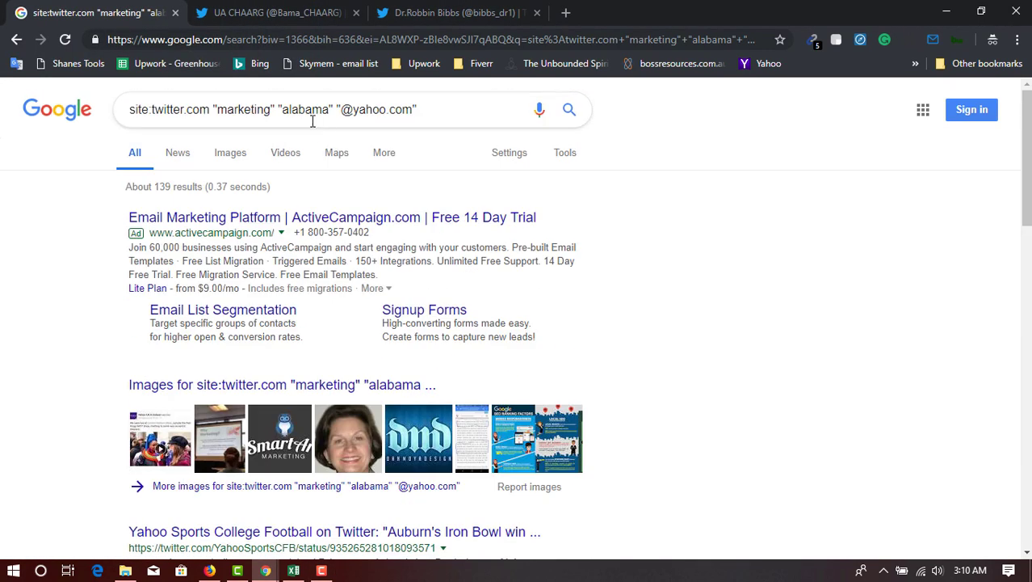
pyautogui.doubleClick(309, 109)
pyautogui.press('BackSpace')
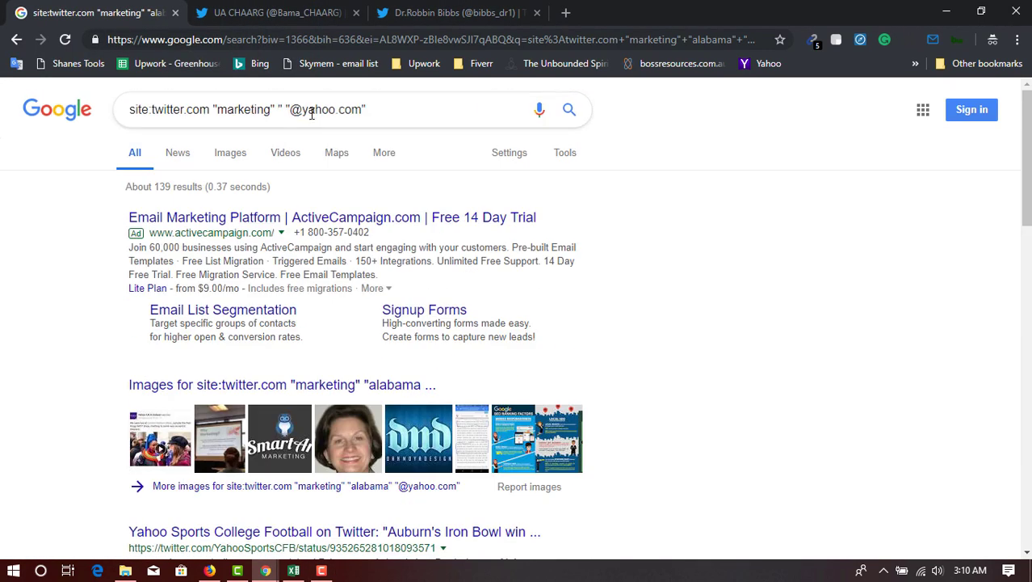
pyautogui.press('BackSpace')
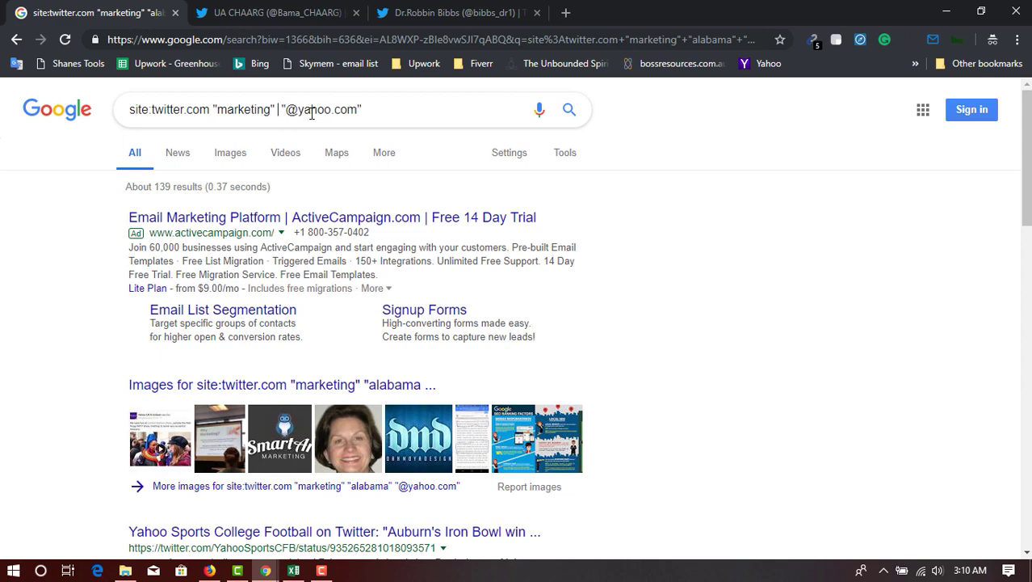
pyautogui.press('Delete')
pyautogui.press('Return')
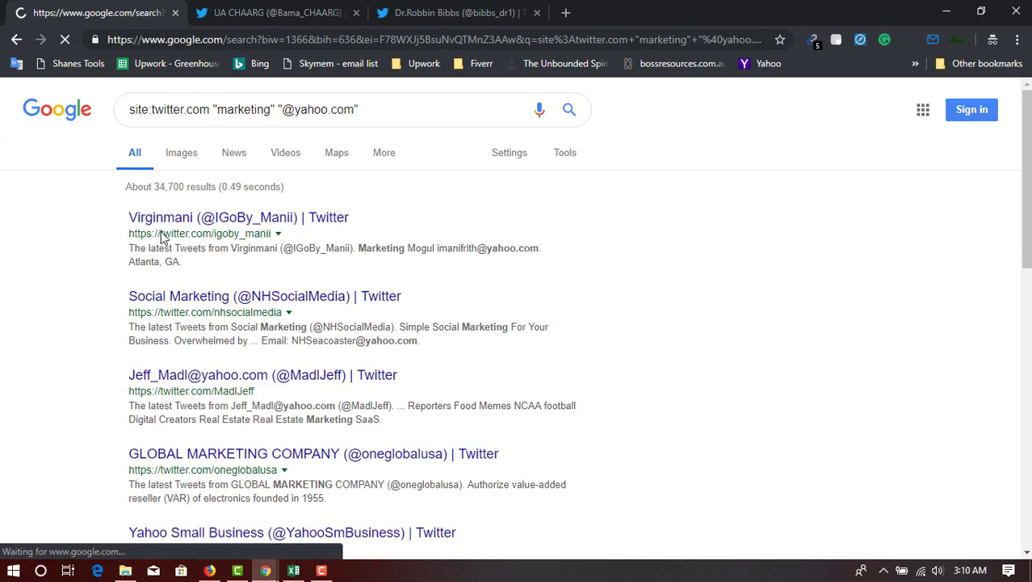
# Extract the new results' emails with Shanes Tools, close the popup and the extra Twitter tab.
pyautogui.click(81, 64)
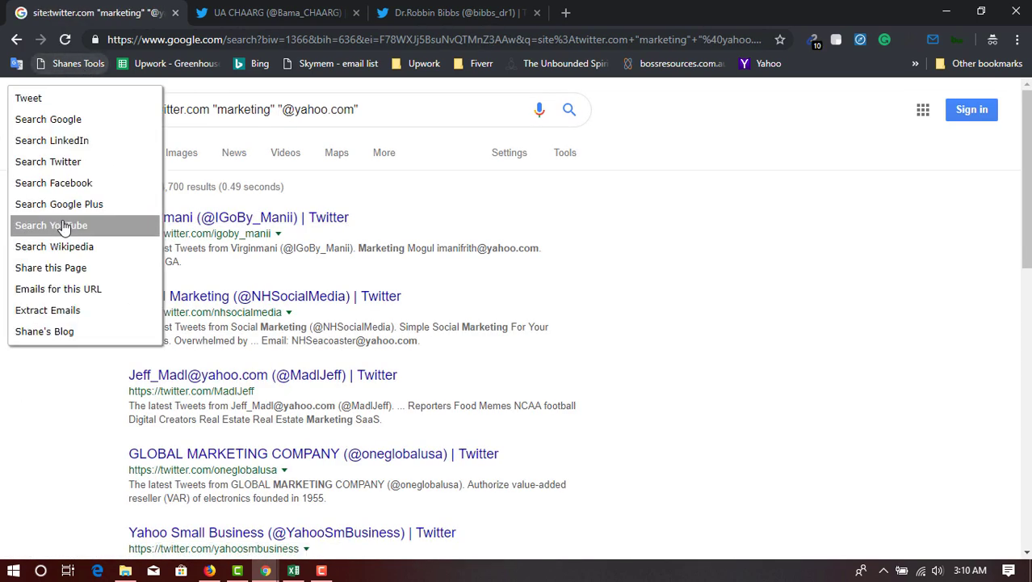
pyautogui.click(79, 313)
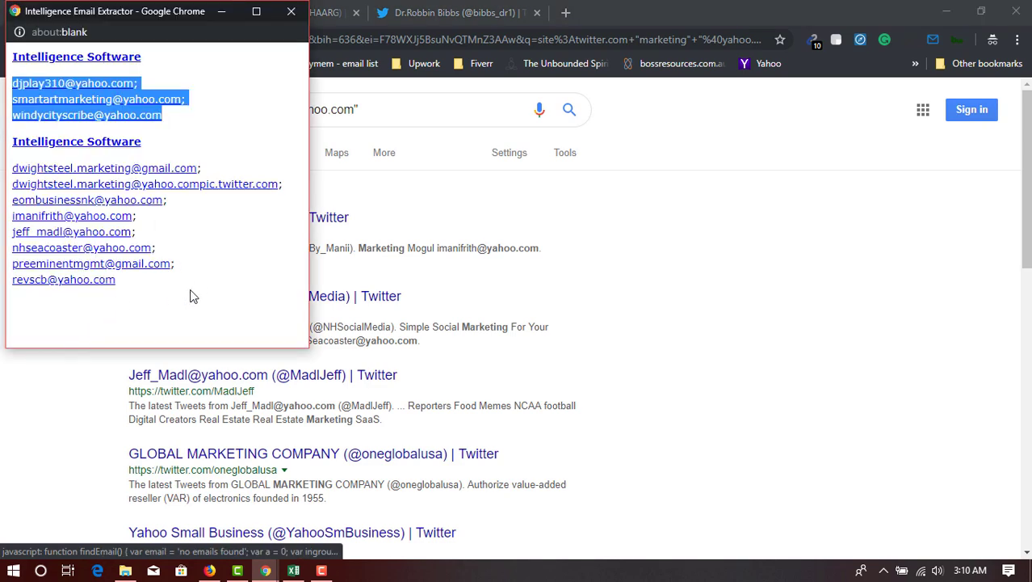
pyautogui.moveTo(169, 295); pyautogui.dragTo(10, 178)
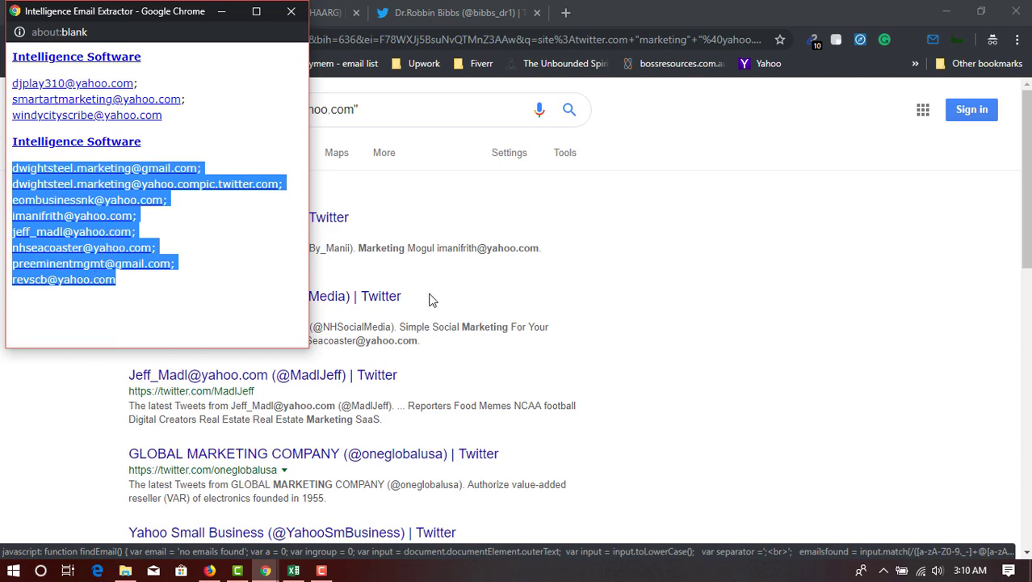
pyautogui.click(158, 296)
pyautogui.click(291, 11)
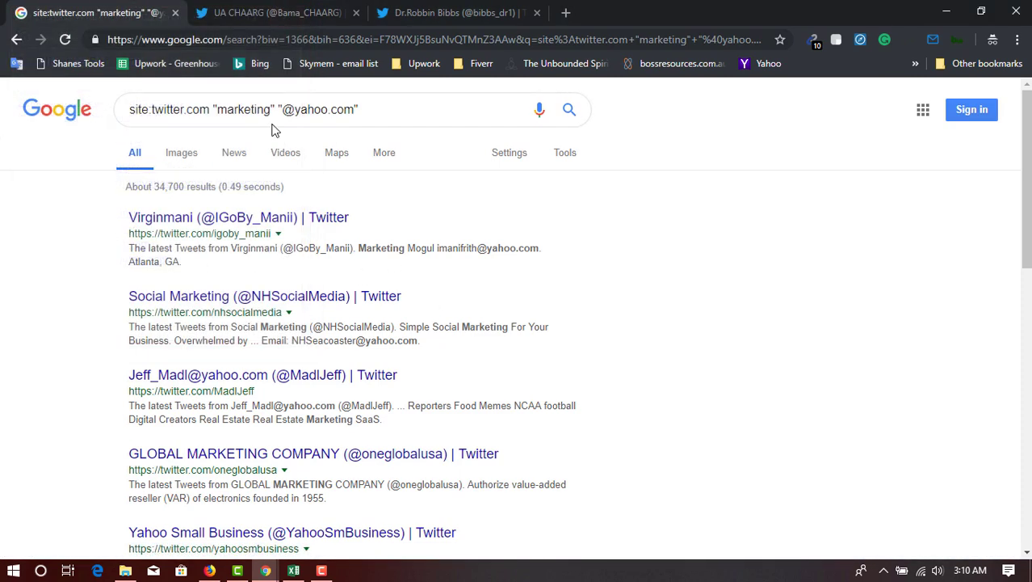
pyautogui.click(273, 117)
pyautogui.scroll(-8, 4, 299)
pyautogui.scroll(8, 38, 292)
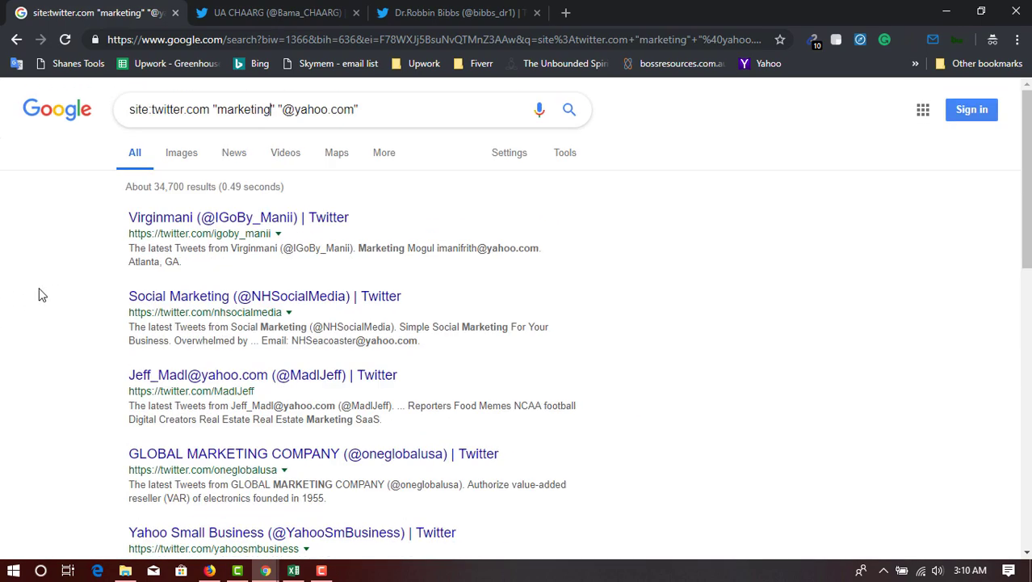
pyautogui.scroll(-7, 44, 293)
pyautogui.scroll(-4, 46, 299)
pyautogui.scroll(9, 65, 272)
pyautogui.click(537, 12)
# Close the remaining Twitter profile tabs and search 'shanes email tool' in a new private tab.
pyautogui.click(346, 10)
pyautogui.click(355, 12)
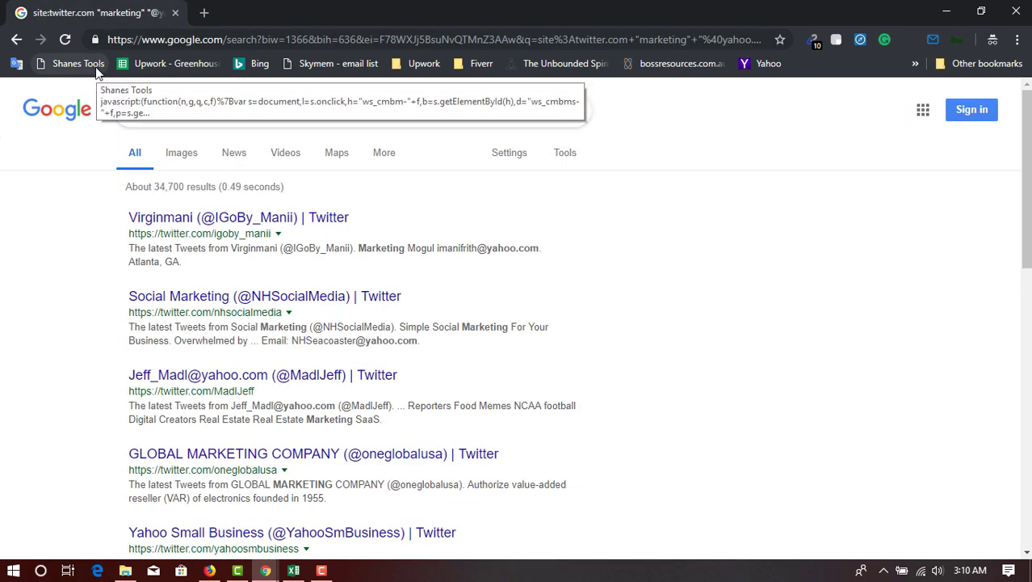
pyautogui.hotkey('ctrl', 't')
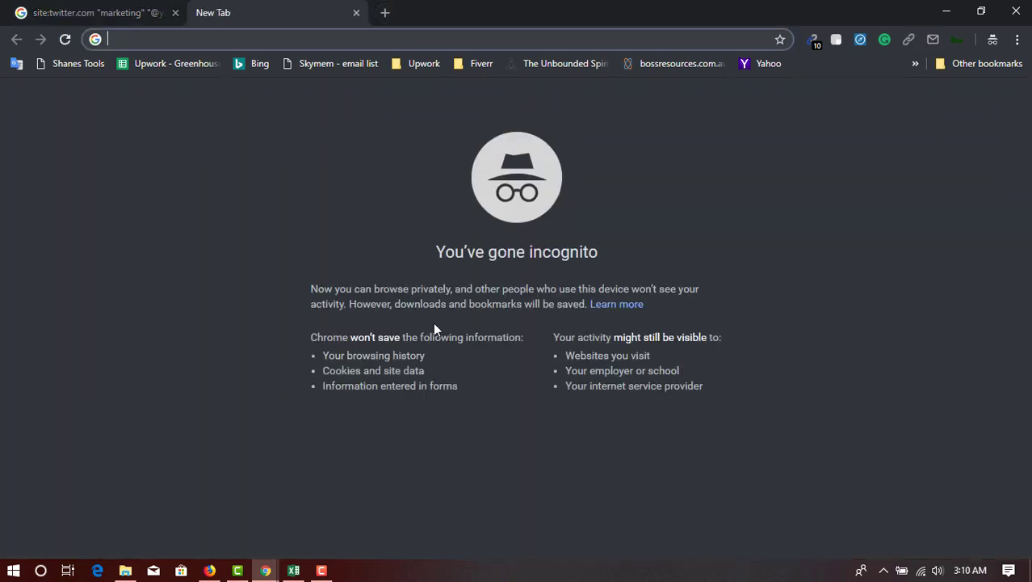
pyautogui.write('shar')
pyautogui.write('ne')
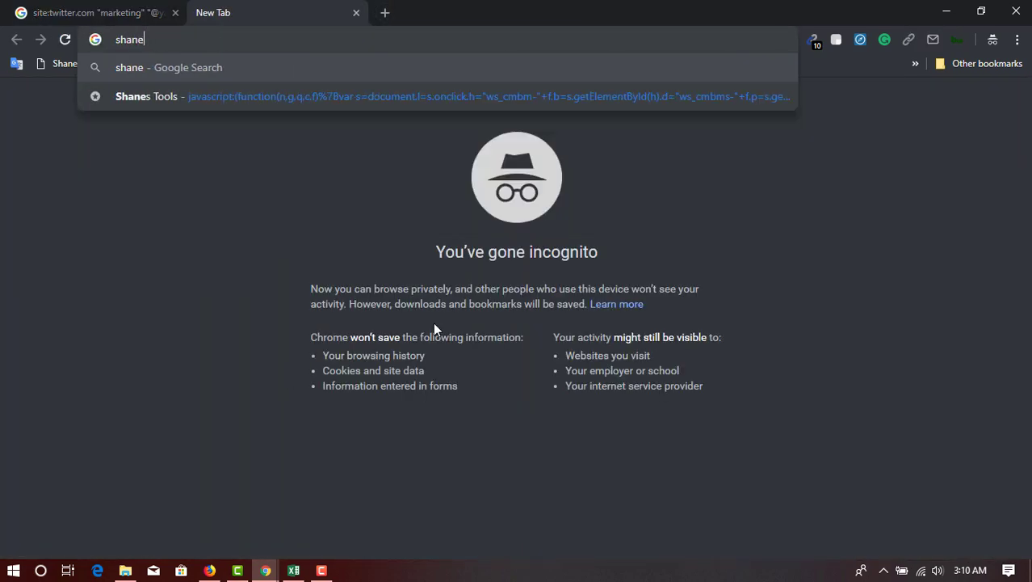
pyautogui.write('s email tool')
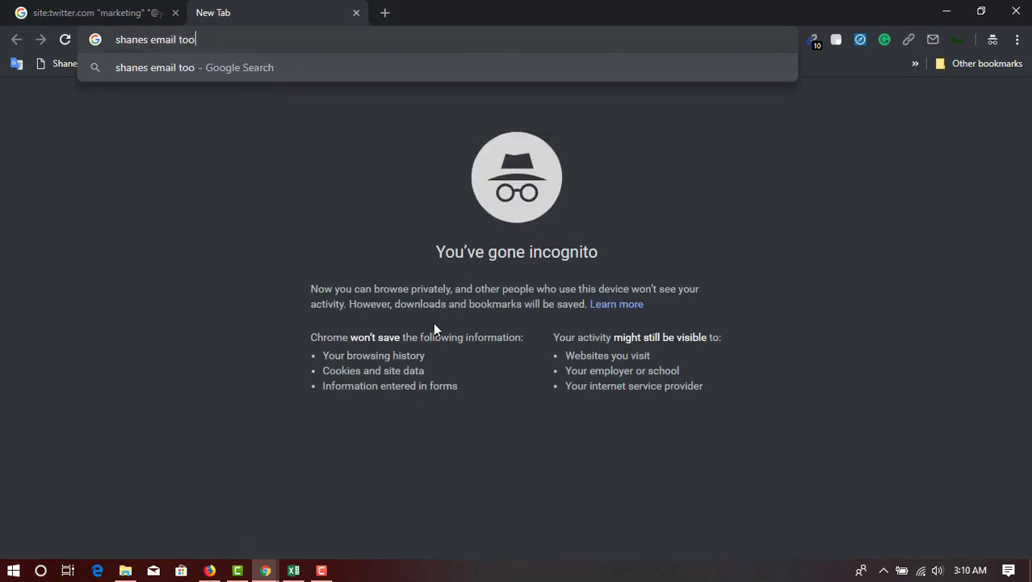
pyautogui.press('Return')
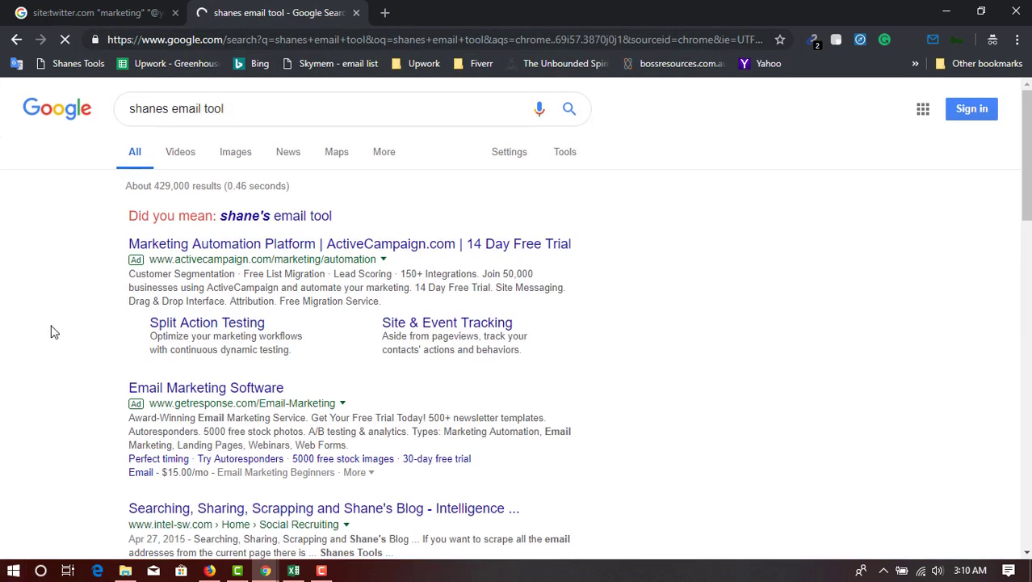
# Open the Search for and Scrape Email Addresses result in a new tab.
pyautogui.scroll(-3, 8, 380)
pyautogui.scroll(-1, 49, 332)
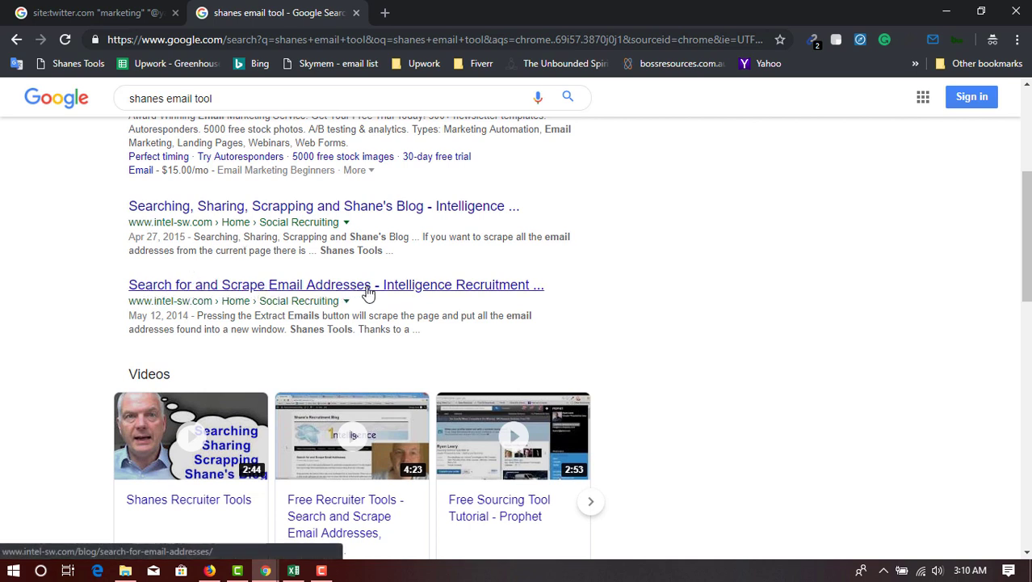
pyautogui.rightClick(394, 286)
pyautogui.press('Escape')
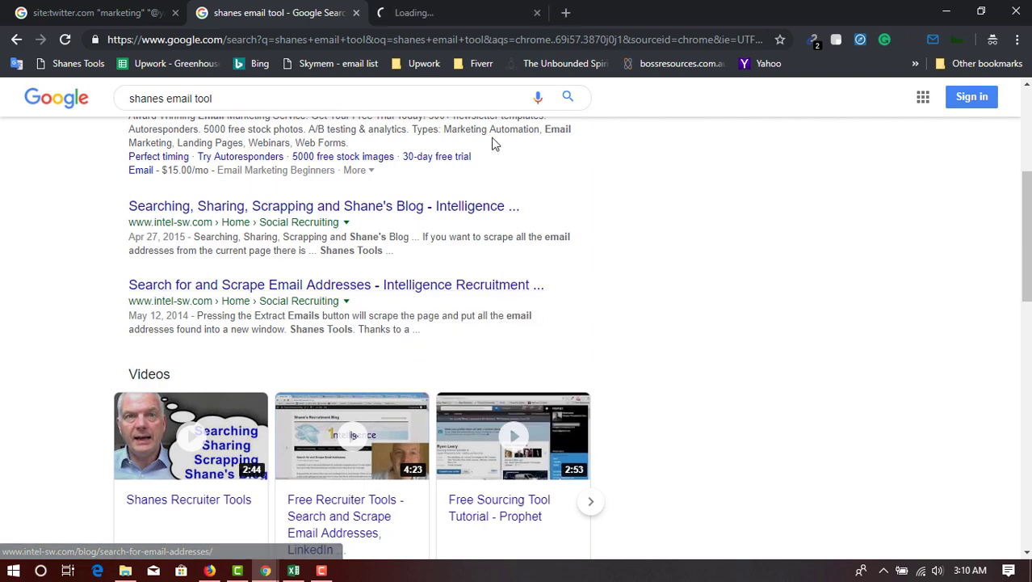
# Switch to the blog post and scroll down to its Shane's Tools bookmarklet button.
pyautogui.click(480, 10)
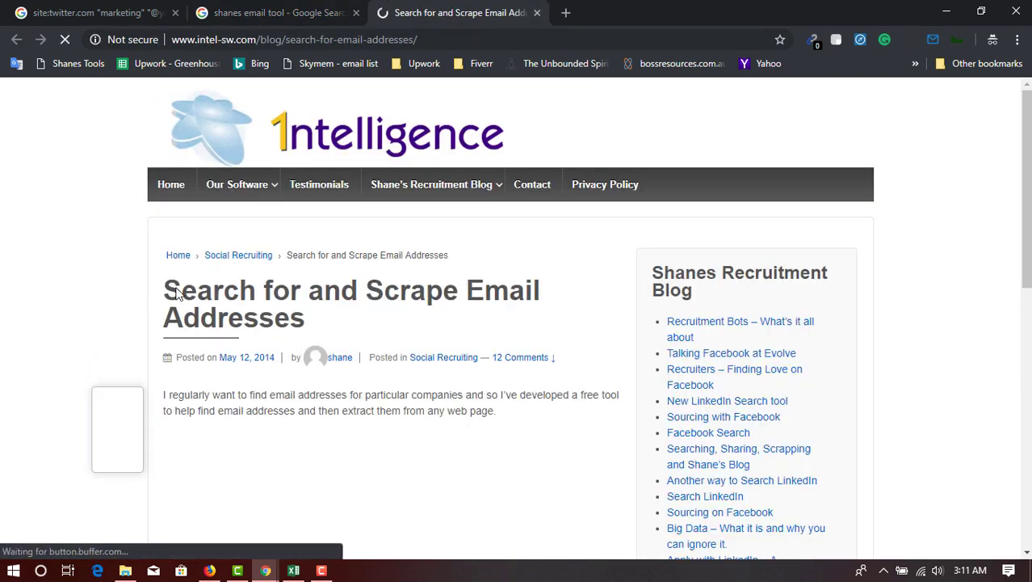
pyautogui.click(386, 45)
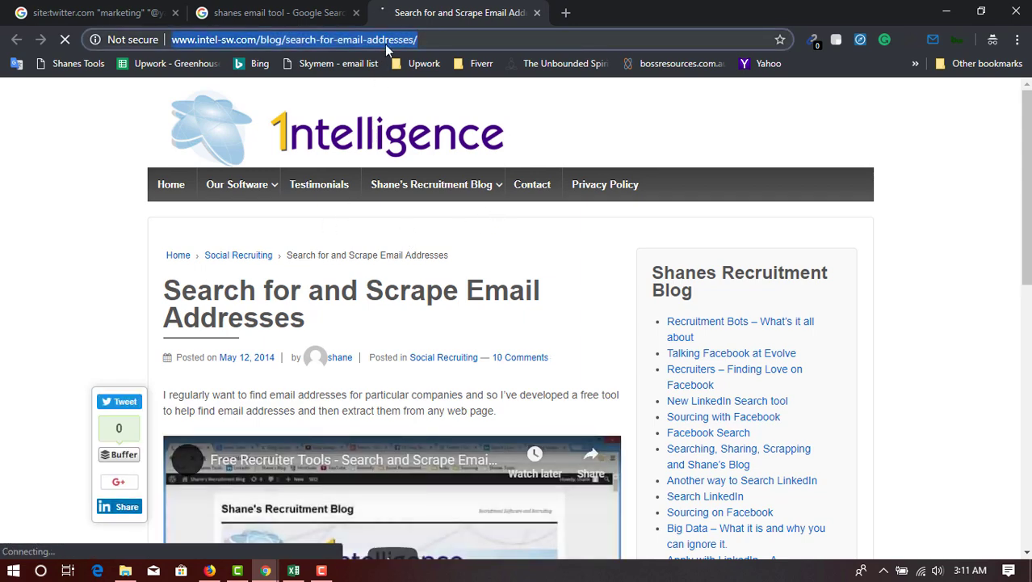
pyautogui.scroll(-2, 4, 390)
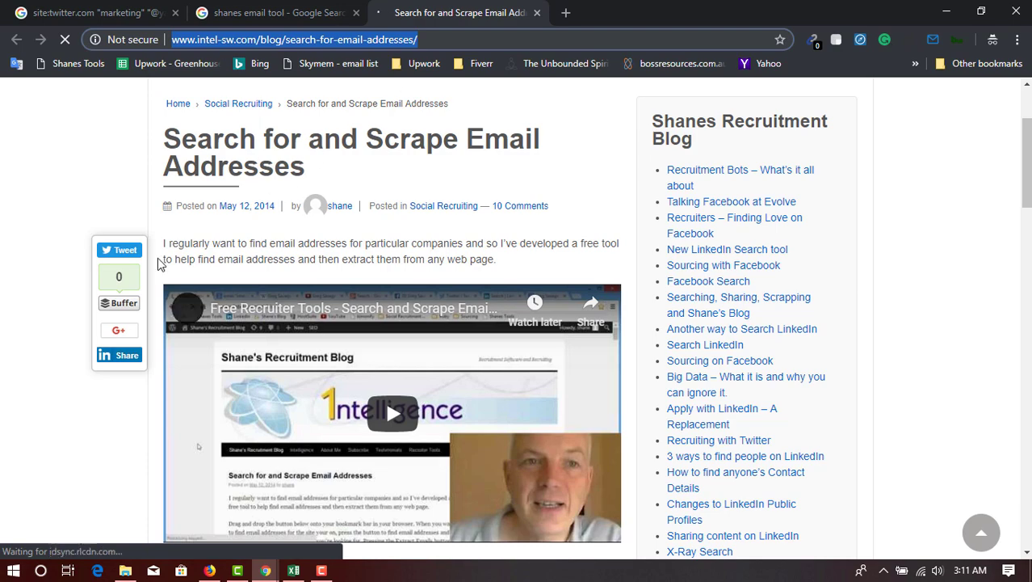
pyautogui.scroll(-4, 4, 344)
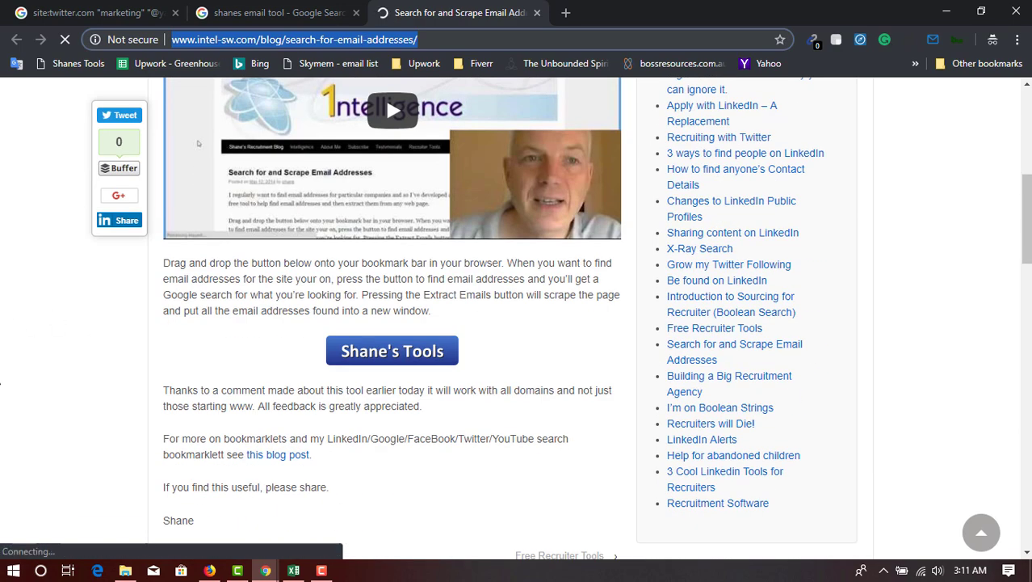
pyautogui.scroll(-5, 474, 218)
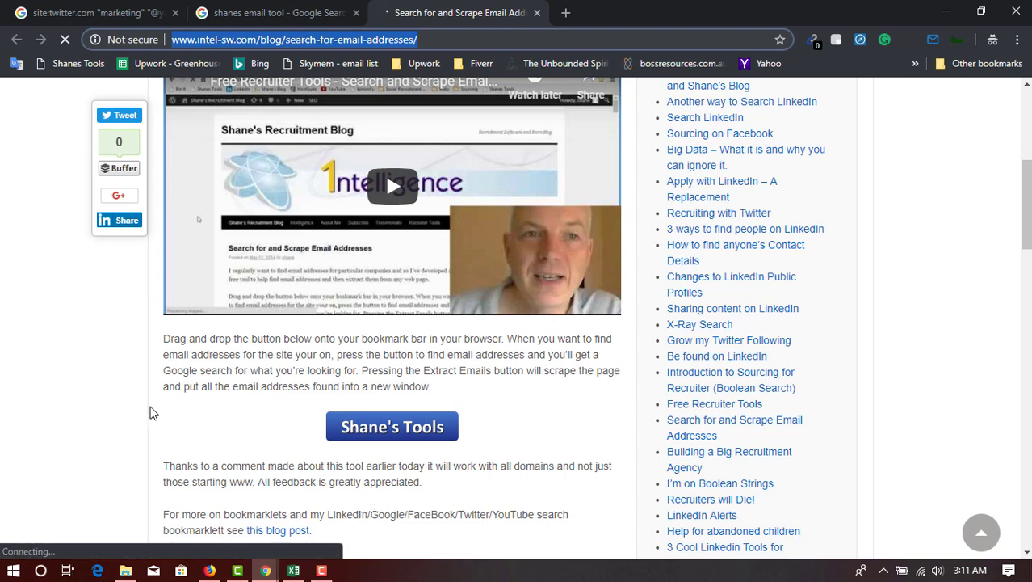
# Delete the old Shanes Tools bookmark and drag the post's bookmarklet onto the bookmarks bar.
pyautogui.click(335, 428)
pyautogui.click(241, 444)
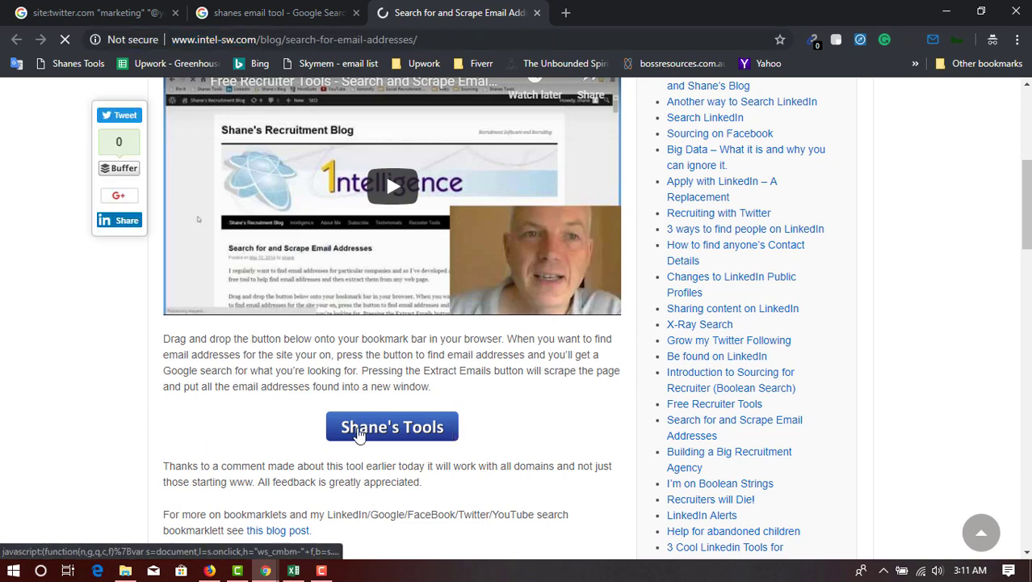
pyautogui.rightClick(79, 69)
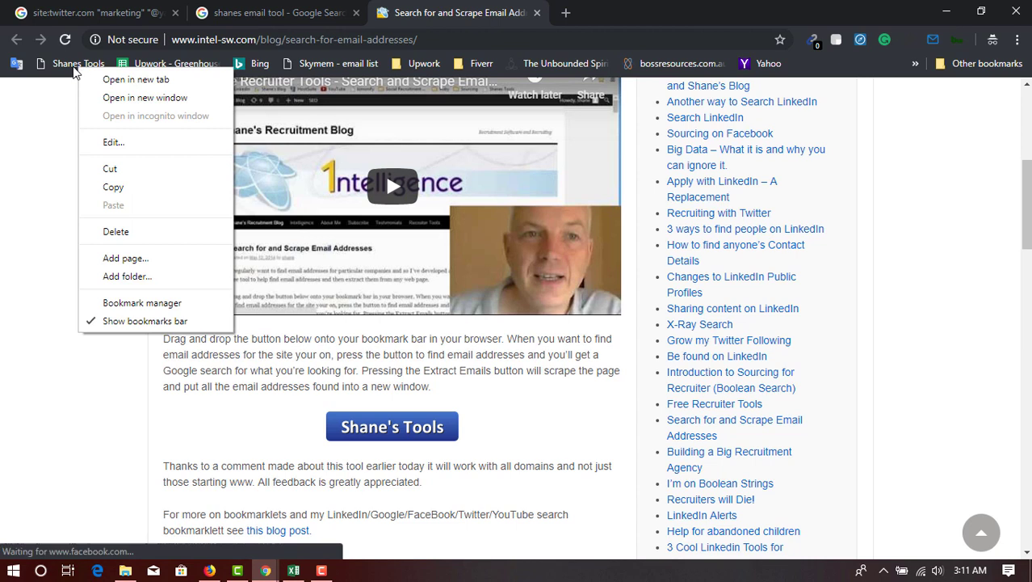
pyautogui.click(117, 233)
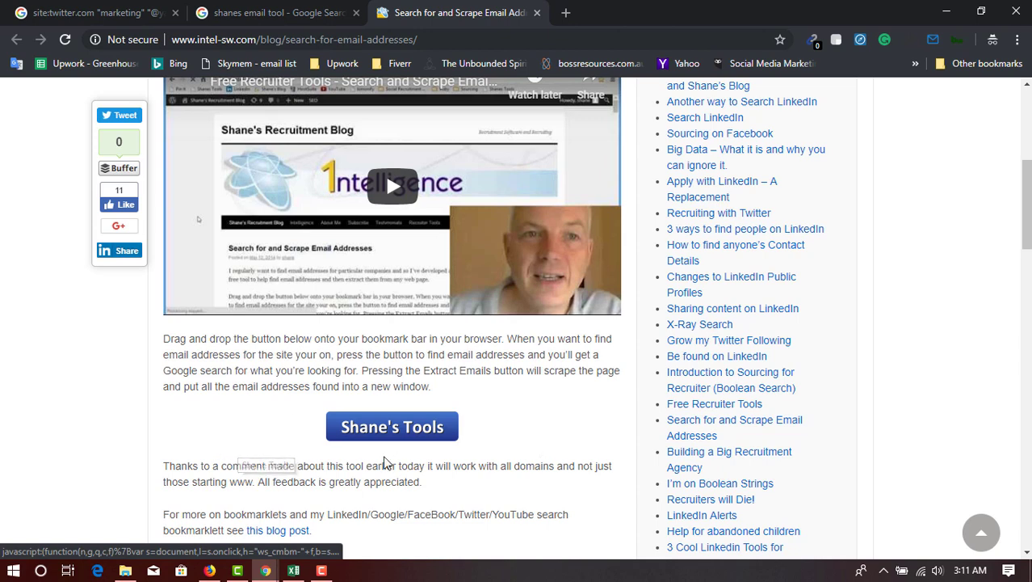
pyautogui.scroll(-1, 171, 404)
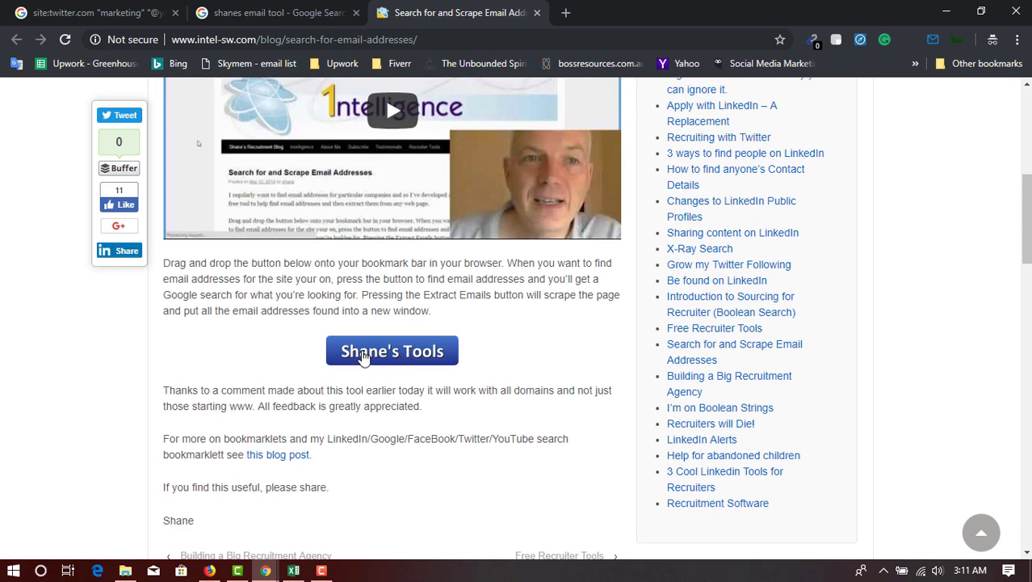
pyautogui.moveTo(370, 358); pyautogui.dragTo(51, 66)
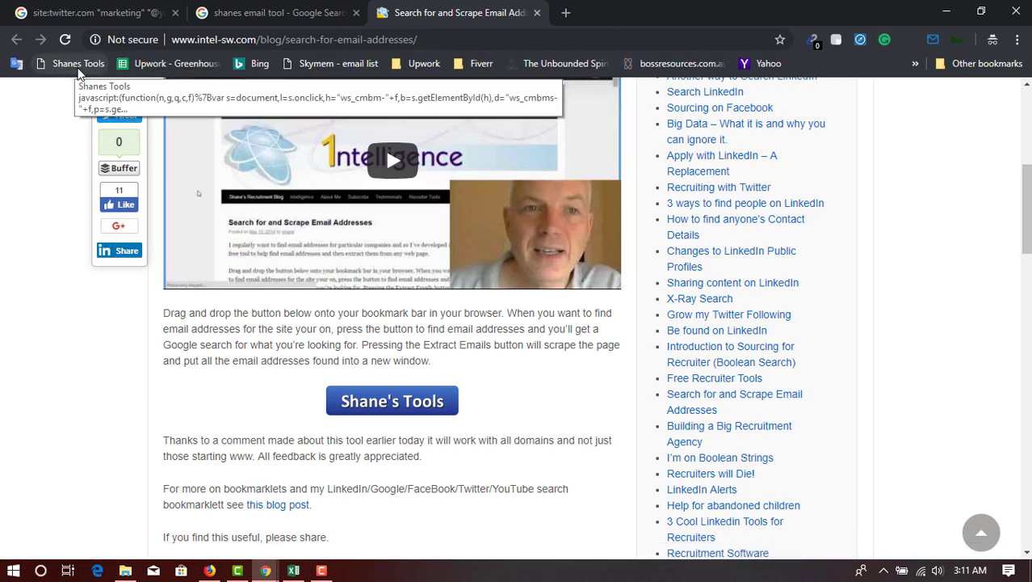
pyautogui.click(79, 71)
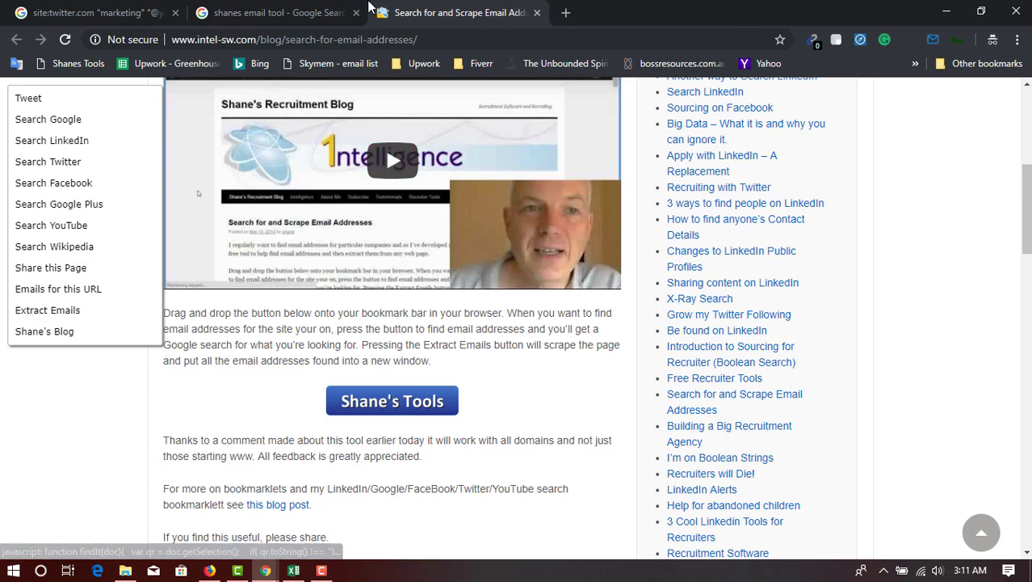
pyautogui.click(365, 8)
pyautogui.click(537, 12)
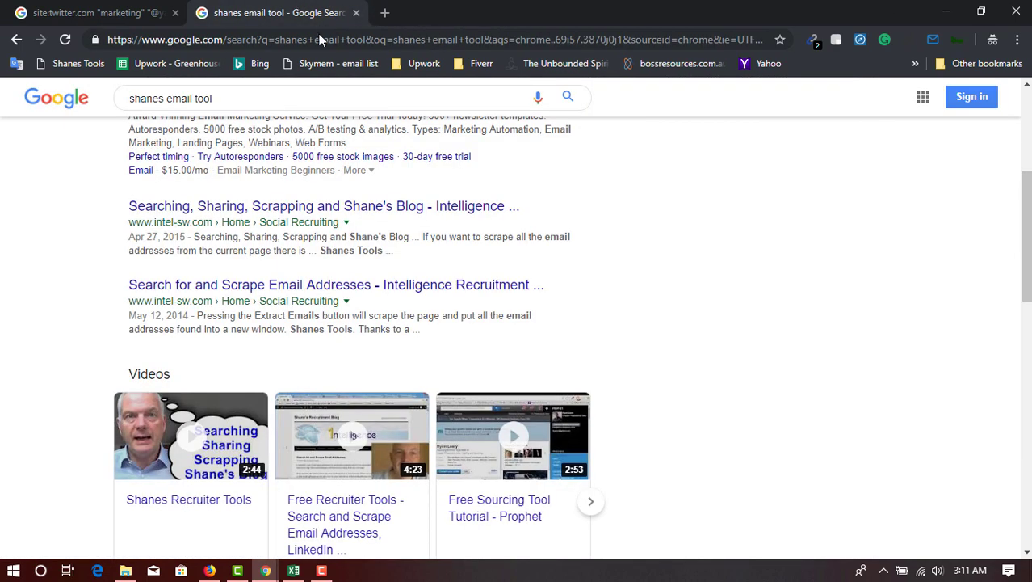
pyautogui.scroll(3, 242, 154)
pyautogui.scroll(-6, 242, 154)
pyautogui.click(97, 12)
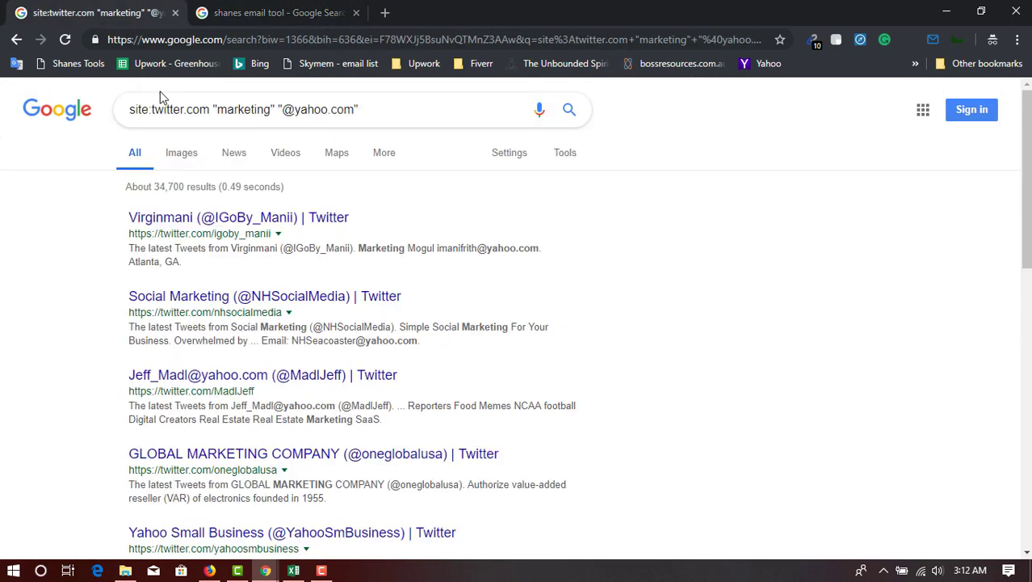
# Go to results page 2 and extract its eight yahoo.com addresses with Shanes Tools.
pyautogui.scroll(-15, 86, 384)
pyautogui.click(459, 469)
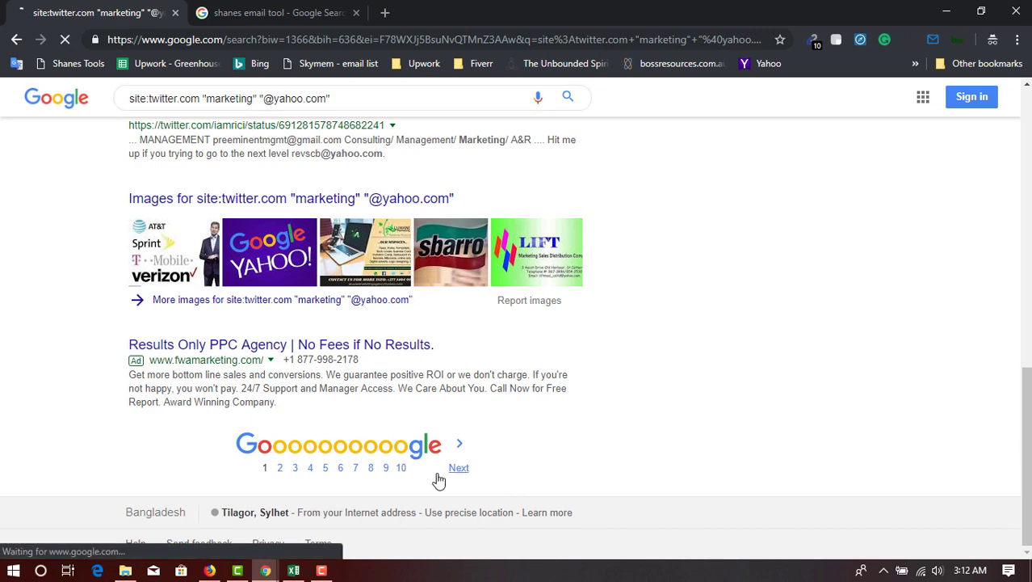
pyautogui.click(78, 65)
pyautogui.click(70, 307)
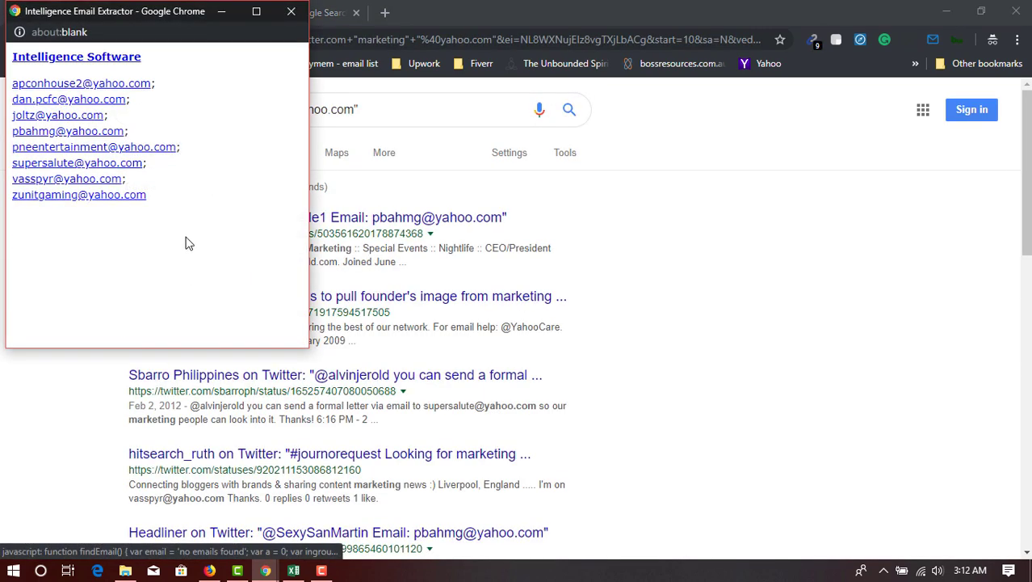
pyautogui.moveTo(189, 202); pyautogui.dragTo(10, 83)
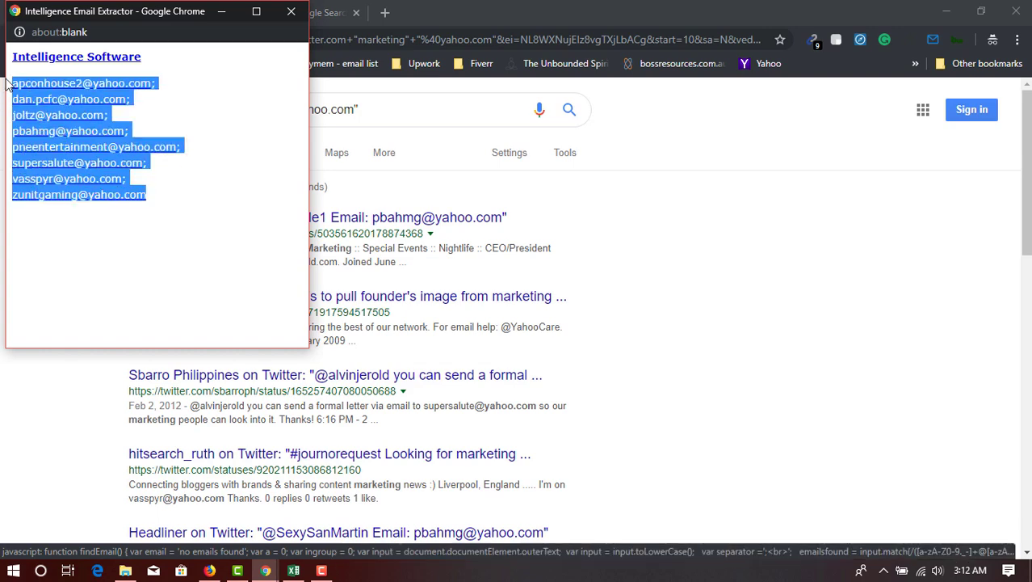
pyautogui.click(194, 195)
pyautogui.click(290, 13)
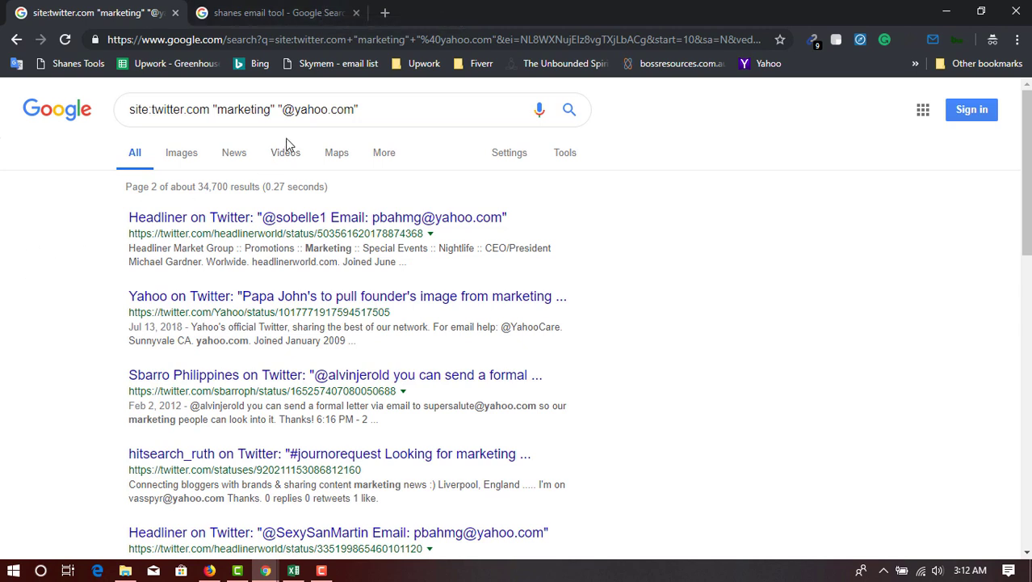
# Select the search query, then compare the shanes email tool and Twitter results tabs.
pyautogui.moveTo(209, 110); pyautogui.dragTo(126, 113)
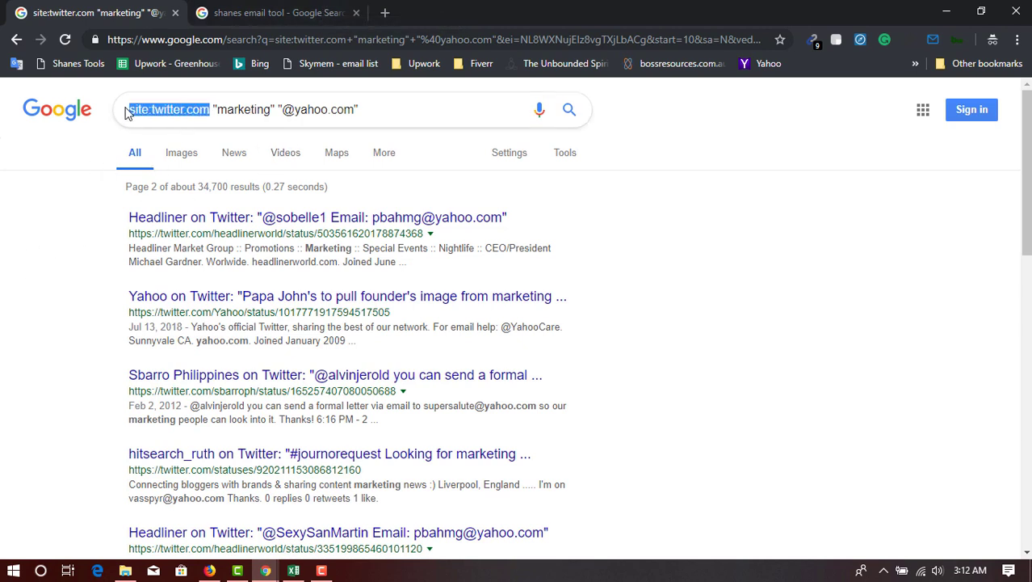
pyautogui.moveTo(356, 111); pyautogui.dragTo(76, 121)
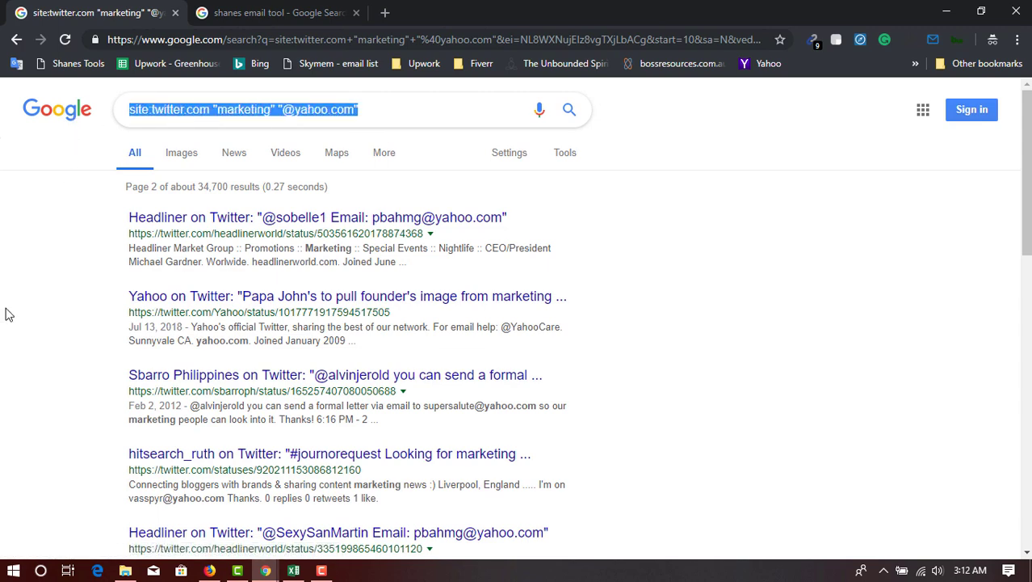
pyautogui.click(250, 6)
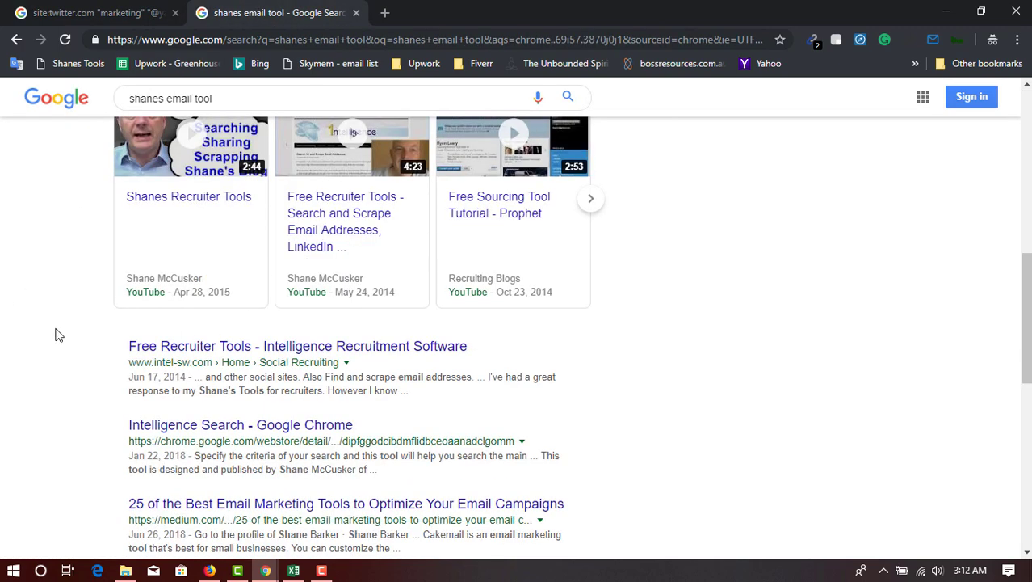
pyautogui.scroll(2, 28, 323)
pyautogui.scroll(-2, 33, 326)
pyautogui.scroll(5, 4, 367)
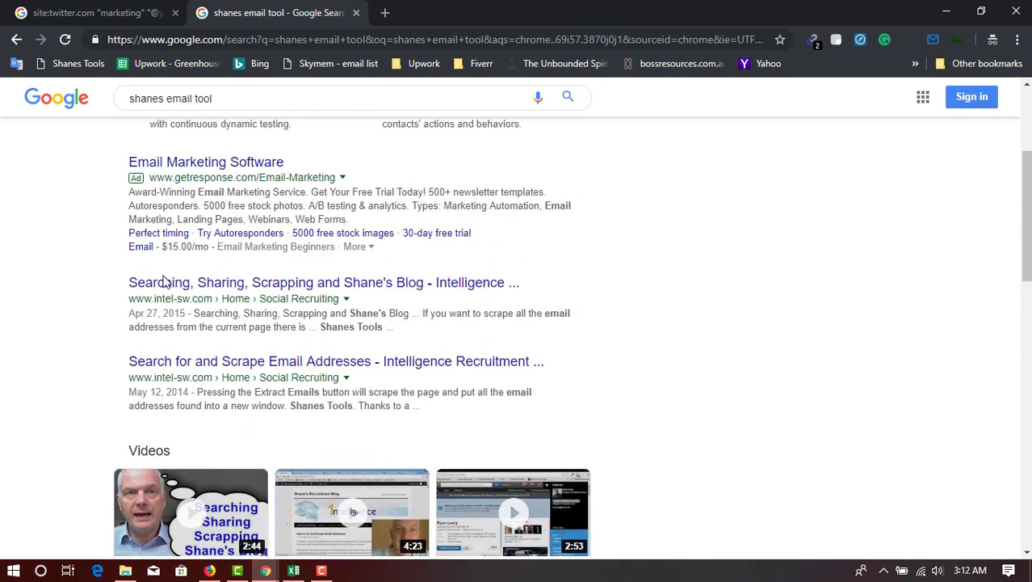
pyautogui.scroll(1, 133, 429)
pyautogui.scroll(-3, 335, 254)
pyautogui.click(61, 9)
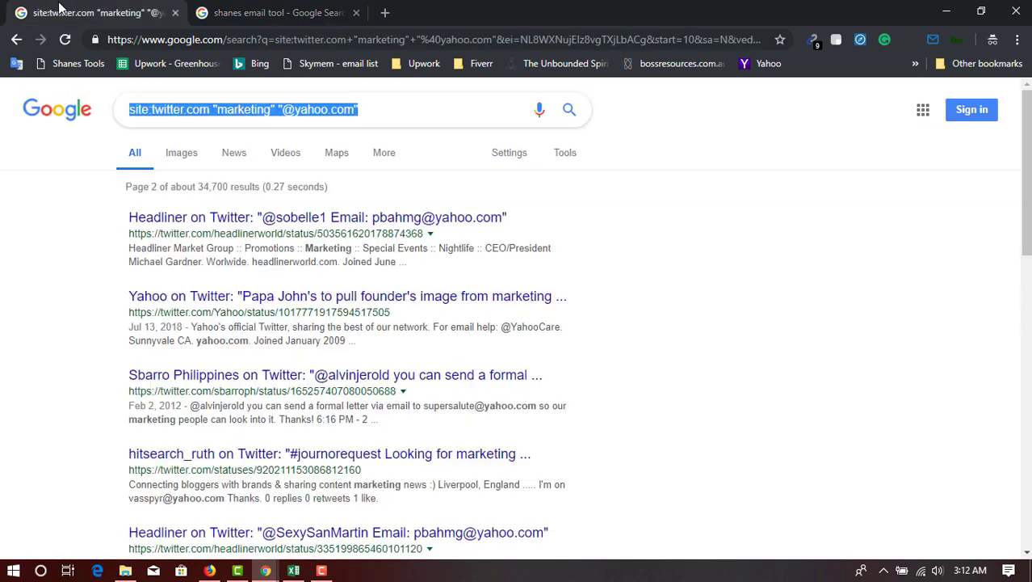
pyautogui.click(226, 13)
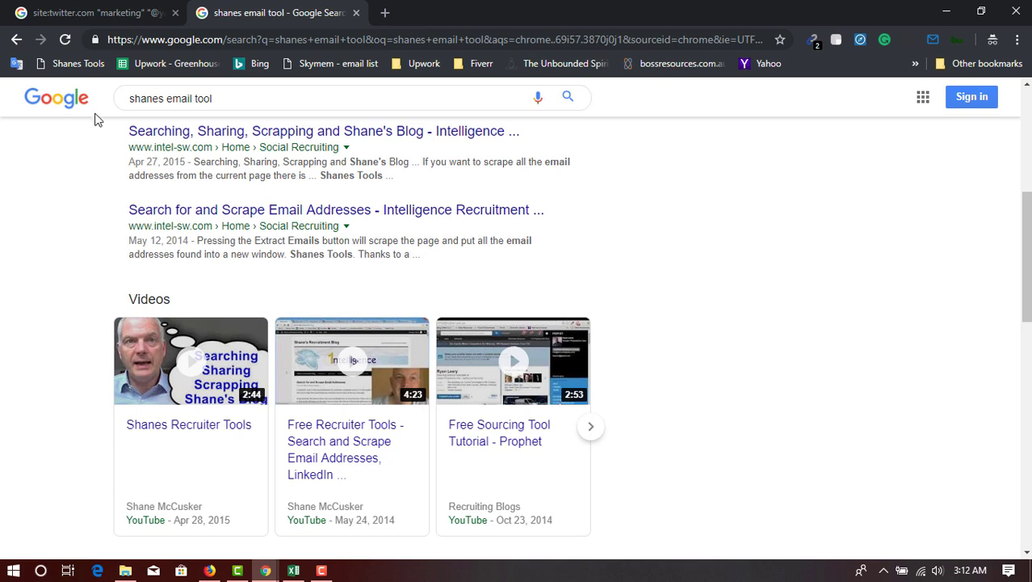